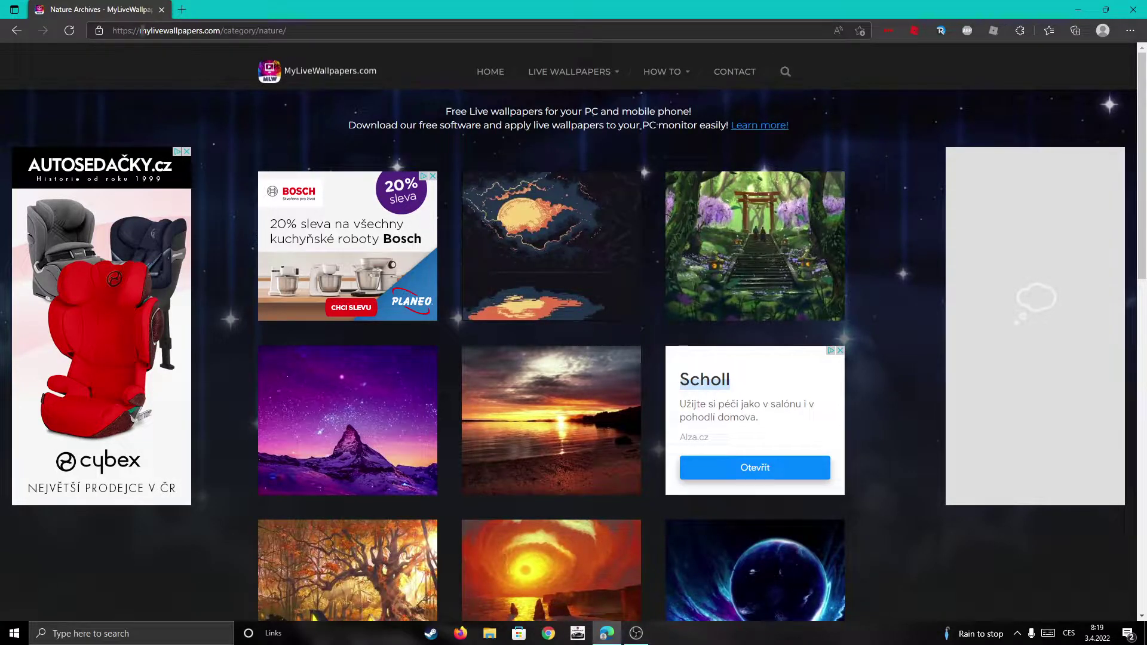
# Copy the MyLiveWallpapers.com domain from the address bar
pyautogui.moveTo(140, 30); pyautogui.dragTo(205, 30)
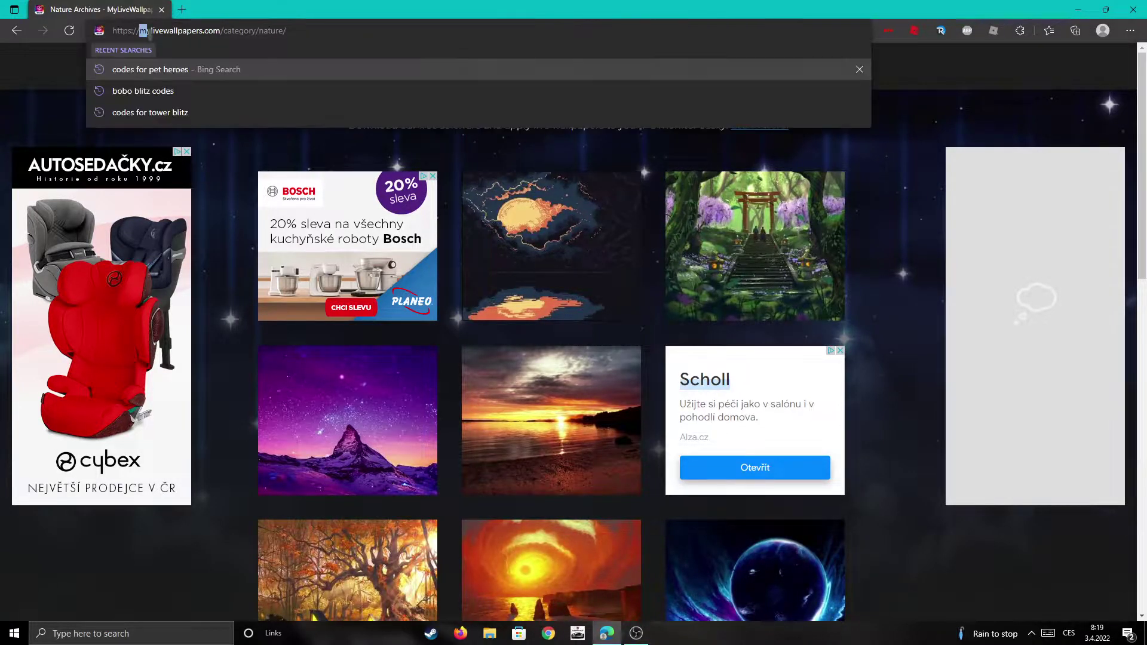
pyautogui.rightClick(199, 31)
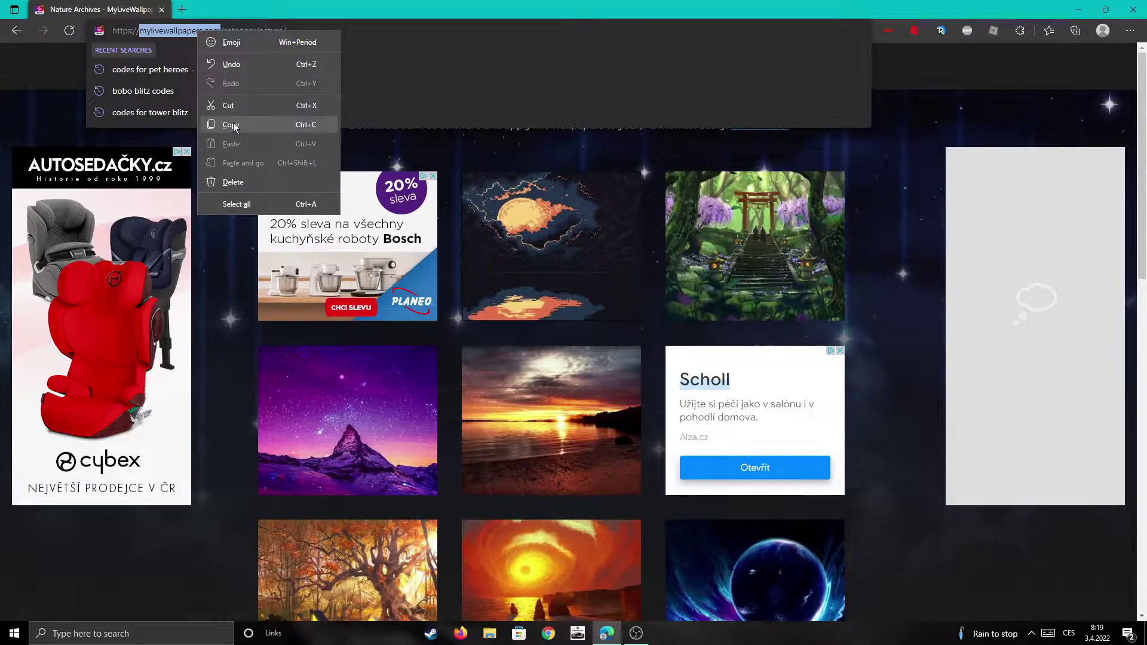
pyautogui.click(233, 124)
# Open the Blinking Stars Live Wallpaper page in a second tab
pyautogui.scroll(-3, 484, 352)
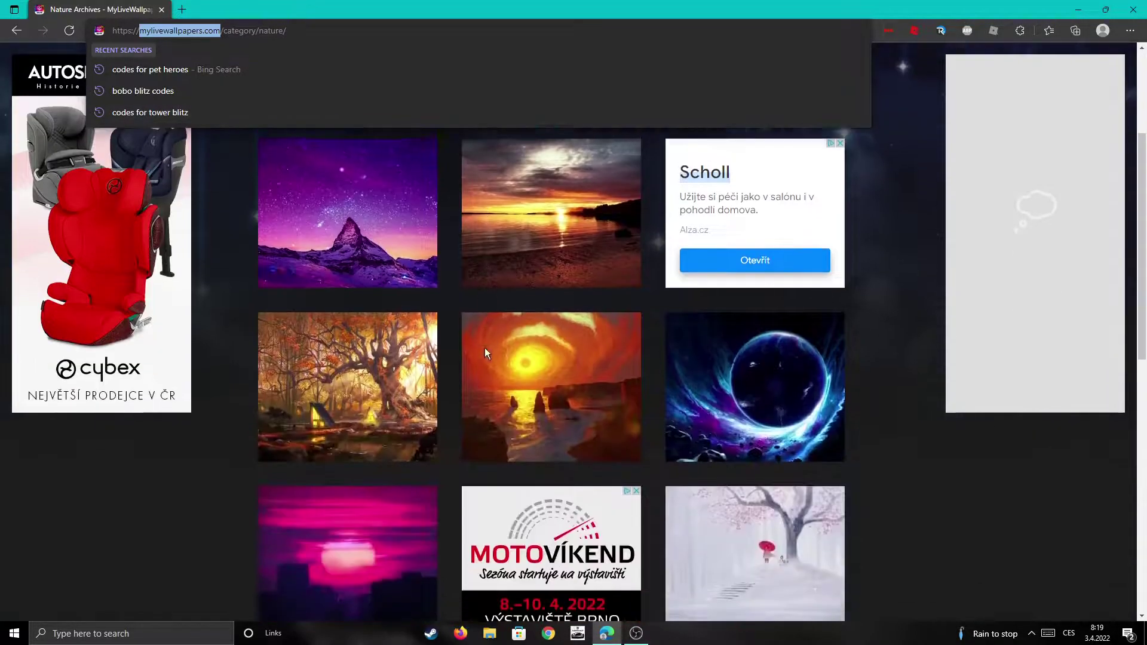
pyautogui.scroll(-5, 472, 353)
pyautogui.click(175, 137)
pyautogui.scroll(3, 175, 137)
pyautogui.scroll(5, 175, 138)
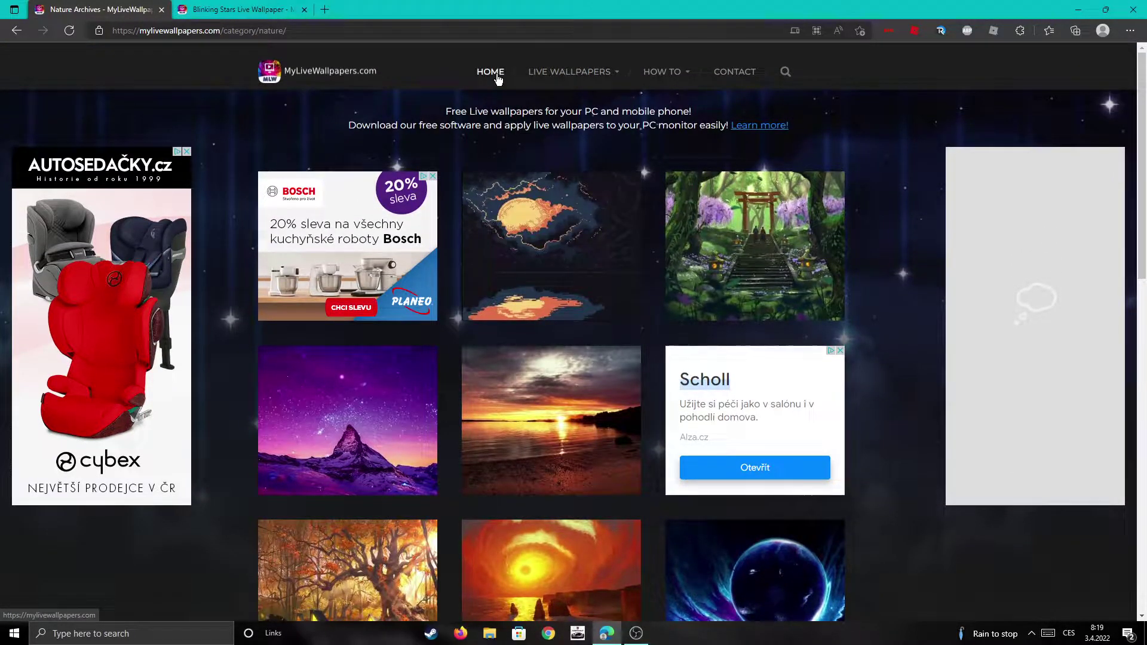
# Launch Microsoft Store over the browser and close the Blinking Stars tab
pyautogui.click(518, 634)
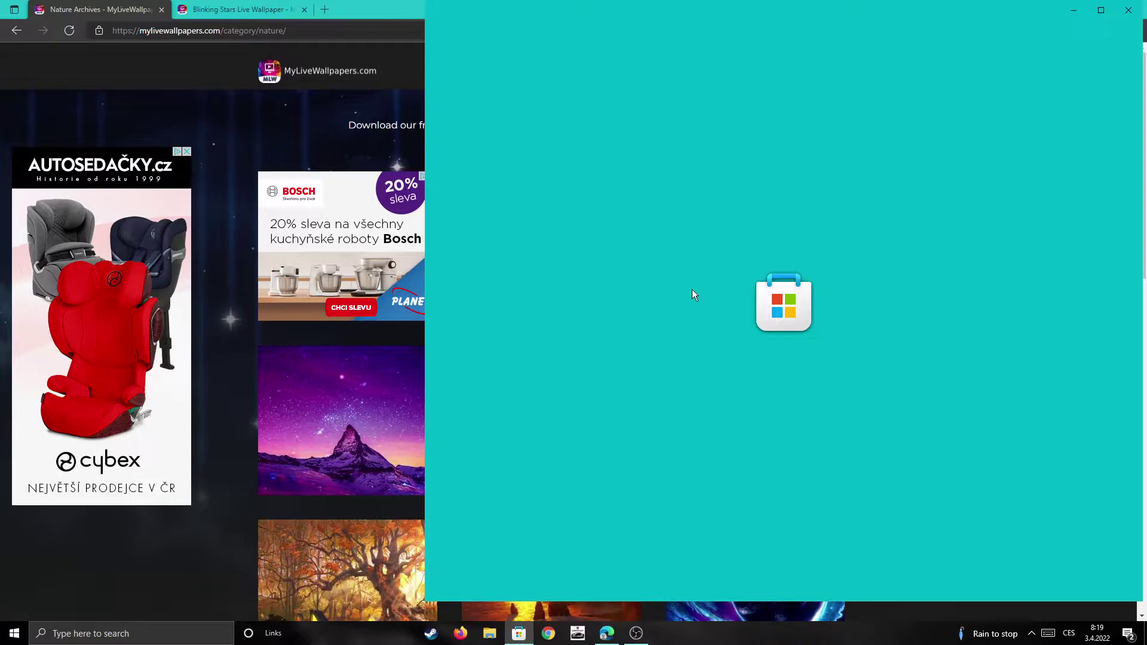
pyautogui.moveTo(751, 25); pyautogui.dragTo(583, 48)
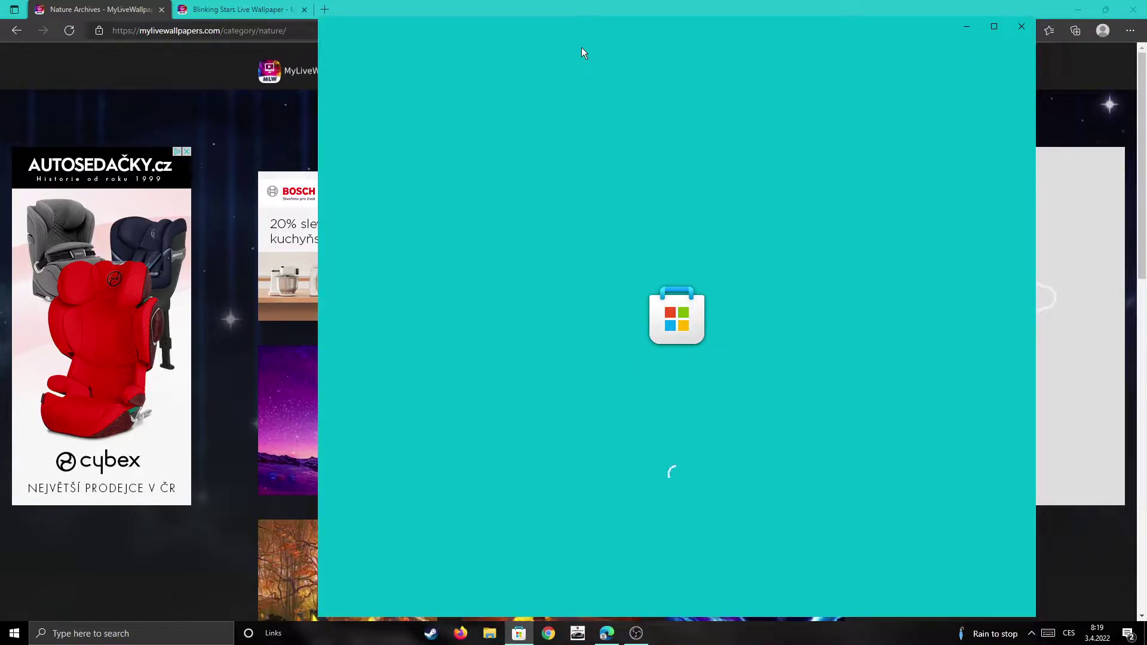
pyautogui.click(244, 14)
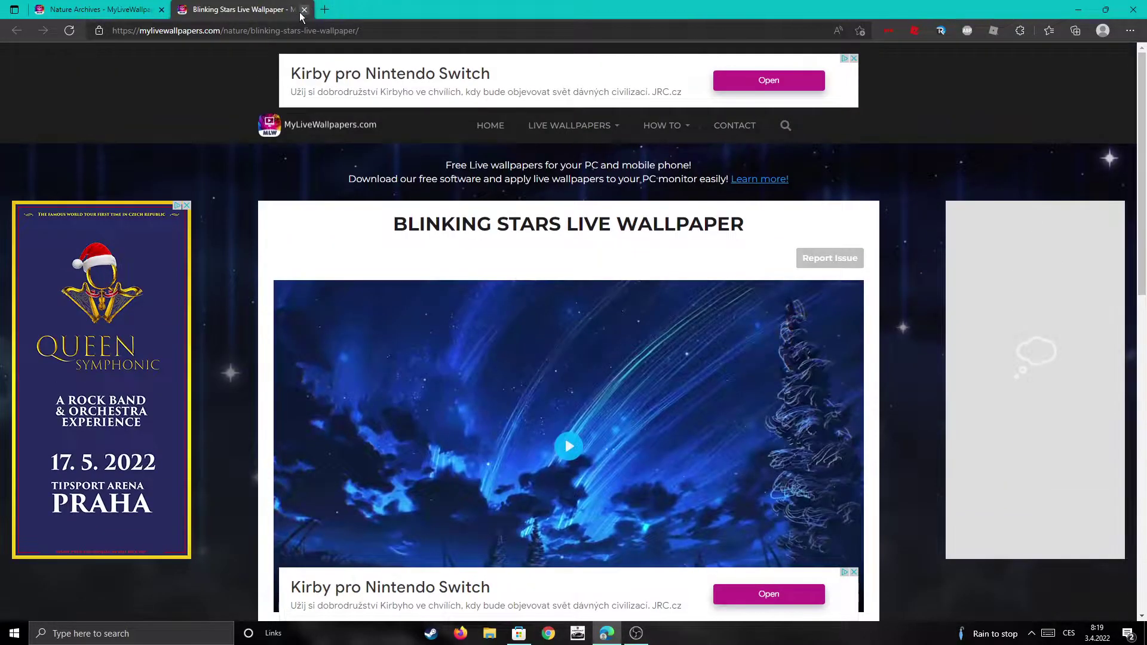
pyautogui.click(304, 11)
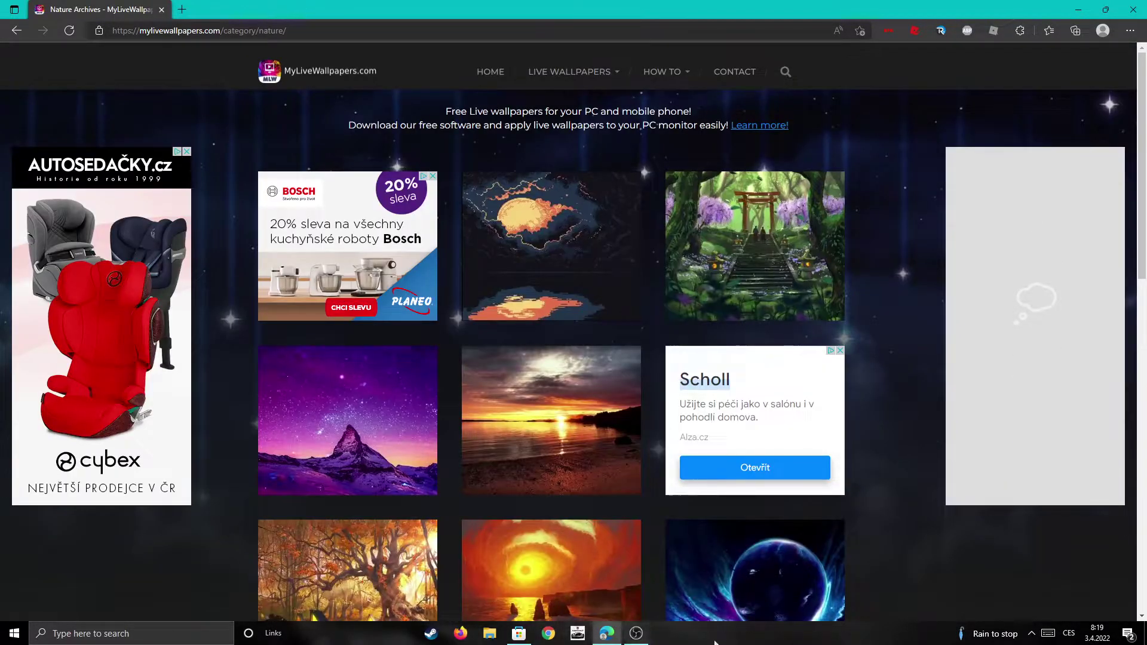
# Bring Microsoft Store back and retry loading its home page after the error
pyautogui.click(522, 636)
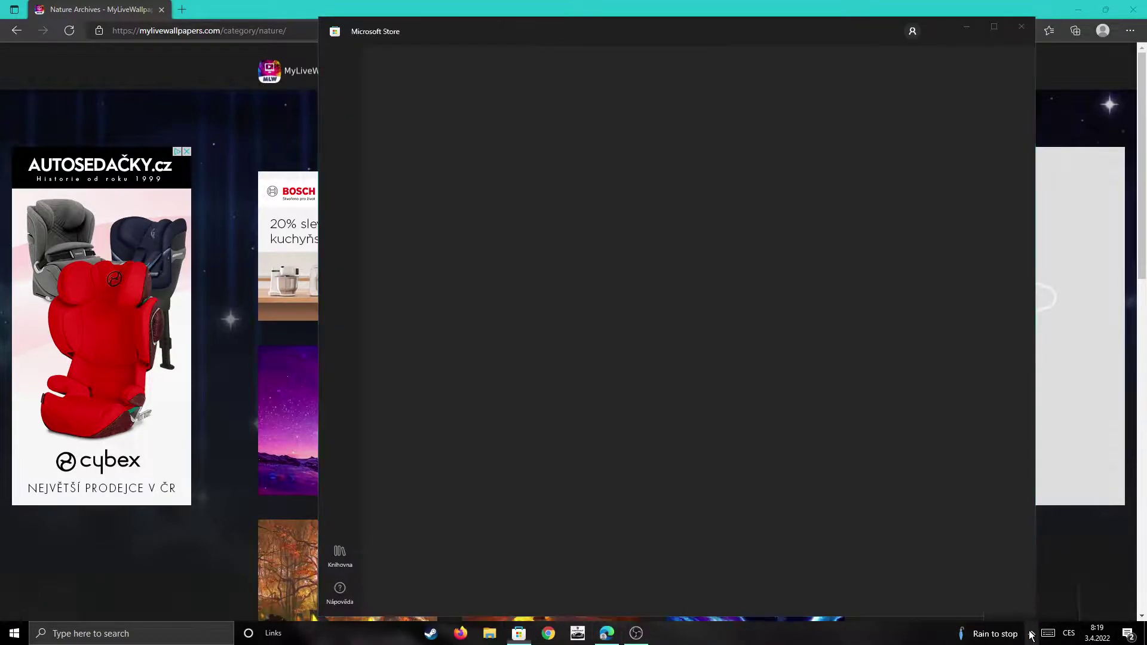
pyautogui.click(1031, 633)
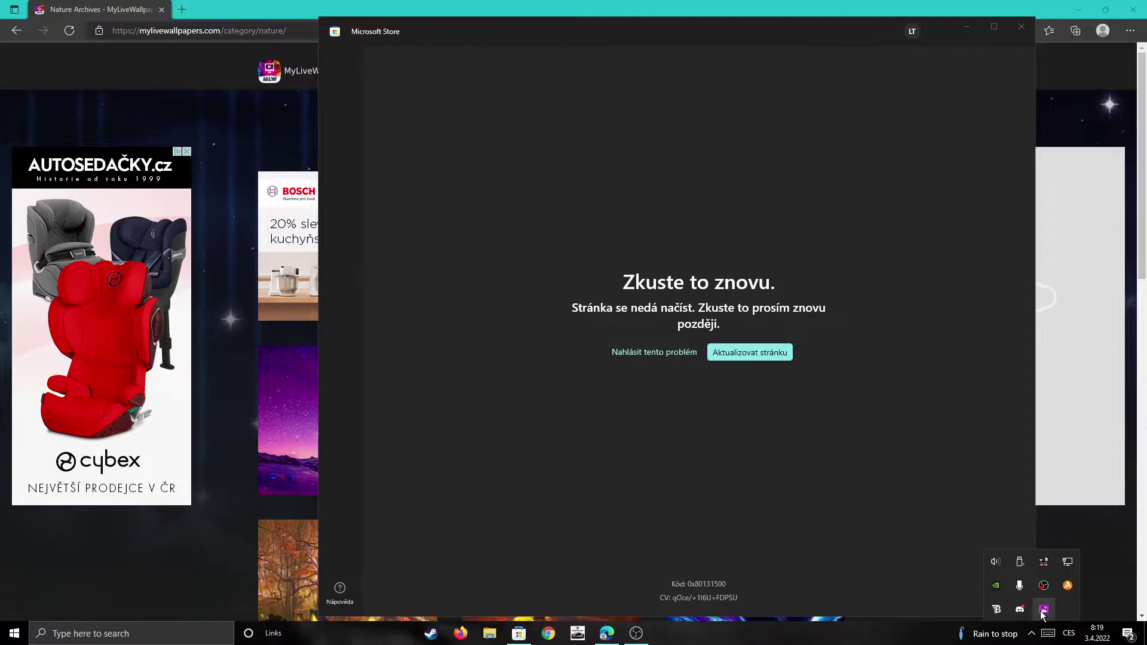
pyautogui.click(740, 358)
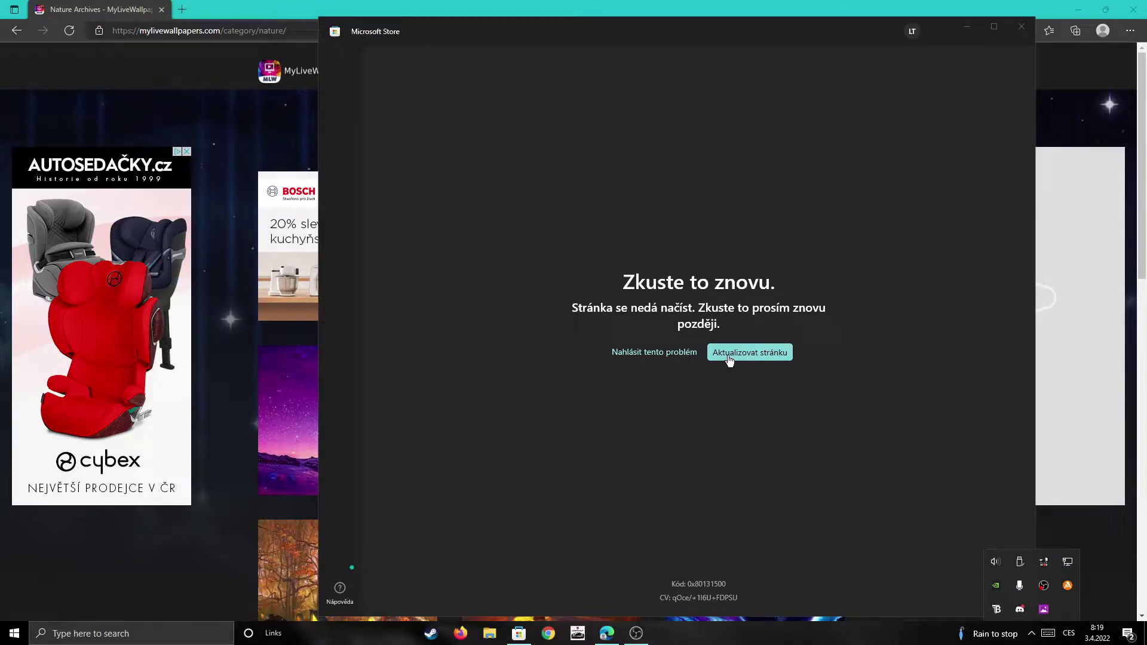
pyautogui.click(728, 358)
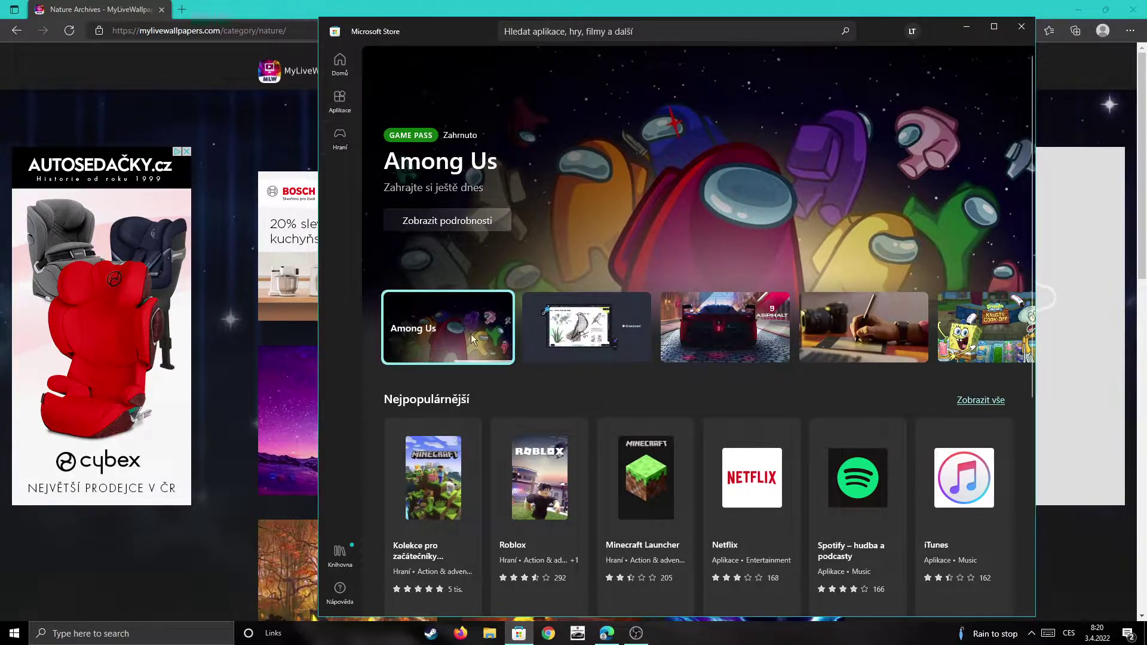
# Scroll the Store home page and activate the search box showing the 'adobe animate' suggestion
pyautogui.scroll(-3, 486, 356)
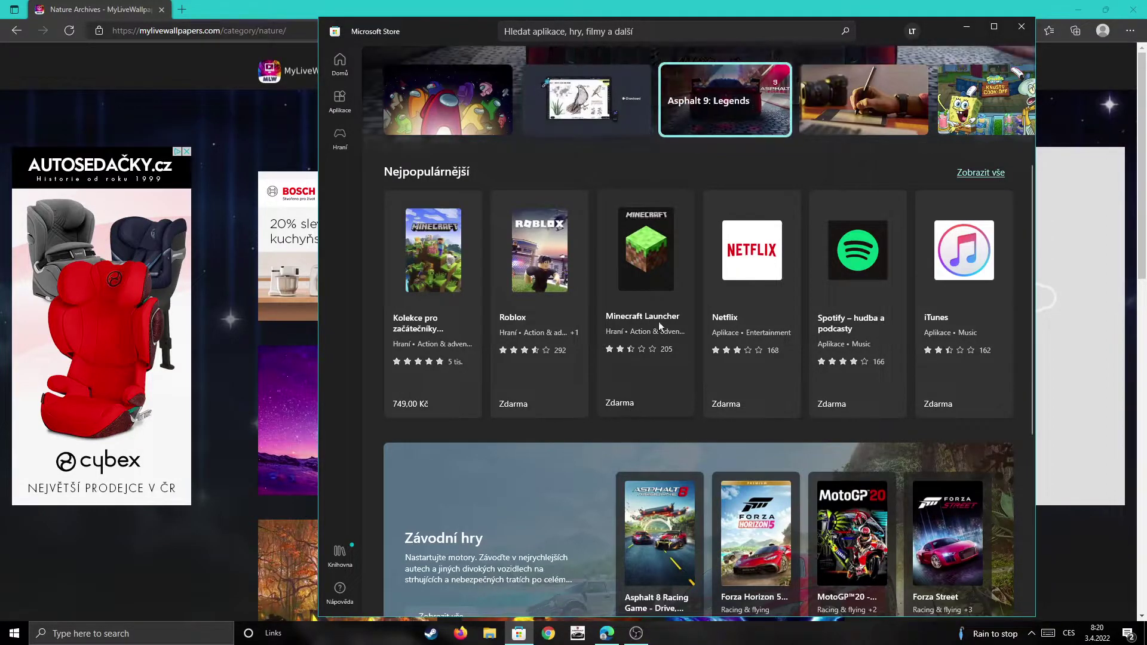
pyautogui.scroll(1, 662, 380)
pyautogui.scroll(3, 662, 380)
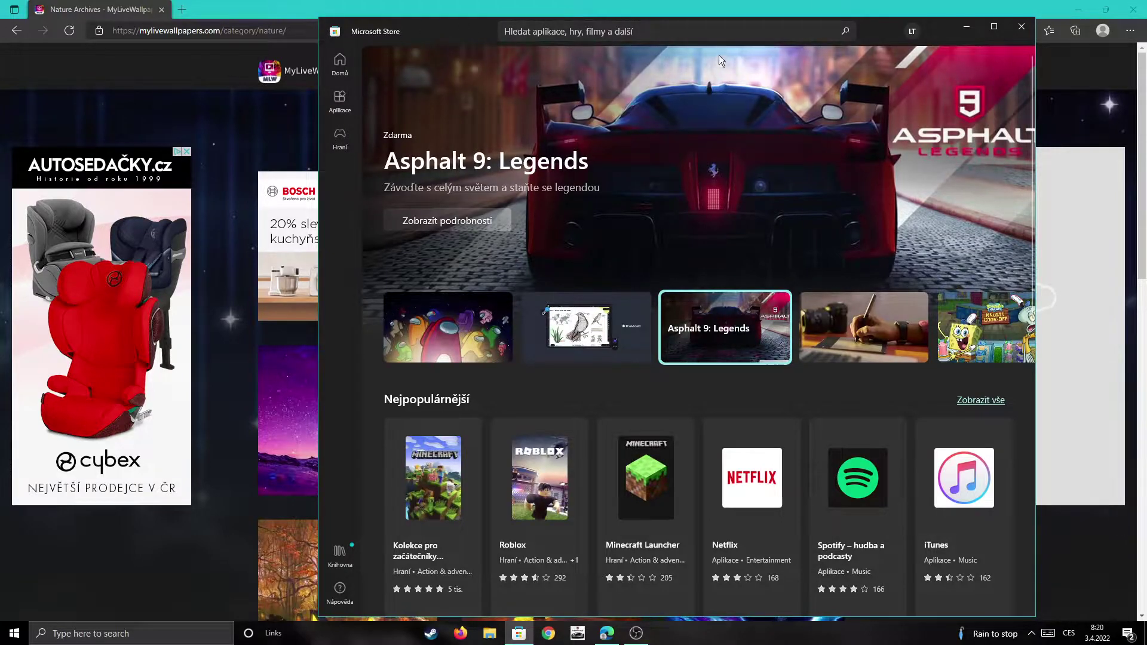
pyautogui.click(698, 27)
pyautogui.write('live')
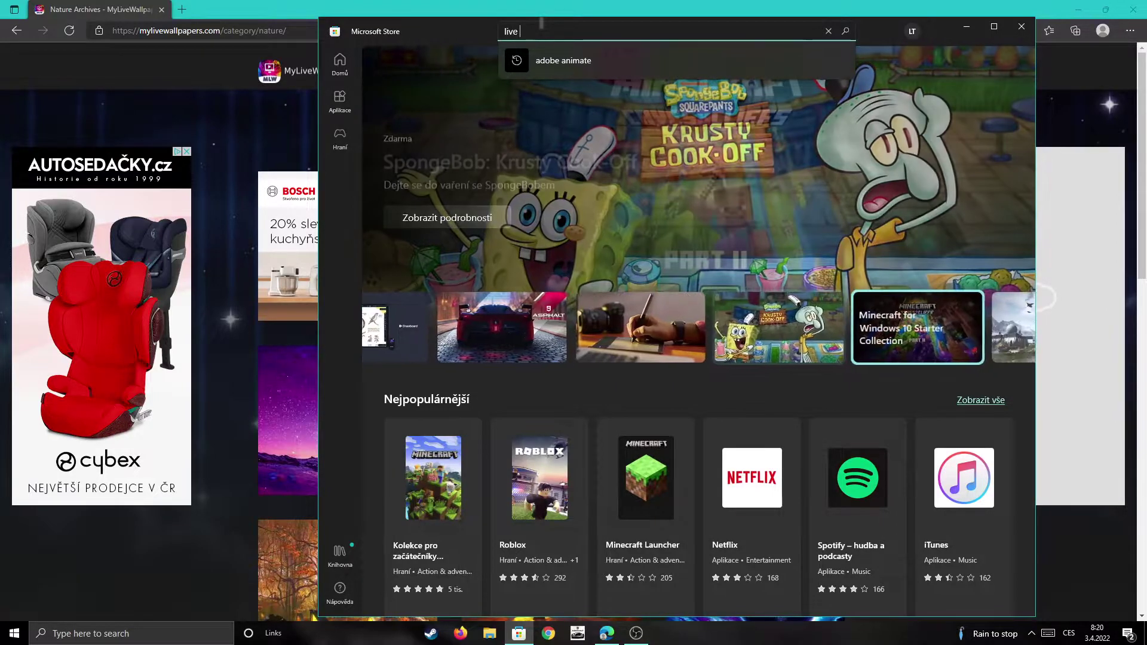
# Search 'live wall' and open the Desktop Live Wallpapers page by Chan Software Solutions
pyautogui.write('wal')
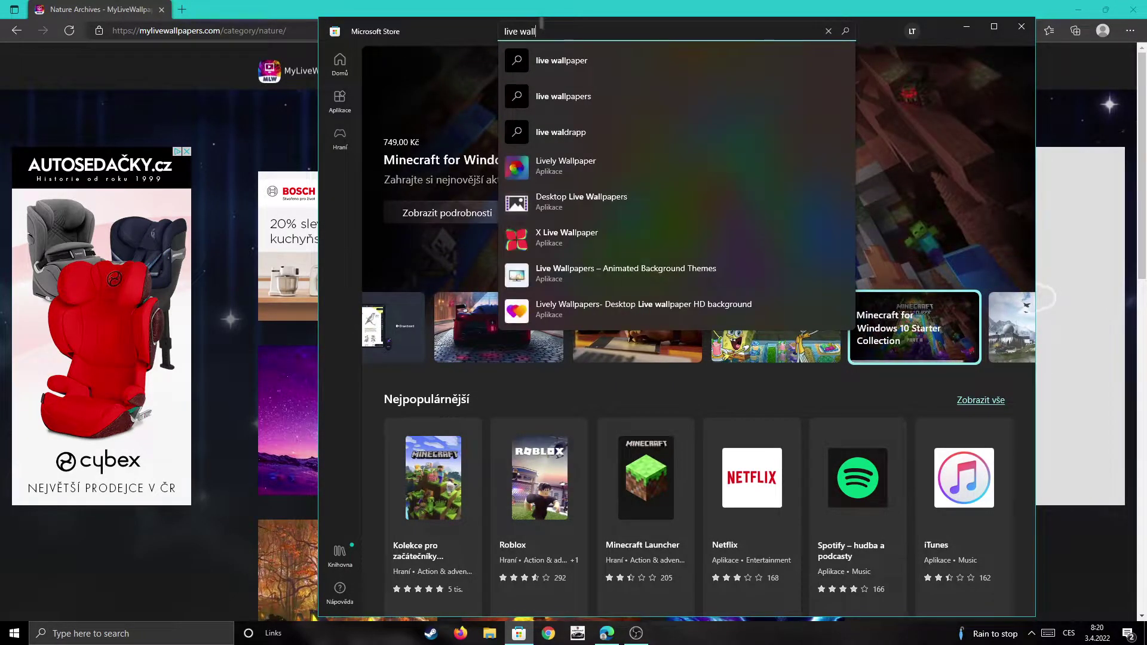
pyautogui.write('l')
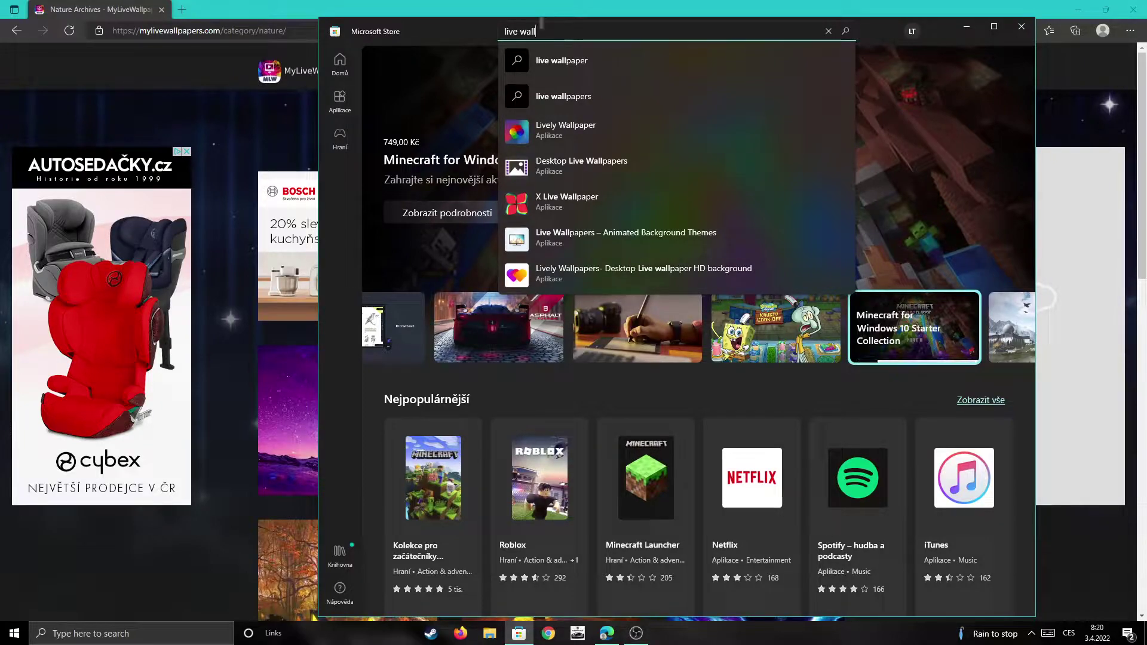
pyautogui.click(589, 175)
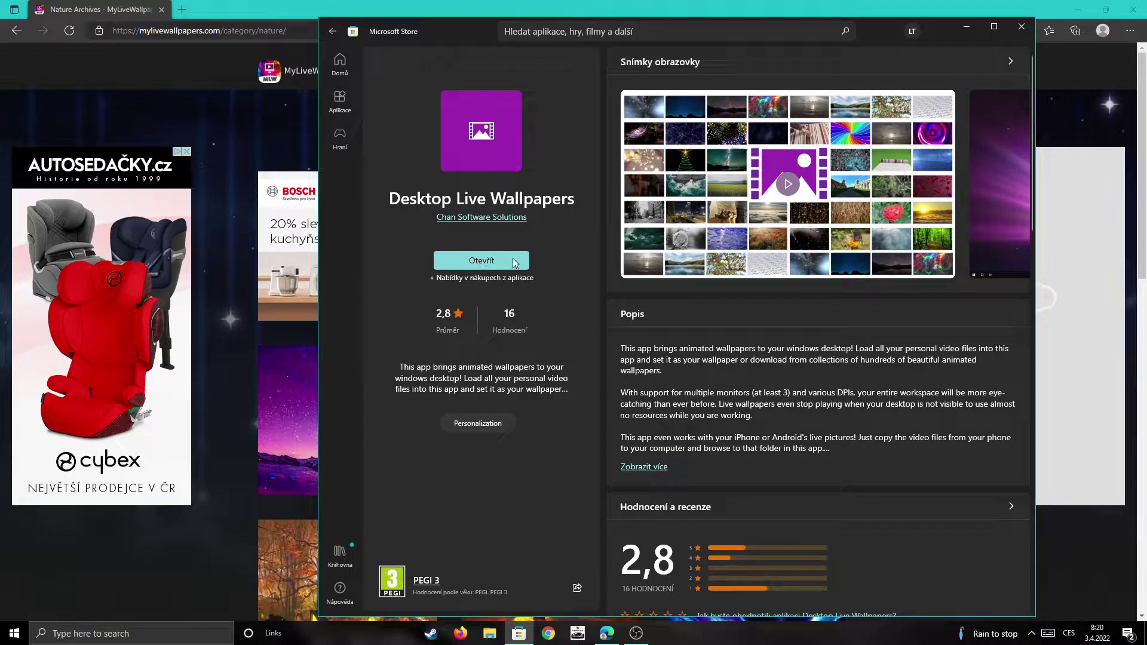
pyautogui.scroll(-3, 728, 389)
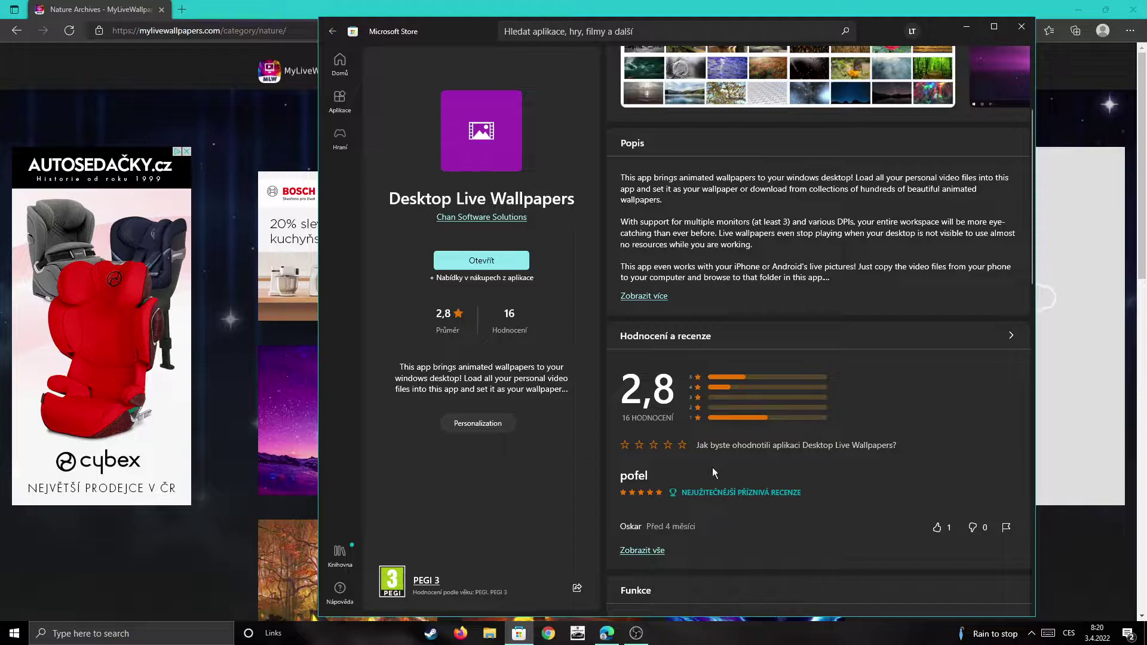
pyautogui.scroll(-2, 760, 456)
pyautogui.scroll(5, 820, 322)
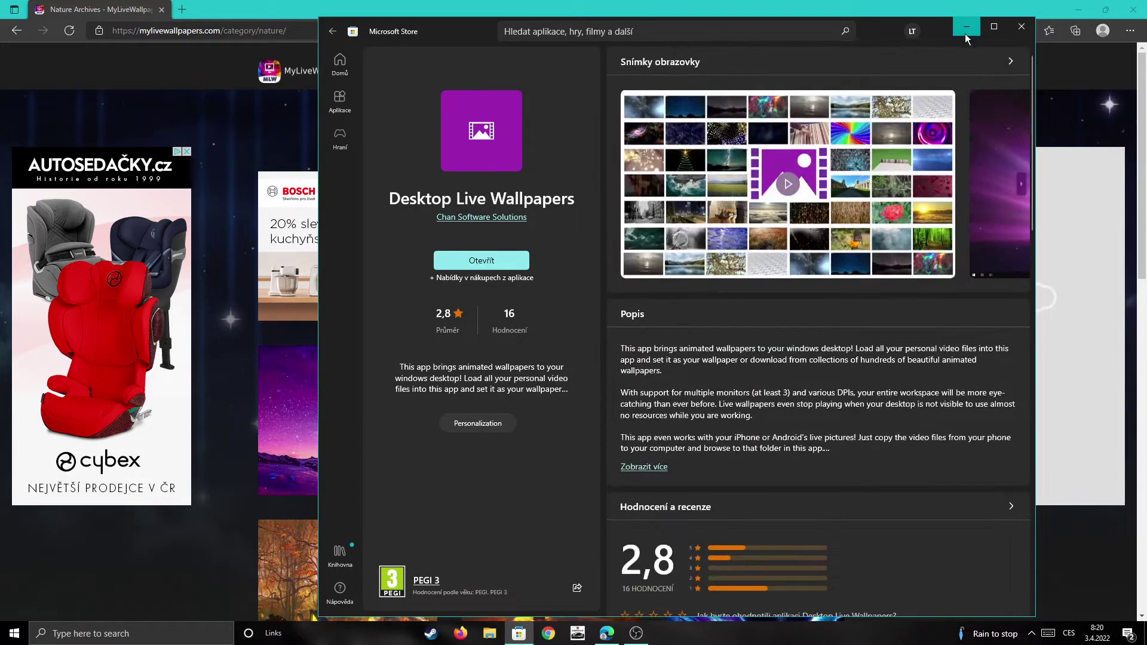
# Return to the browser and search MyLiveWallpapers.com for 'forest'
pyautogui.click(966, 27)
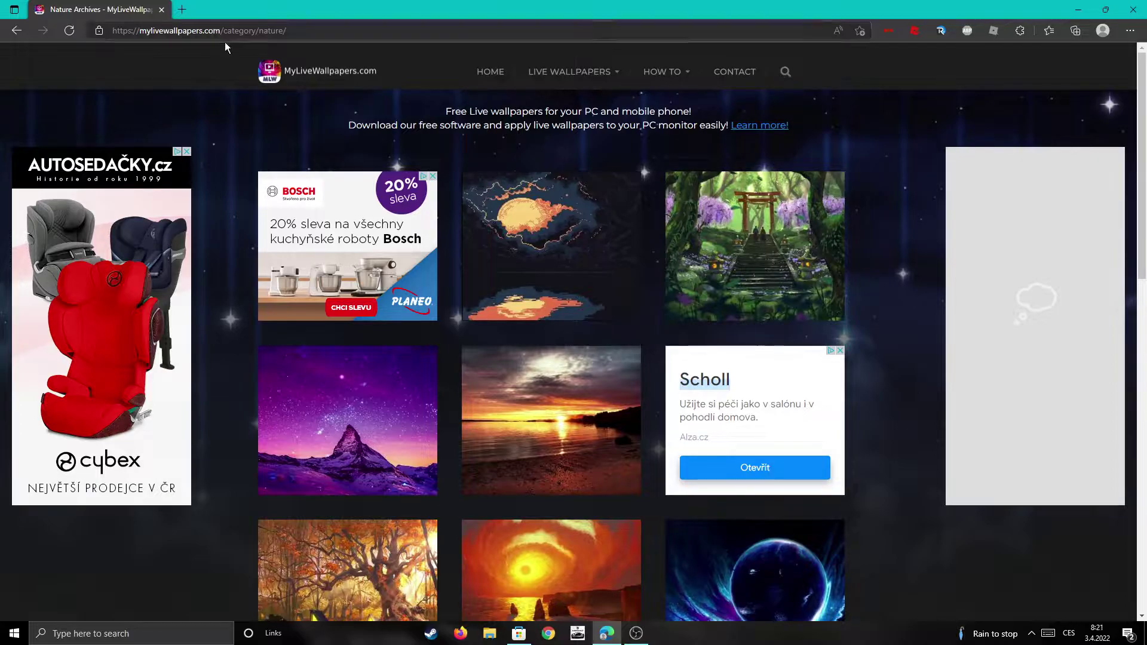
pyautogui.moveTo(568, 72)
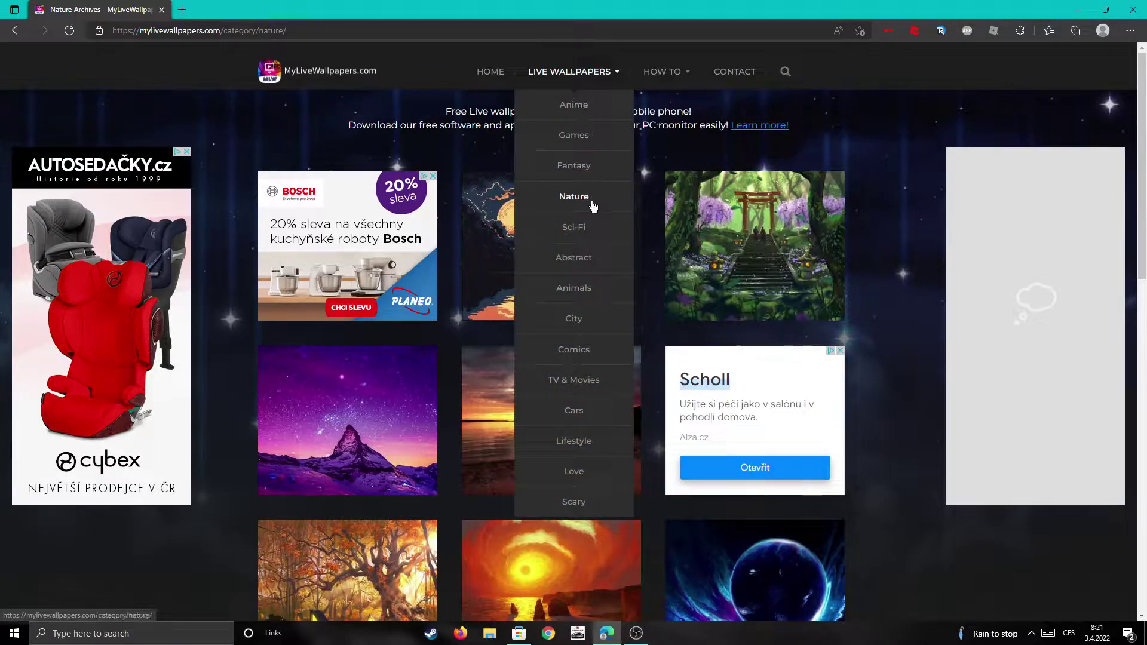
pyautogui.scroll(-8, 962, 406)
pyautogui.scroll(4, 950, 416)
pyautogui.scroll(4, 938, 406)
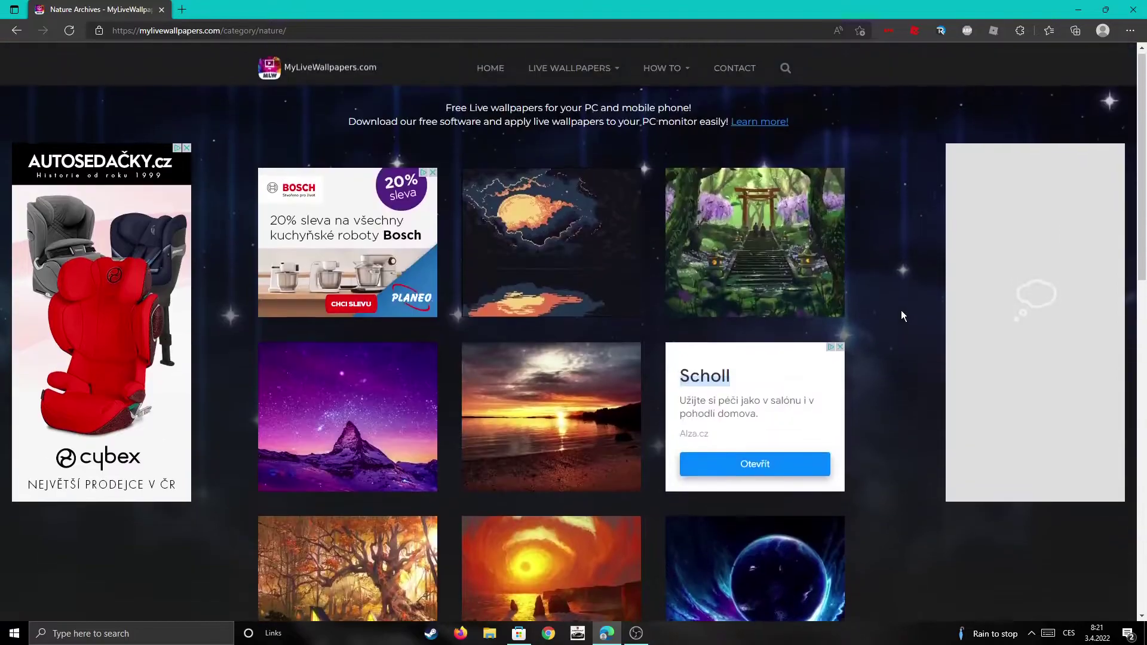
pyautogui.click(787, 70)
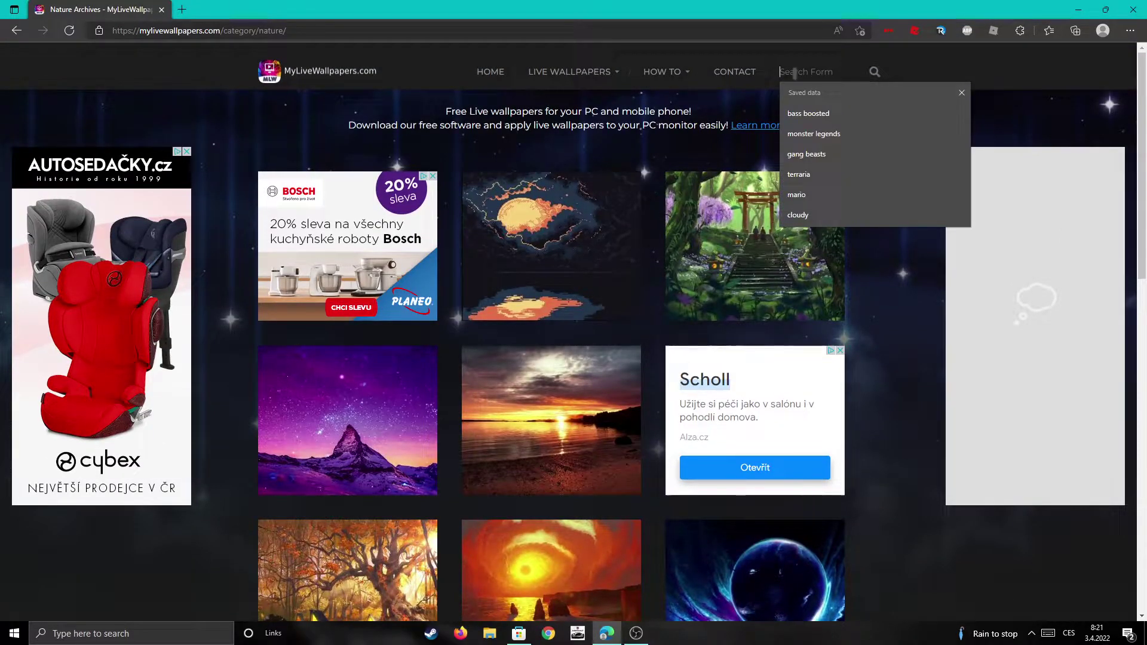
pyautogui.write('forest')
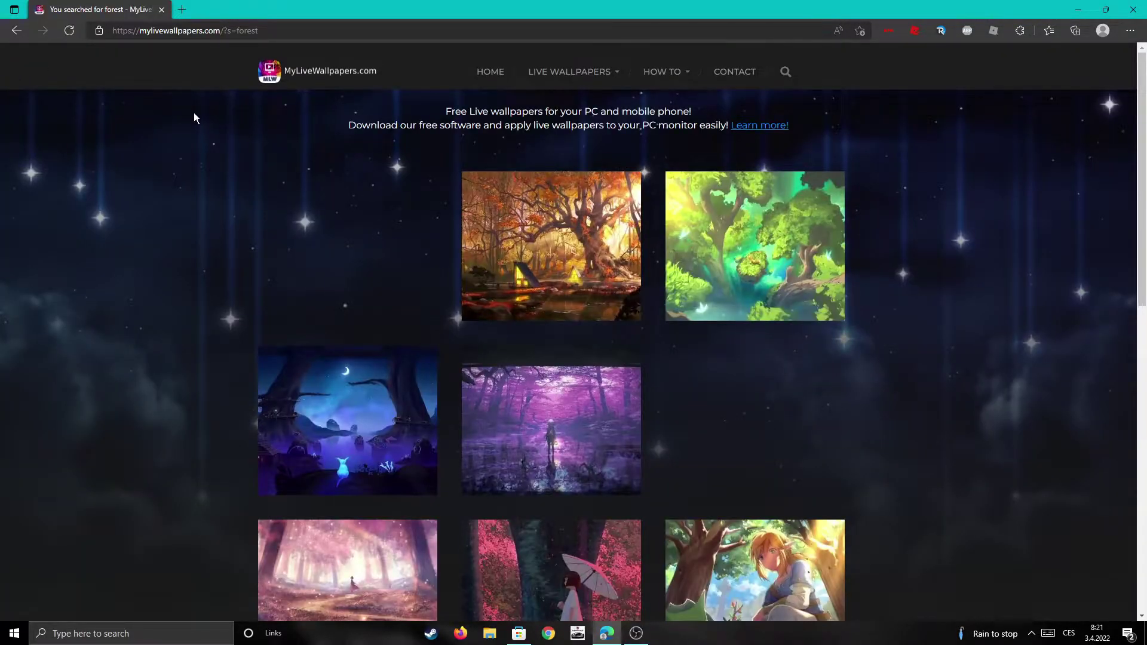
# Go to page 2 of the forest results and scroll through its thumbnails
pyautogui.scroll(-3, 580, 320)
pyautogui.scroll(-8, 574, 320)
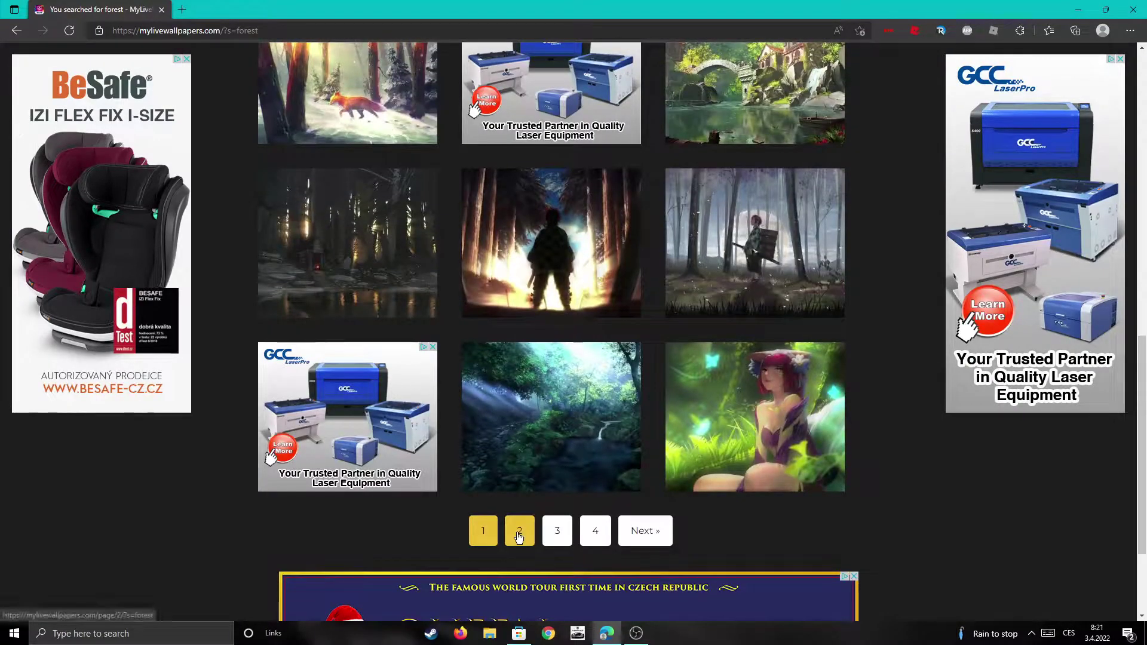
pyautogui.click(520, 534)
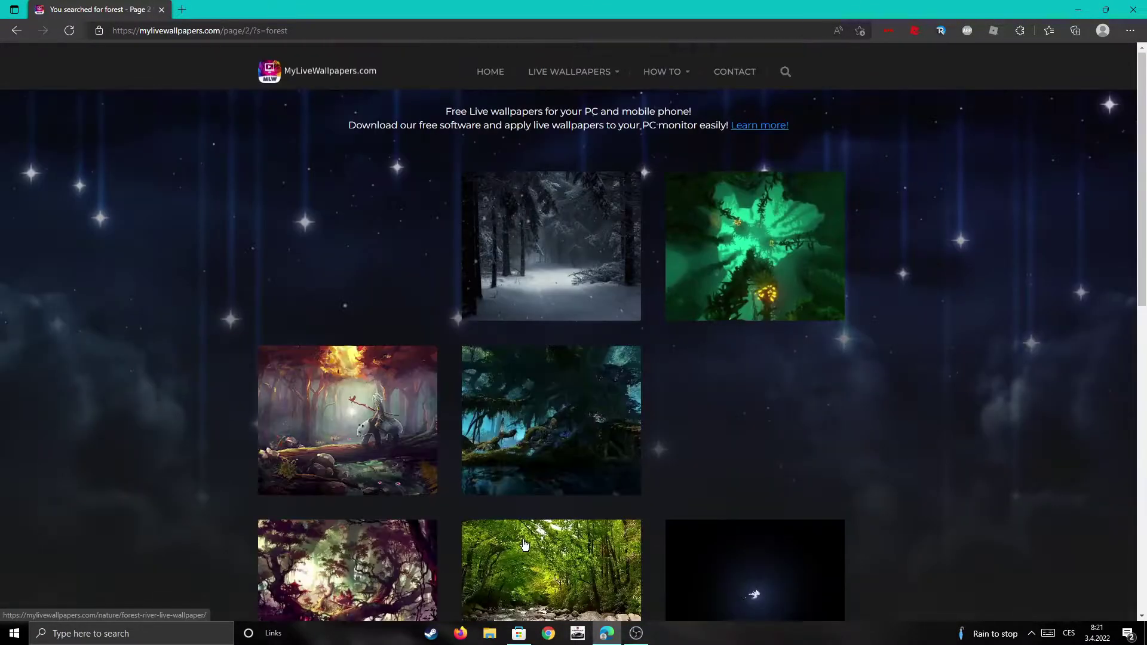
pyautogui.scroll(-4, 522, 542)
pyautogui.scroll(-5, 521, 542)
pyautogui.scroll(-1, 522, 542)
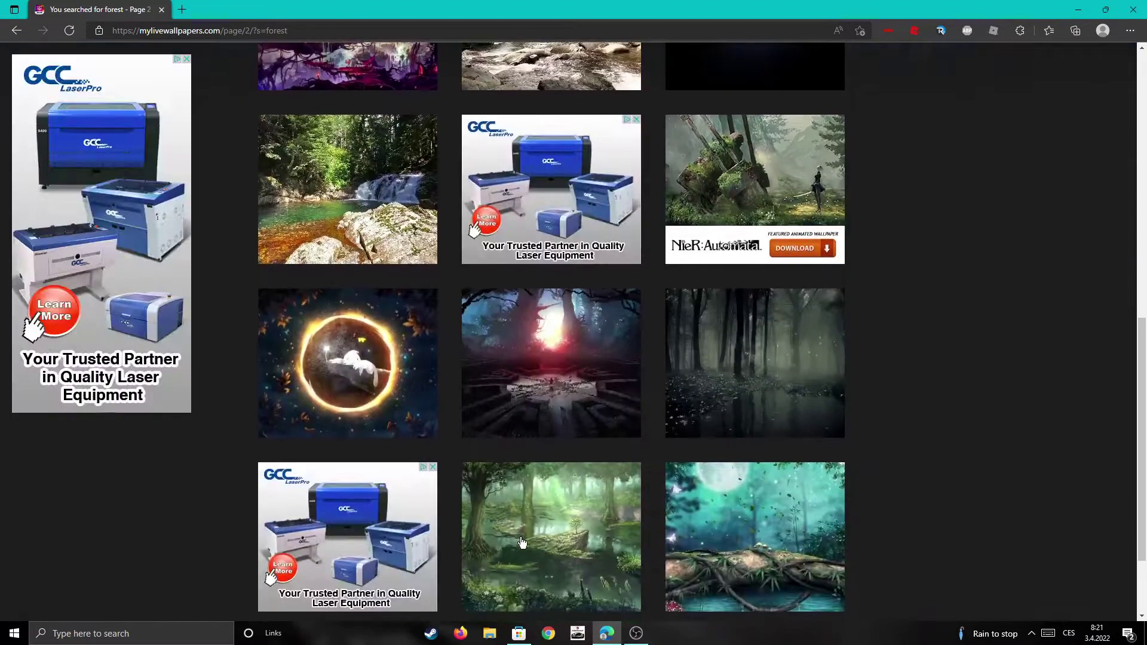
# Open the Forest Maze wallpaper page and play its preview part way, then pause
pyautogui.click(568, 366)
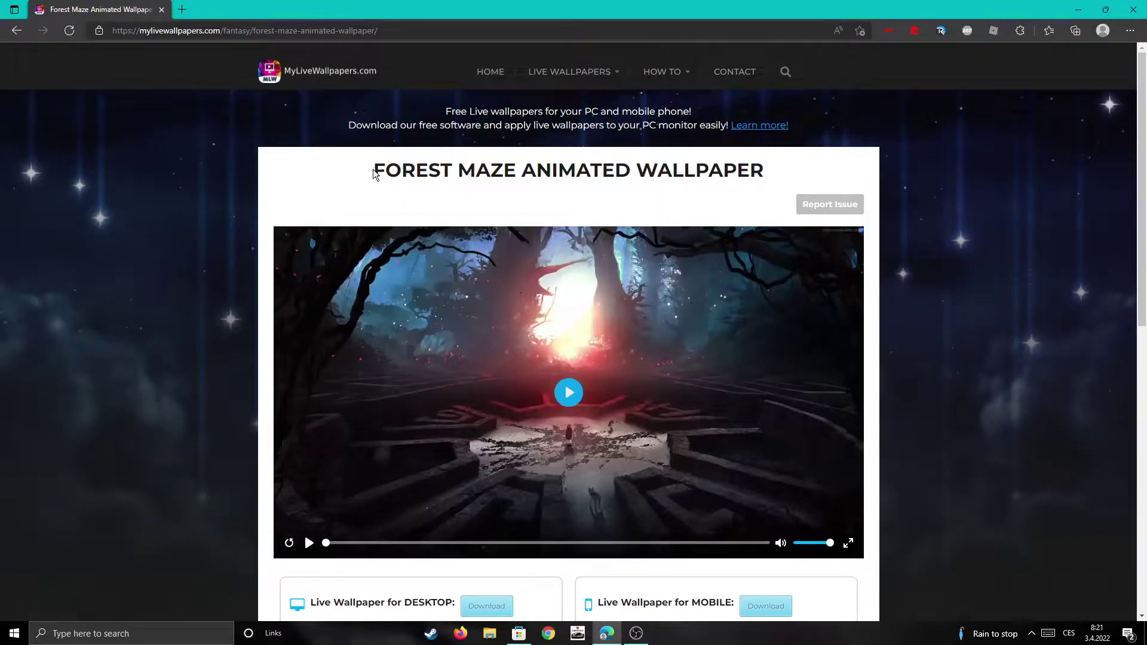
pyautogui.moveTo(377, 171); pyautogui.dragTo(923, 198)
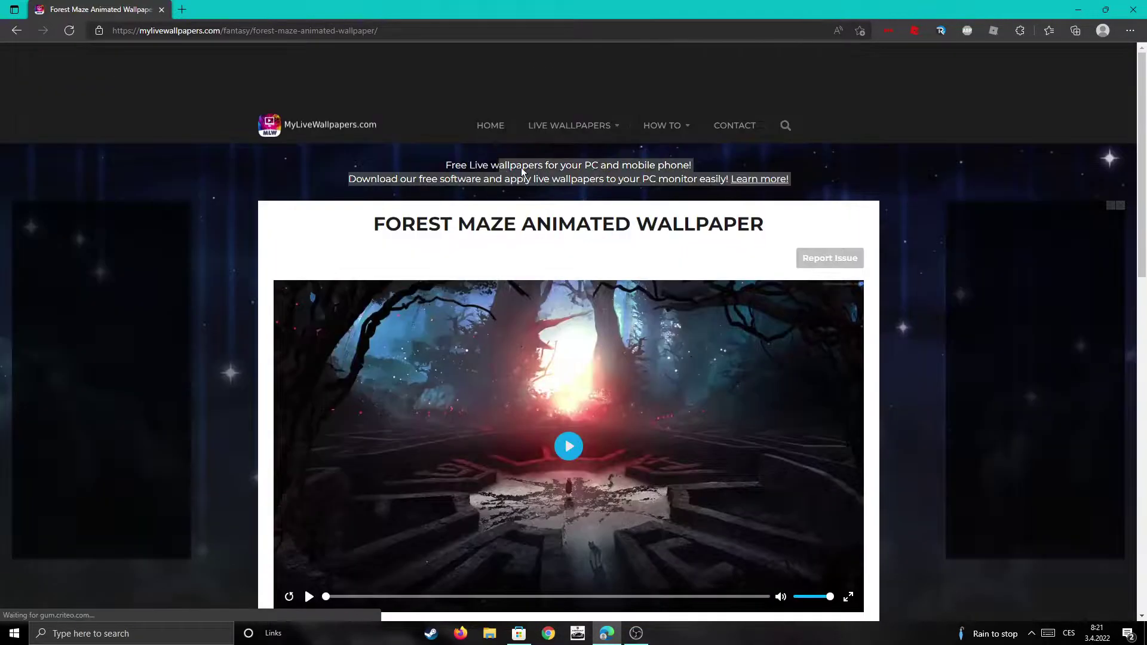
pyautogui.scroll(-5, 860, 227)
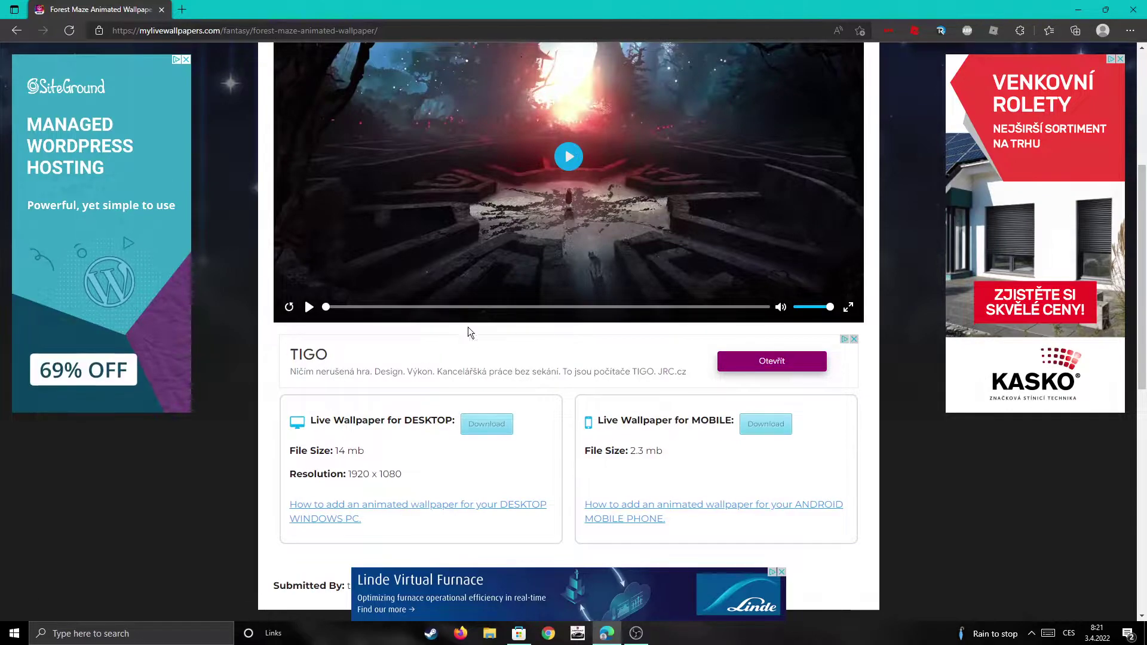
pyautogui.scroll(3, 558, 345)
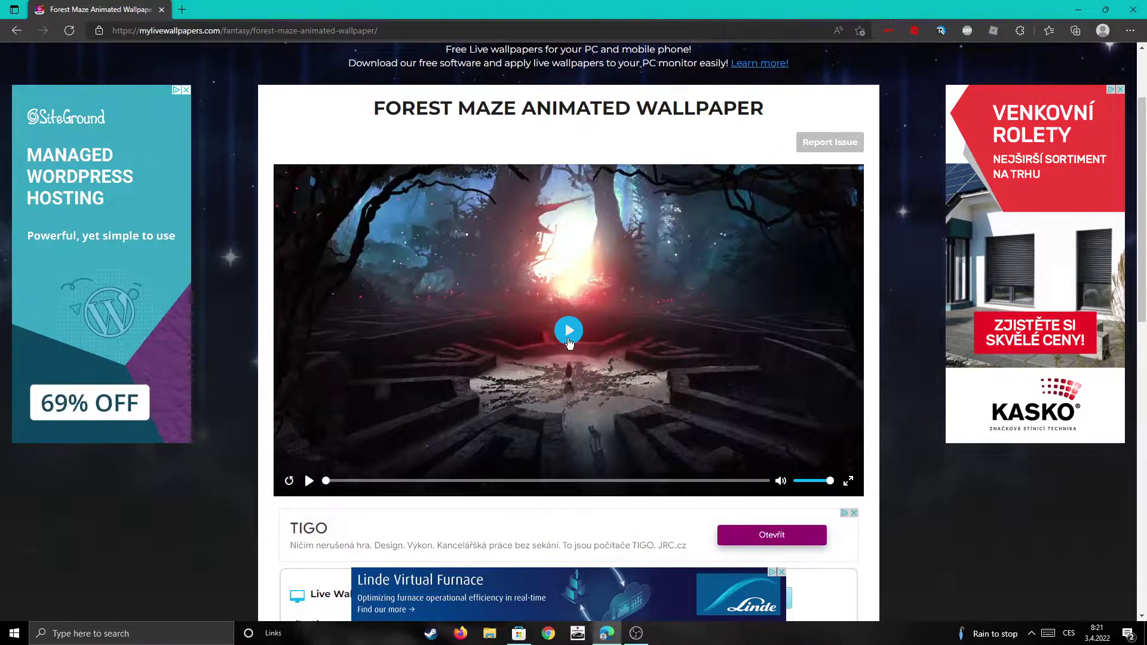
pyautogui.click(567, 336)
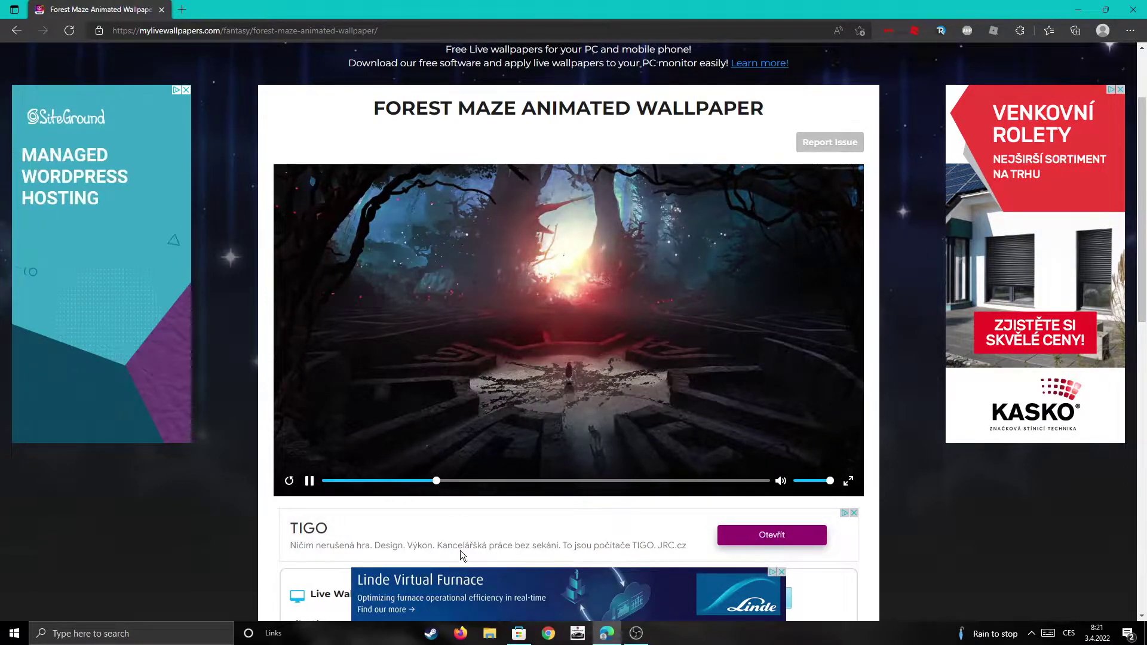
pyautogui.click(309, 481)
# Scroll down to the Forest Maze desktop and mobile download options
pyautogui.scroll(-2, 378, 485)
pyautogui.scroll(-2, 379, 485)
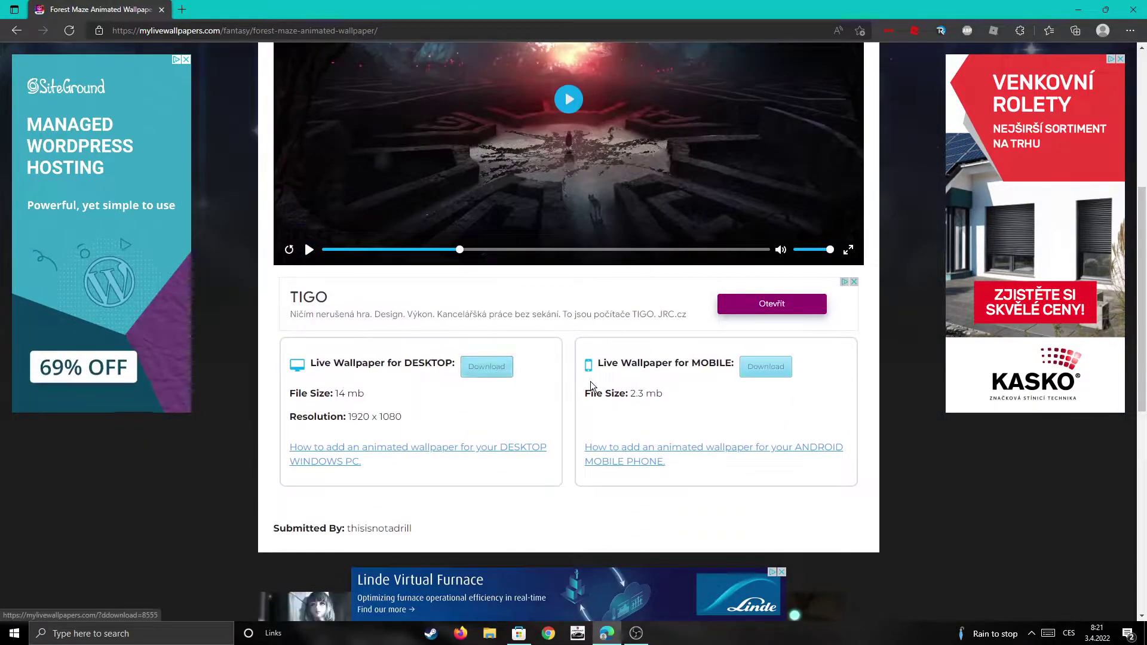
pyautogui.click(635, 632)
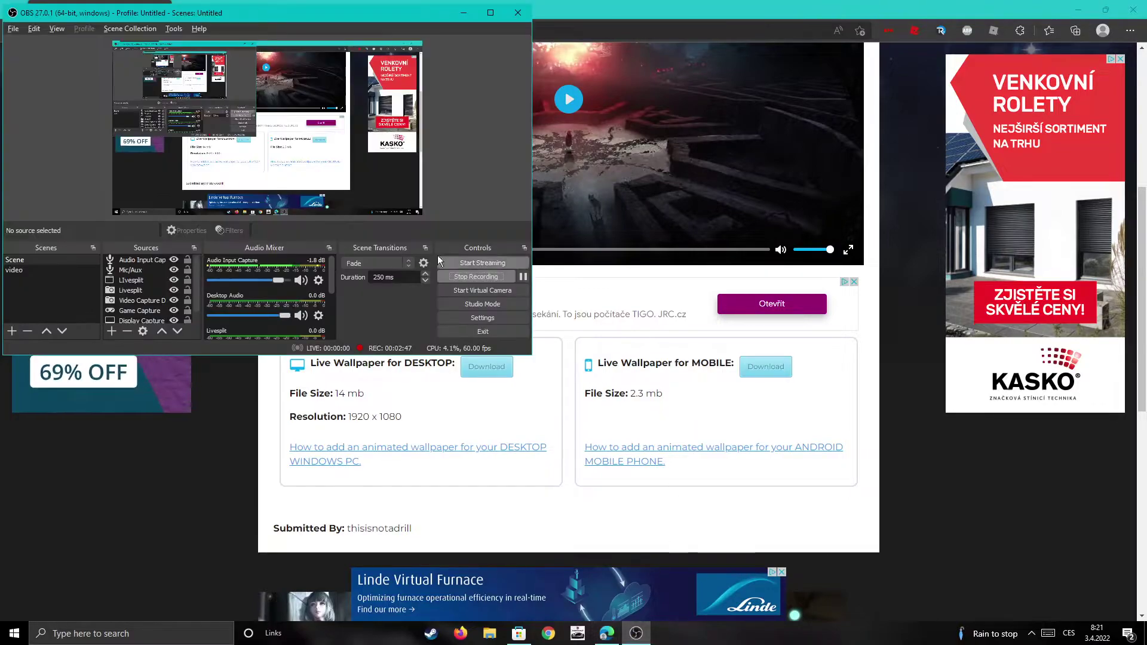
pyautogui.hotkey('ctrl', 'shift', 'p')
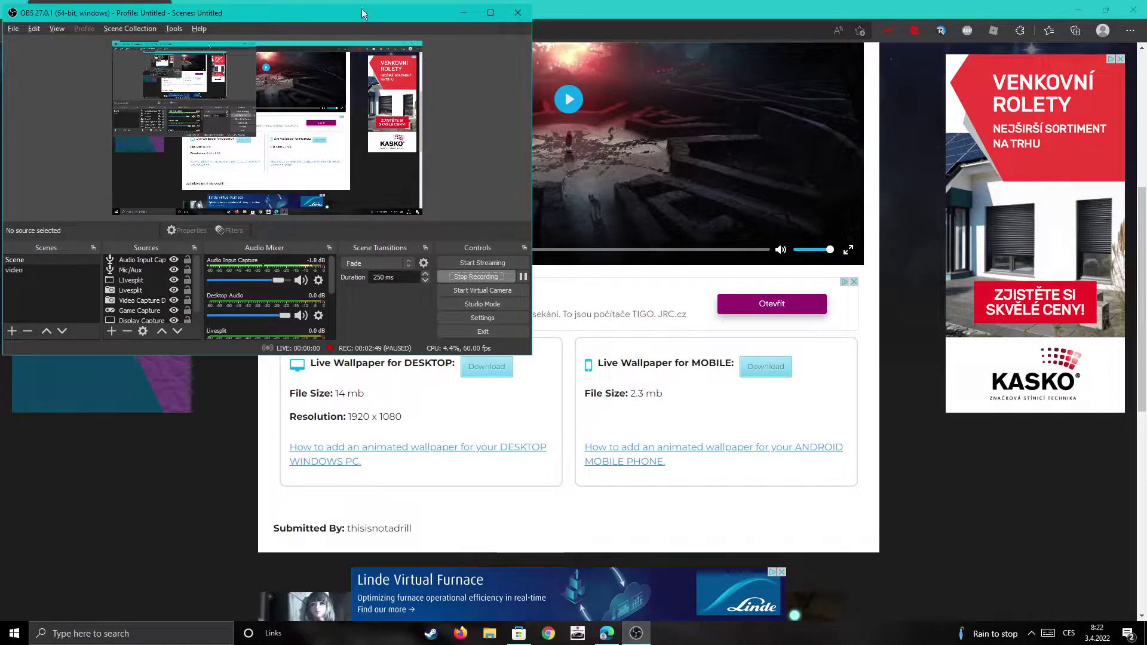
pyautogui.click(464, 13)
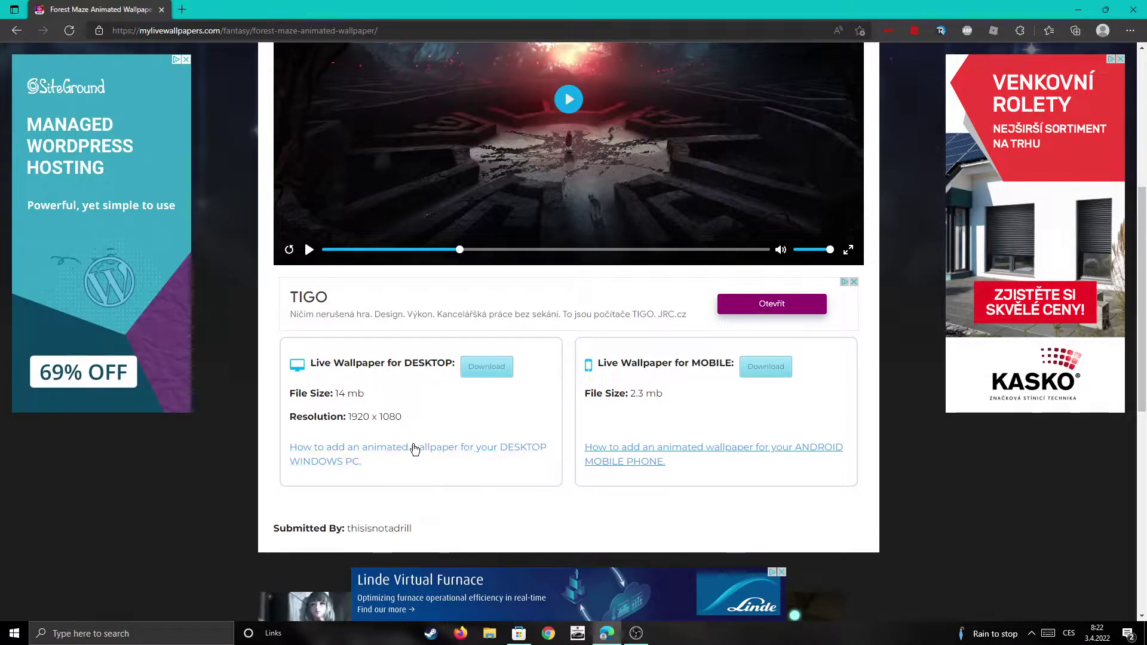
# Download the desktop Forest Maze video and try launching Desktop Live Wallpapers
pyautogui.click(486, 369)
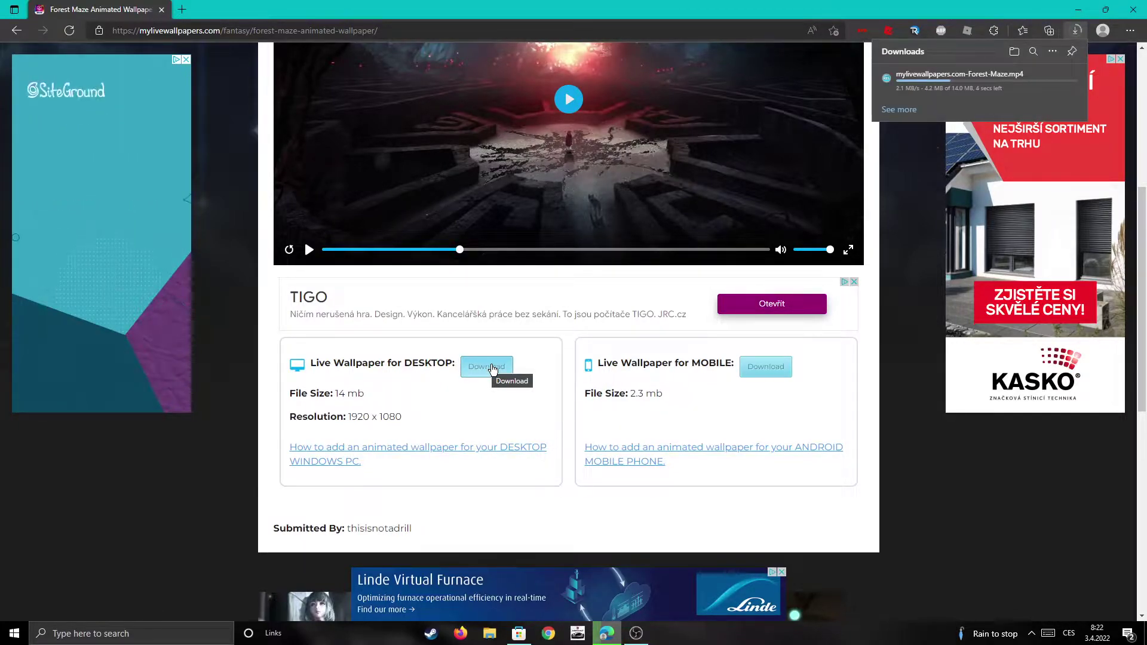
pyautogui.click(1031, 633)
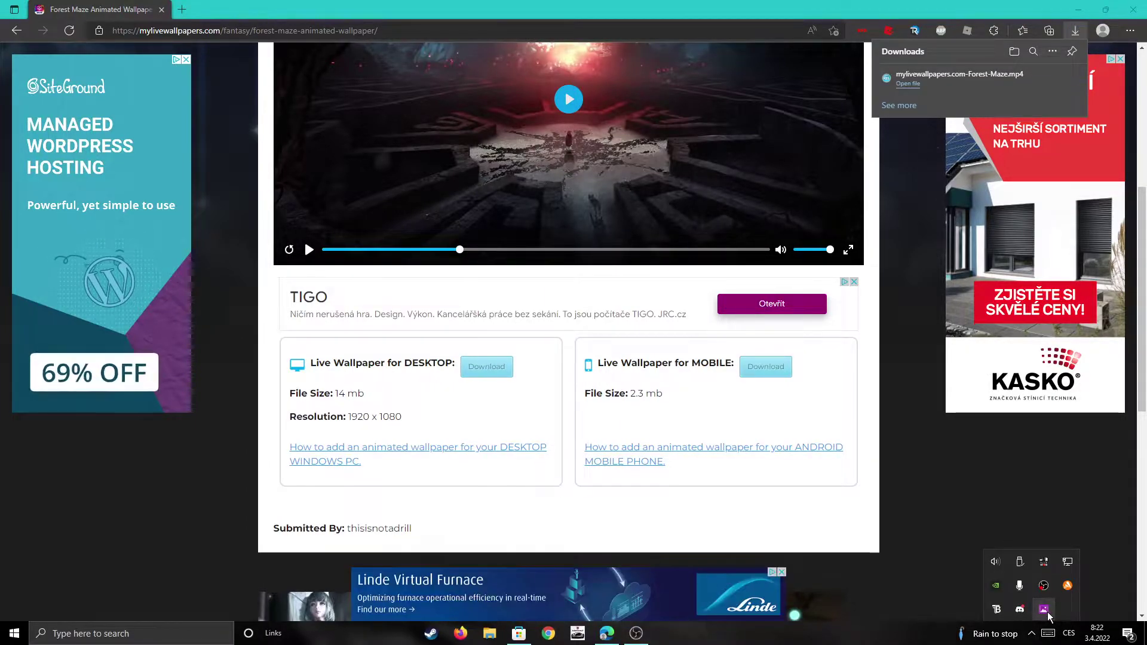
pyautogui.click(511, 633)
pyautogui.click(511, 634)
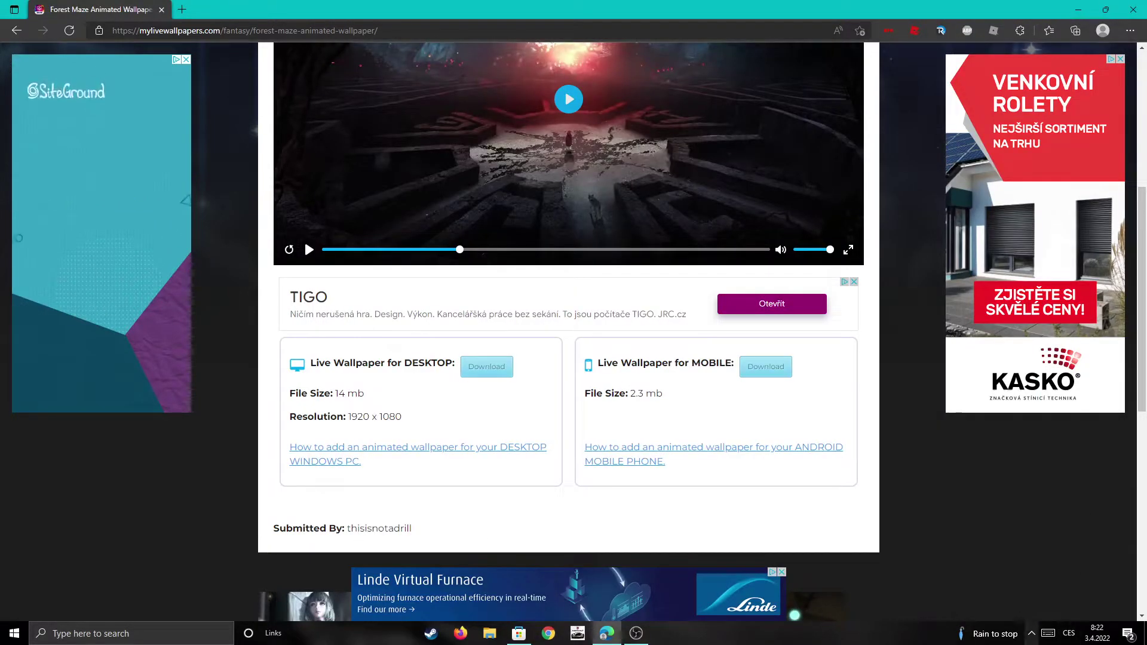
pyautogui.click(1031, 634)
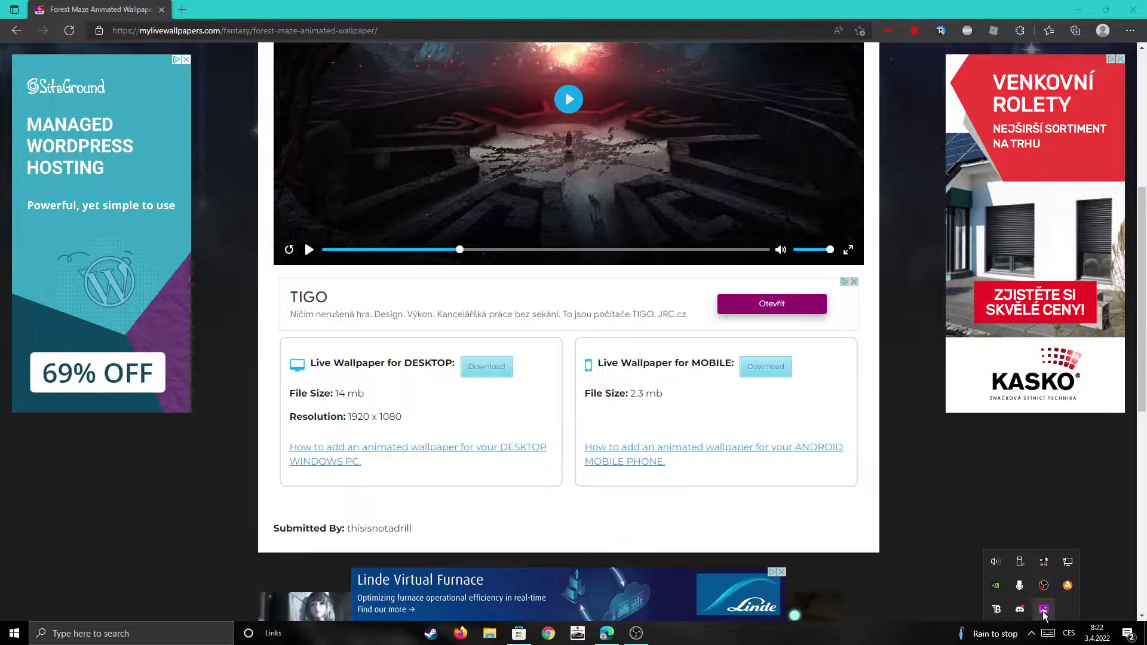
pyautogui.click(929, 473)
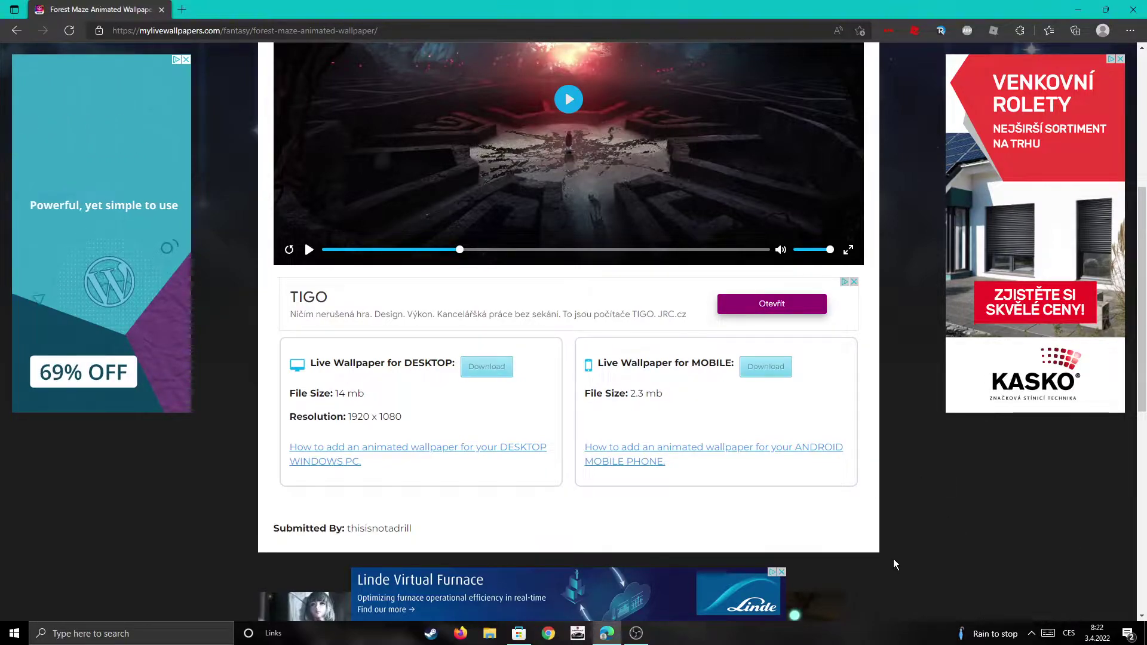
# Confirm the Forest Maze download in Edge's downloads list and bring up the Desktop Live Wallpapers Store page
pyautogui.scroll(5, 889, 556)
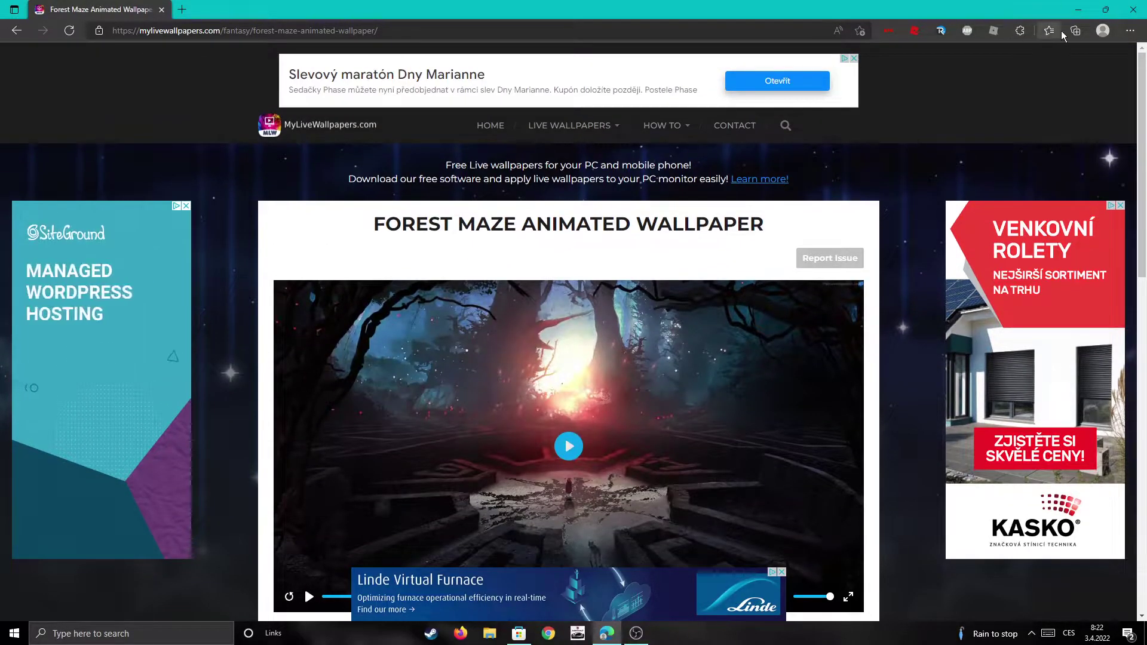
pyautogui.click(1130, 30)
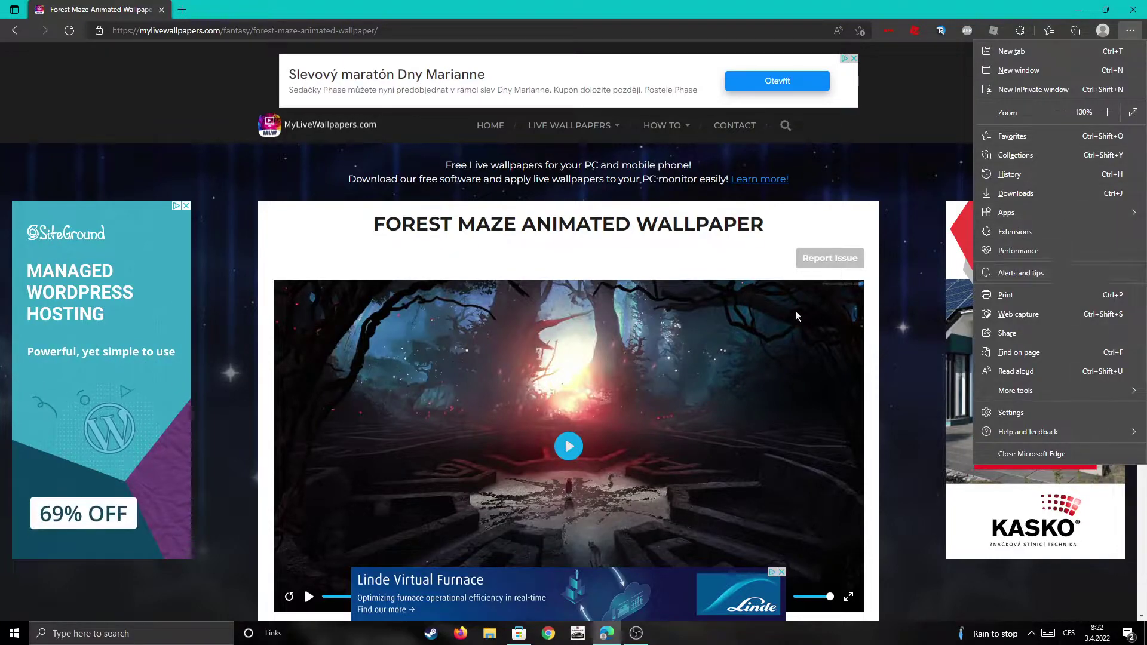
pyautogui.click(781, 572)
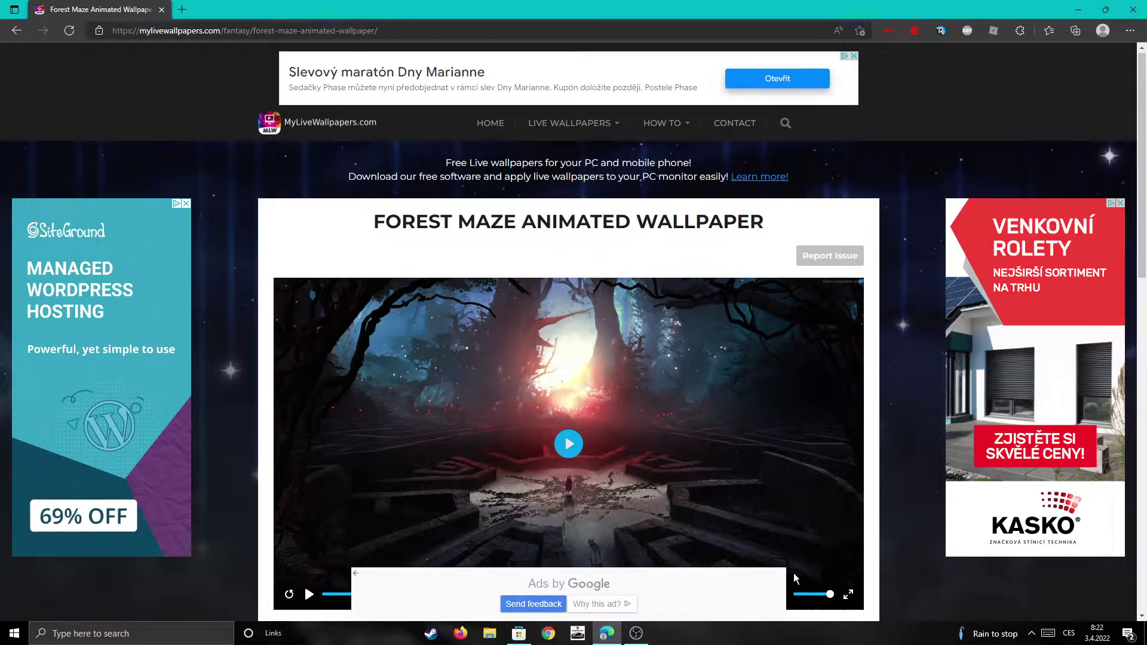
pyautogui.scroll(-3, 746, 579)
pyautogui.scroll(3, 1019, 546)
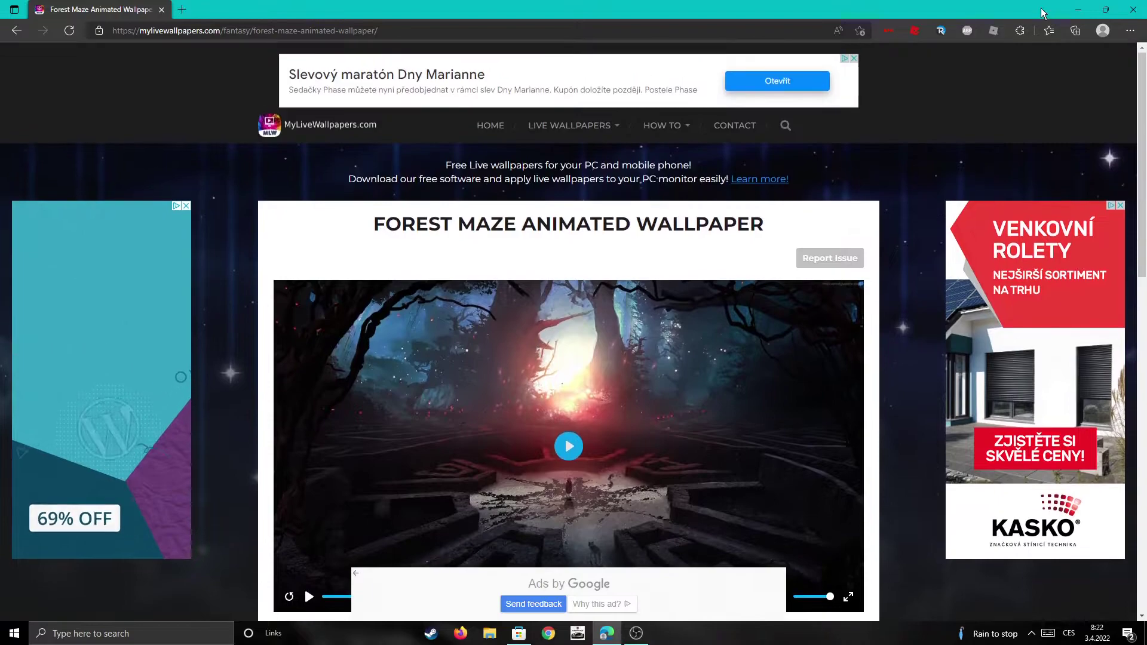
pyautogui.click(1128, 31)
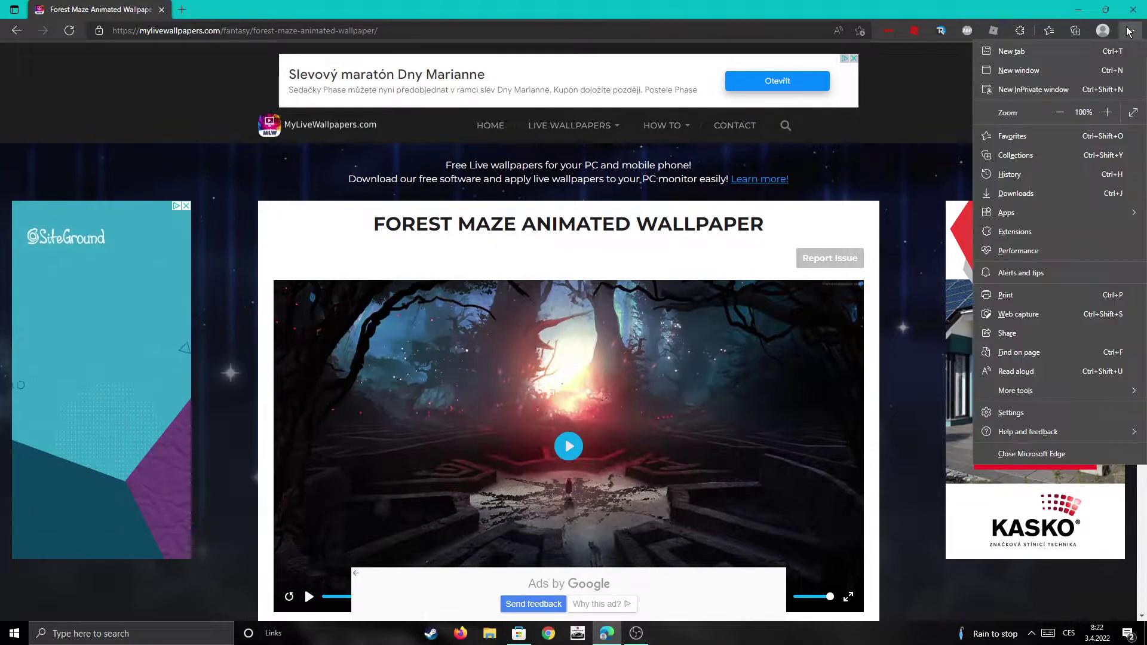
pyautogui.click(1020, 193)
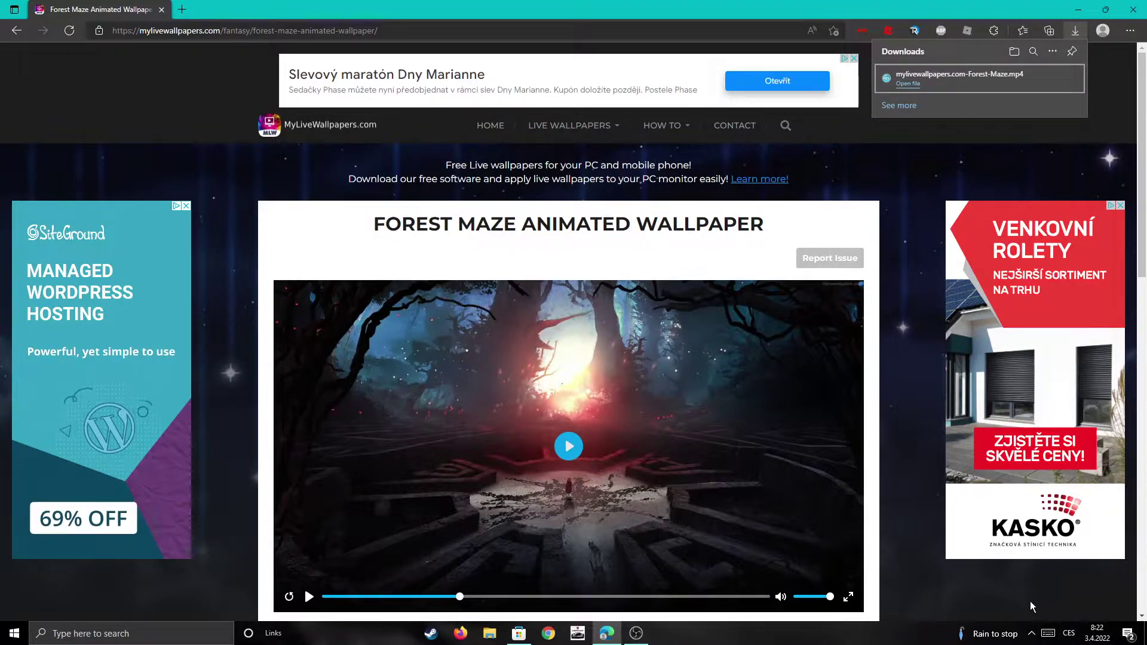
pyautogui.click(1036, 635)
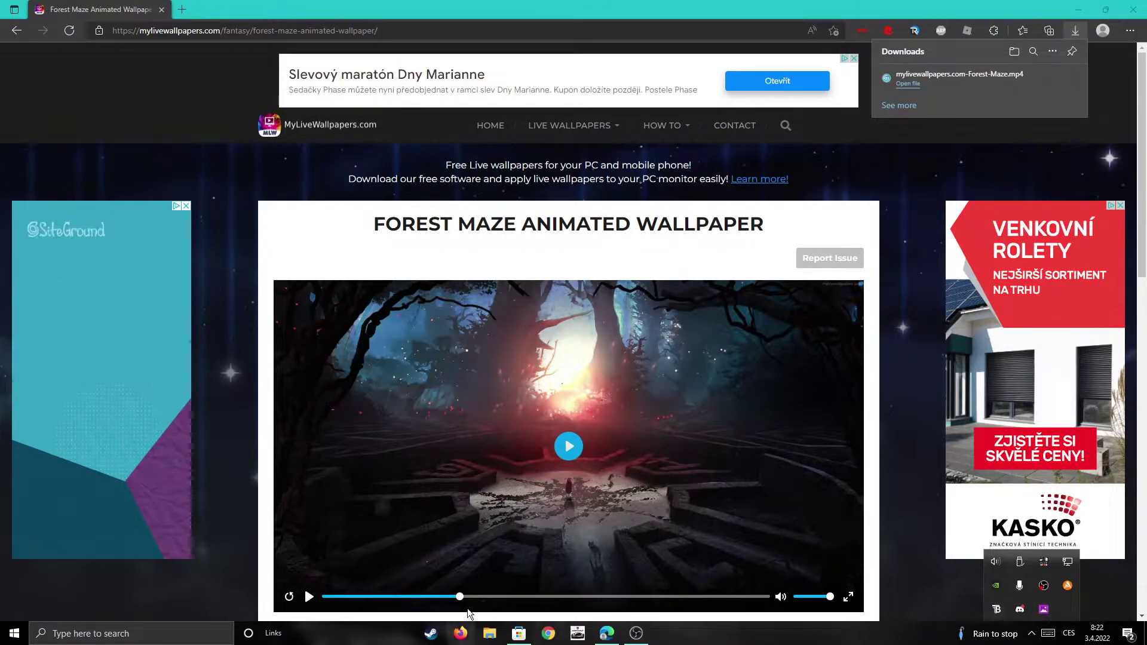
pyautogui.click(517, 634)
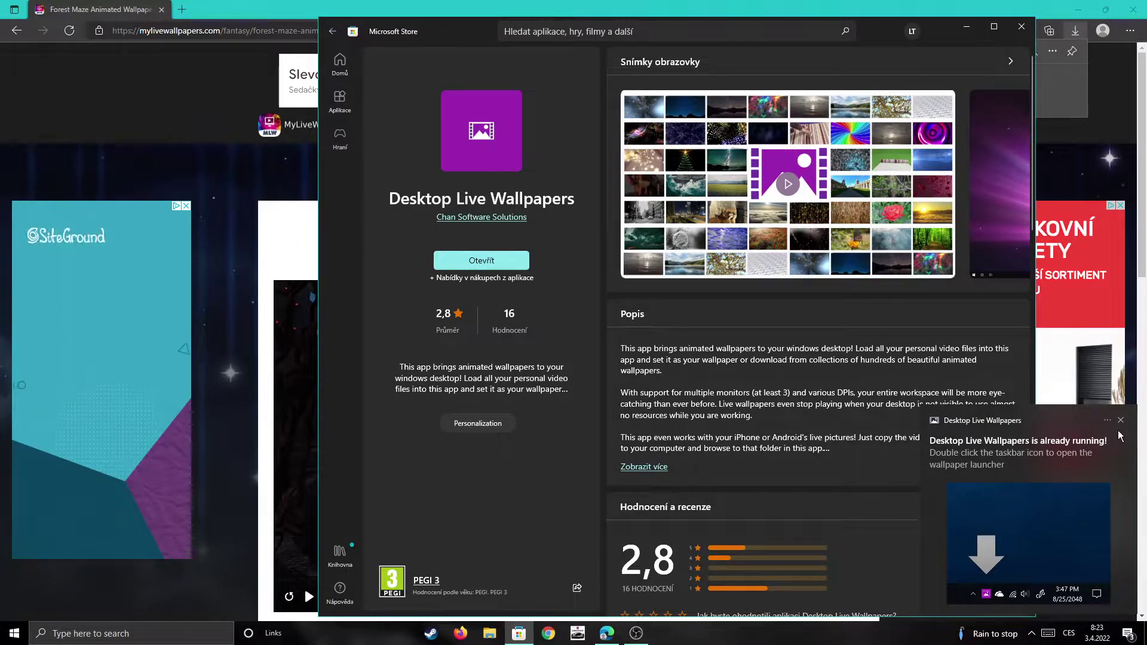
# Open the Desktop Live Wallpapers window, move it top-left, and bring the Store forward
pyautogui.click(1032, 635)
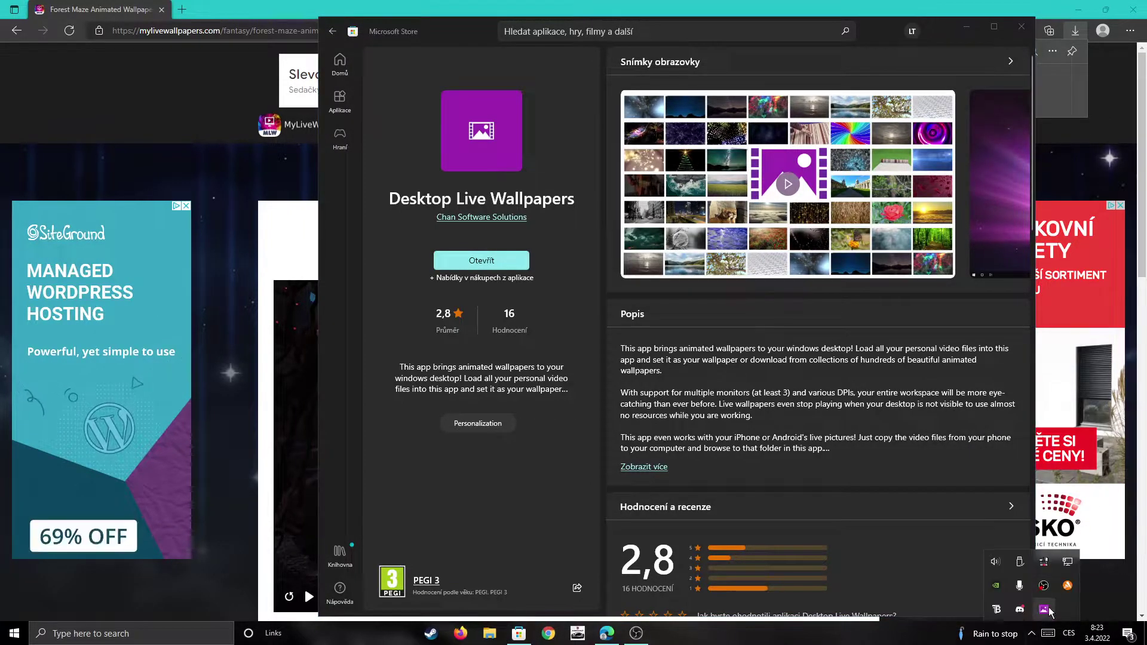
pyautogui.click(1044, 609)
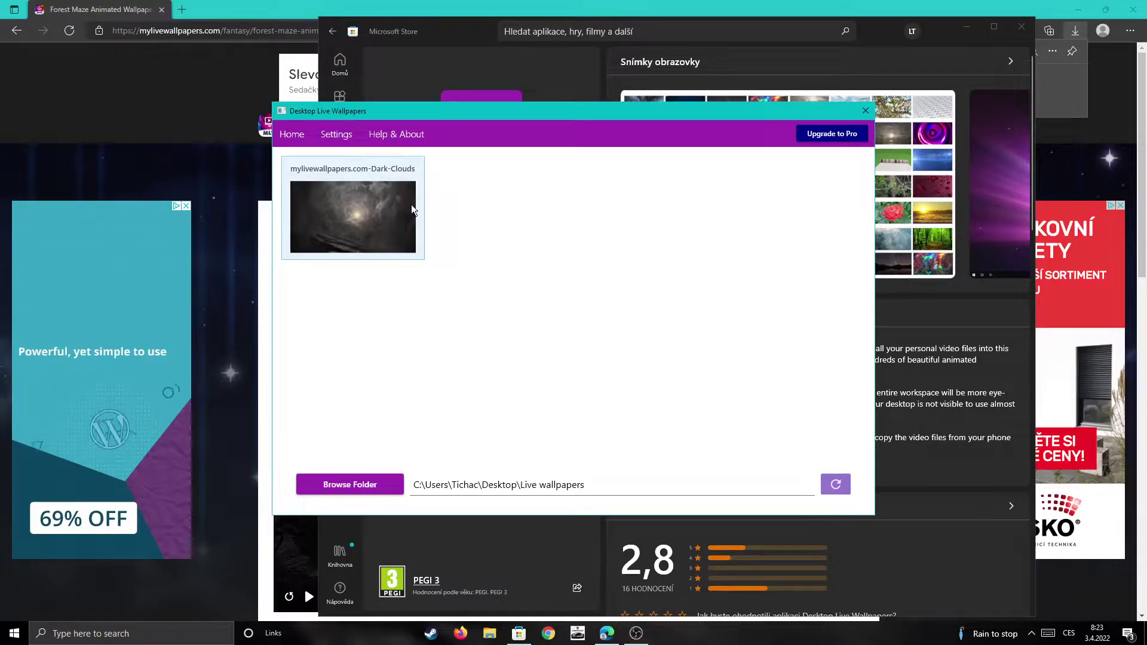
pyautogui.click(1109, 6)
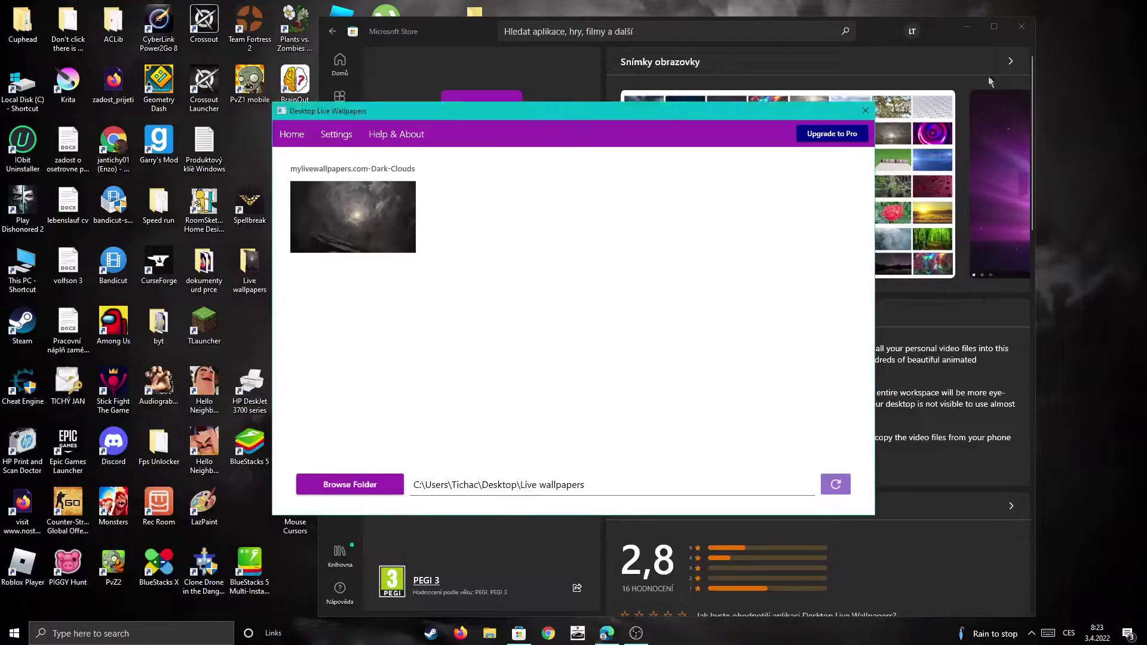
pyautogui.moveTo(536, 113)
pyautogui.mouseDown()
pyautogui.moveTo(104, 53)
pyautogui.moveTo(116, 12)
pyautogui.mouseUp()
pyautogui.click(786, 26)
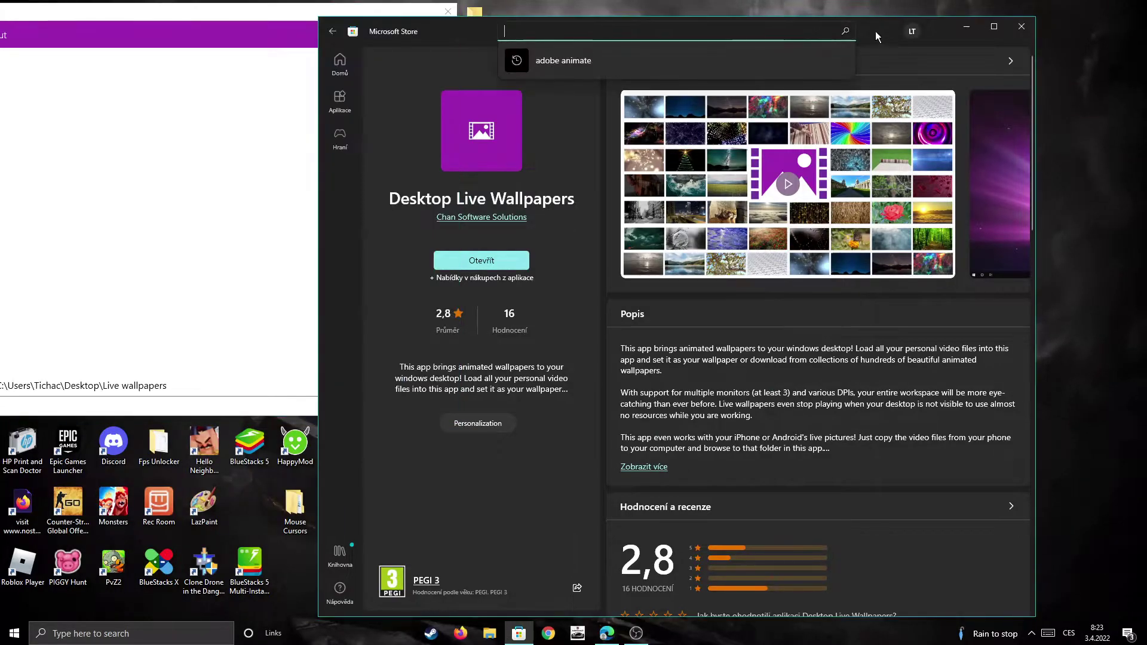
# Close the Microsoft Store window and return to the Forest Maze page in Edge
pyautogui.moveTo(901, 31); pyautogui.dragTo(924, 408)
pyautogui.click(990, 401)
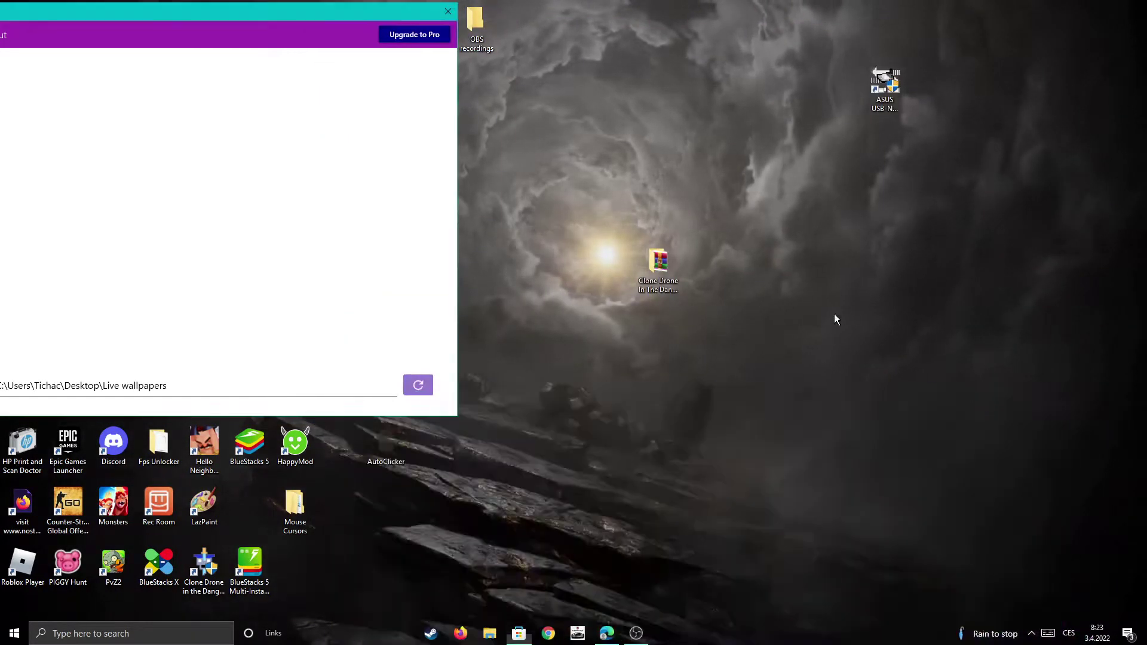
pyautogui.click(607, 633)
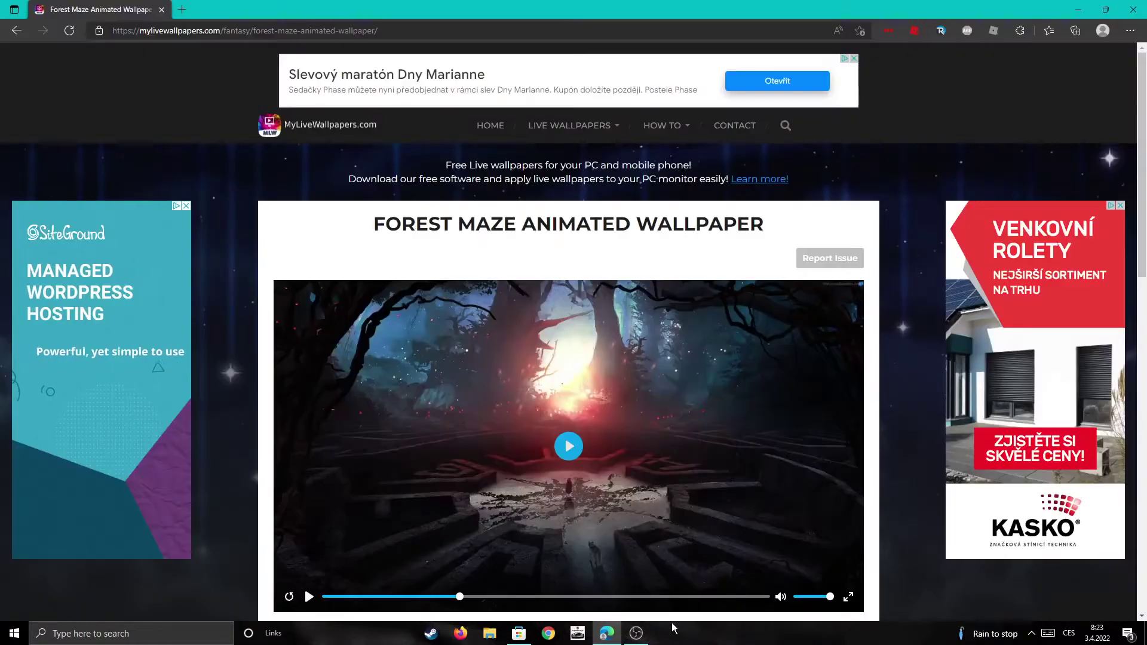
# Open cloudconvert.com in a new tab and sign in with the saved credentials
pyautogui.click(182, 9)
pyautogui.write('cloud')
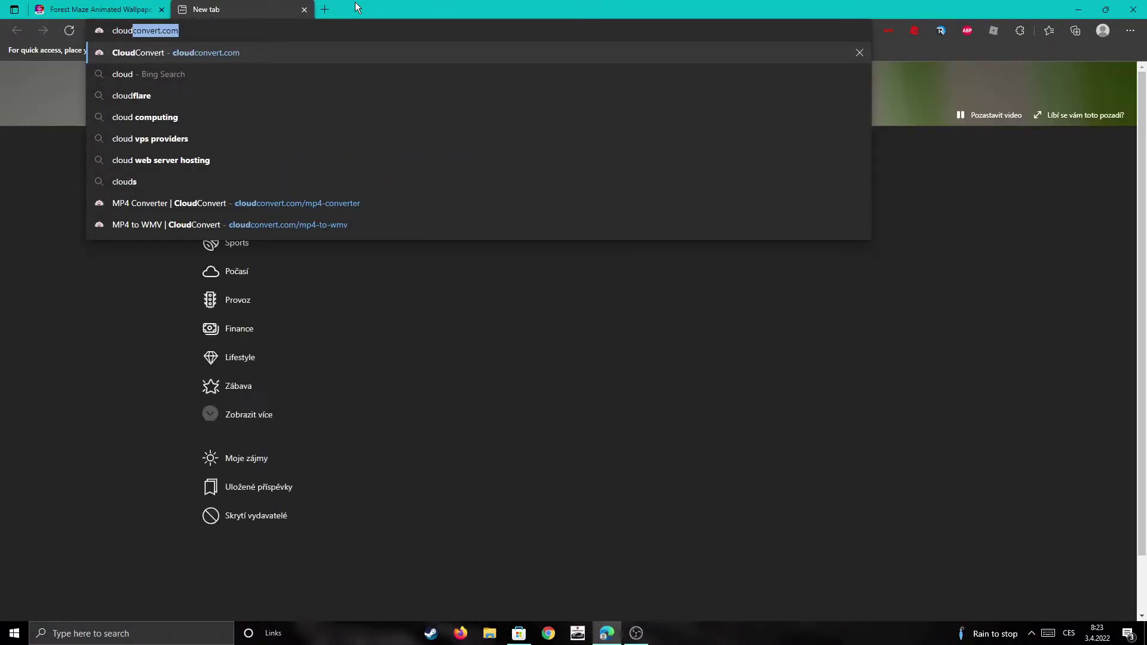
pyautogui.press('Return')
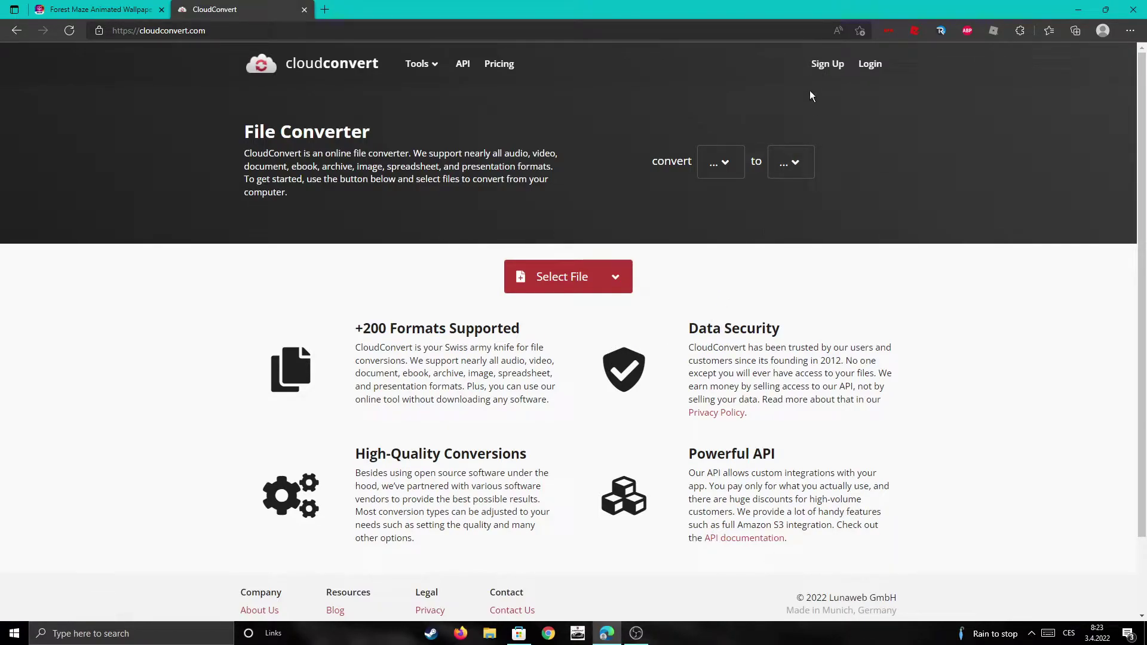
pyautogui.click(866, 73)
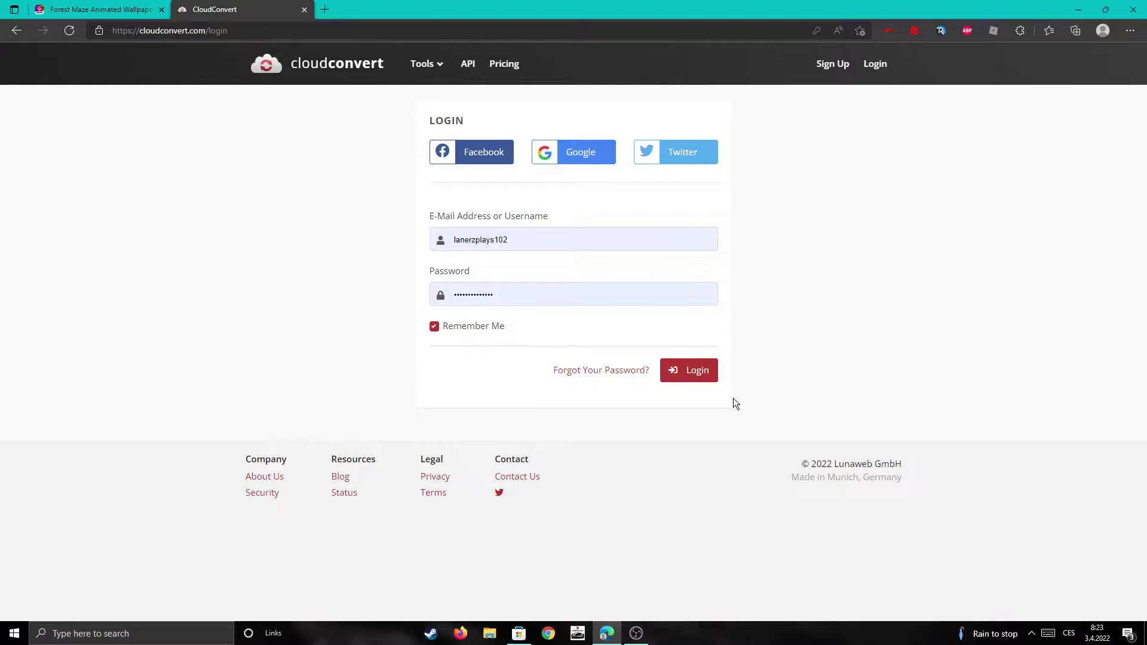
pyautogui.click(702, 376)
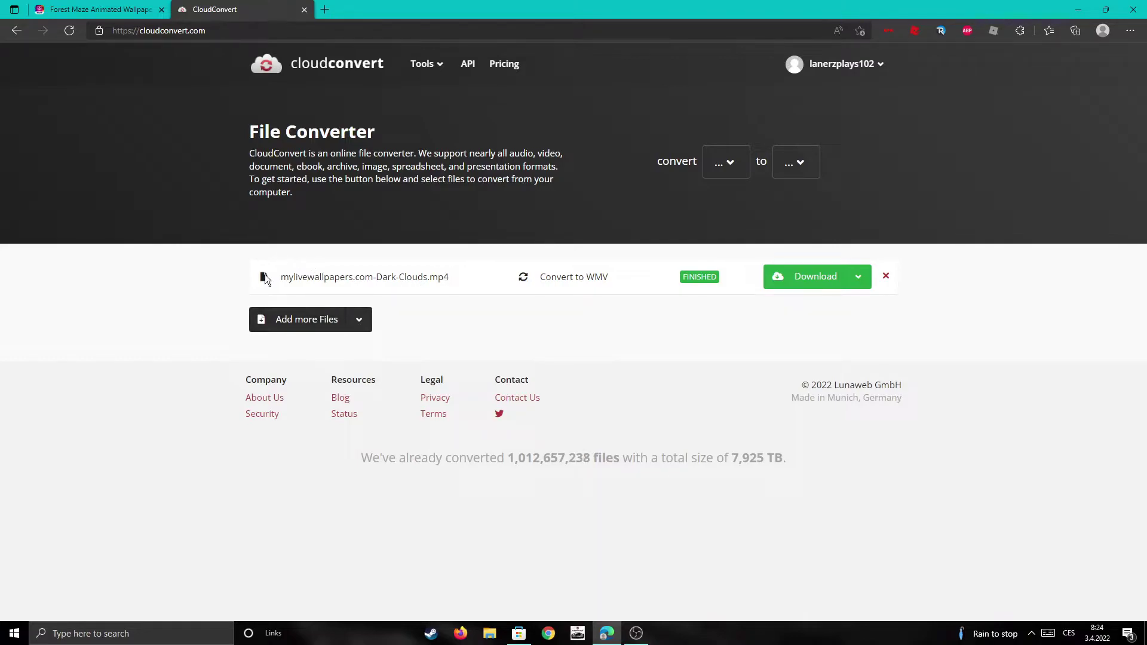
# Remove the old Dark-Clouds entry from the CloudConvert file list
pyautogui.rightClick(301, 281)
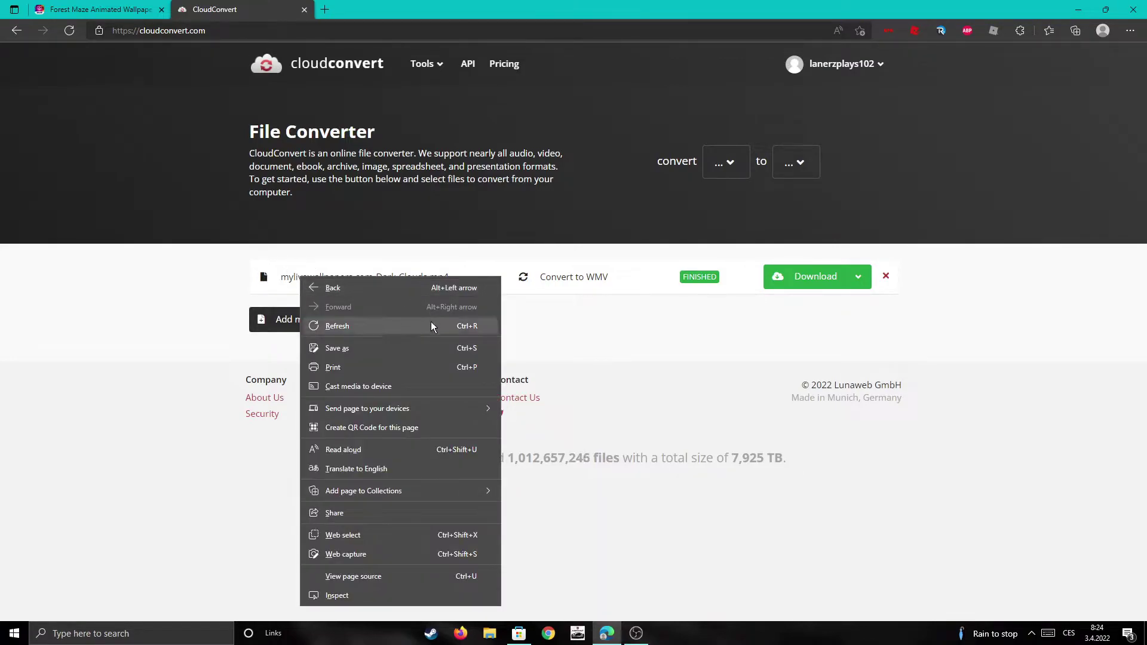
pyautogui.click(668, 361)
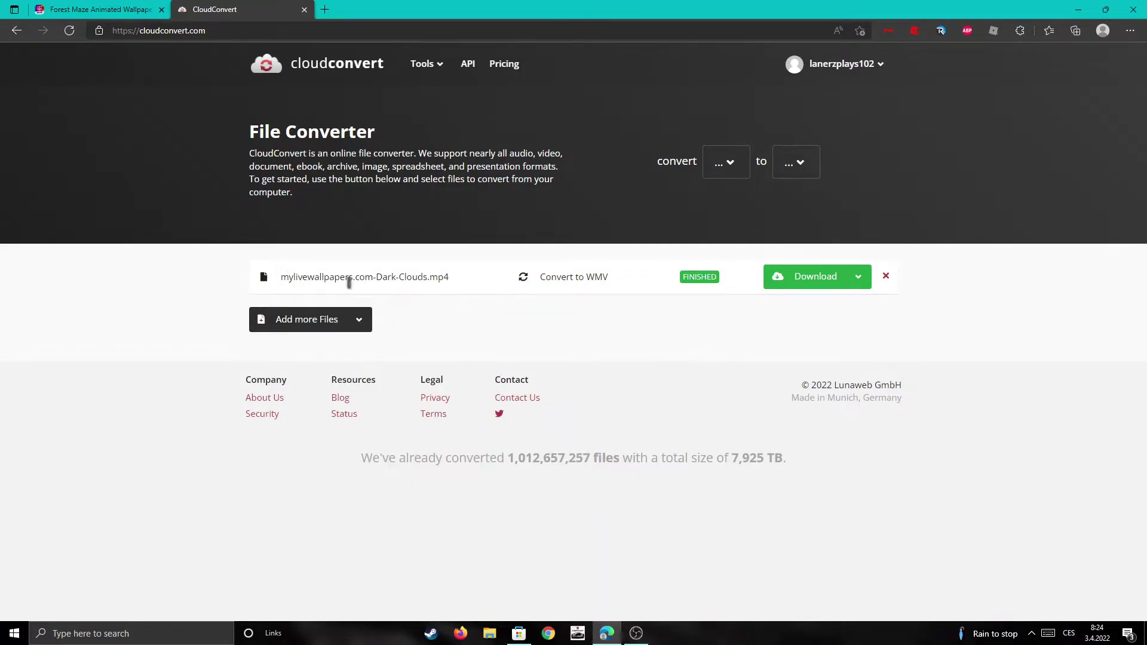
pyautogui.click(886, 277)
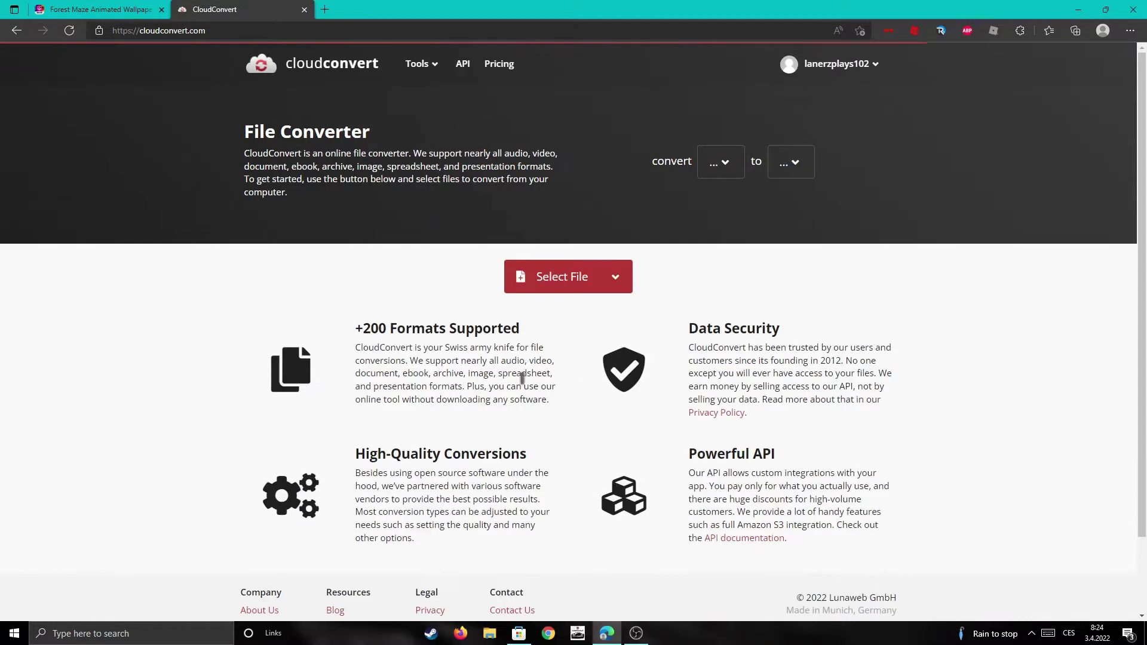
# Upload the Forest-Maze MP4 from Downloads and set its output format to WMV
pyautogui.click(580, 277)
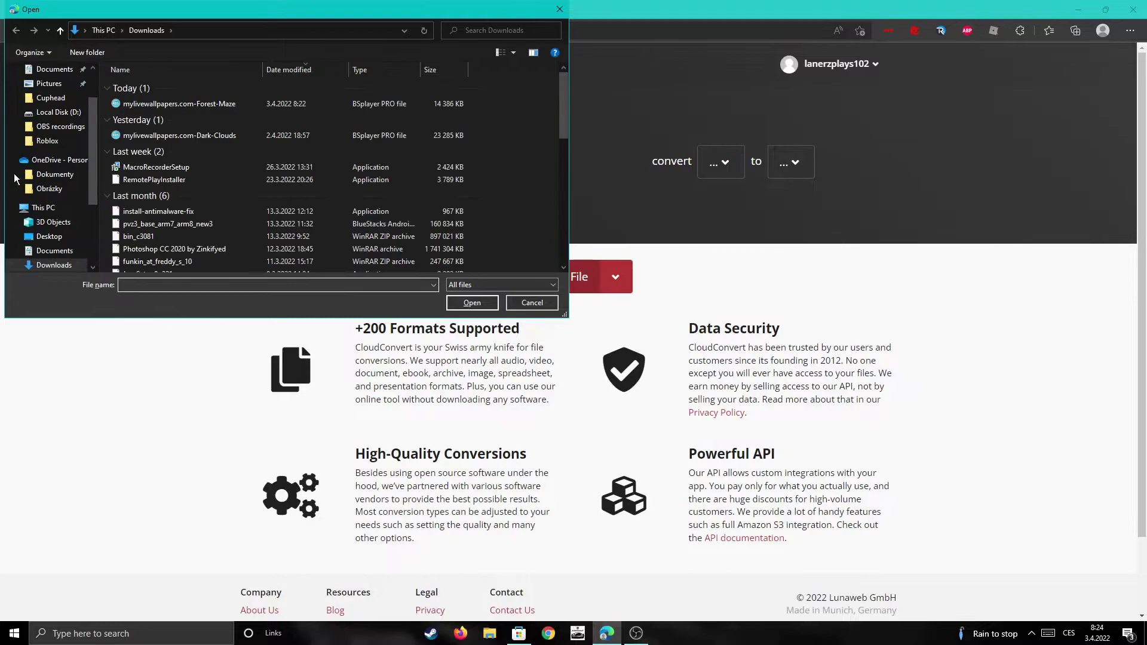
pyautogui.doubleClick(206, 105)
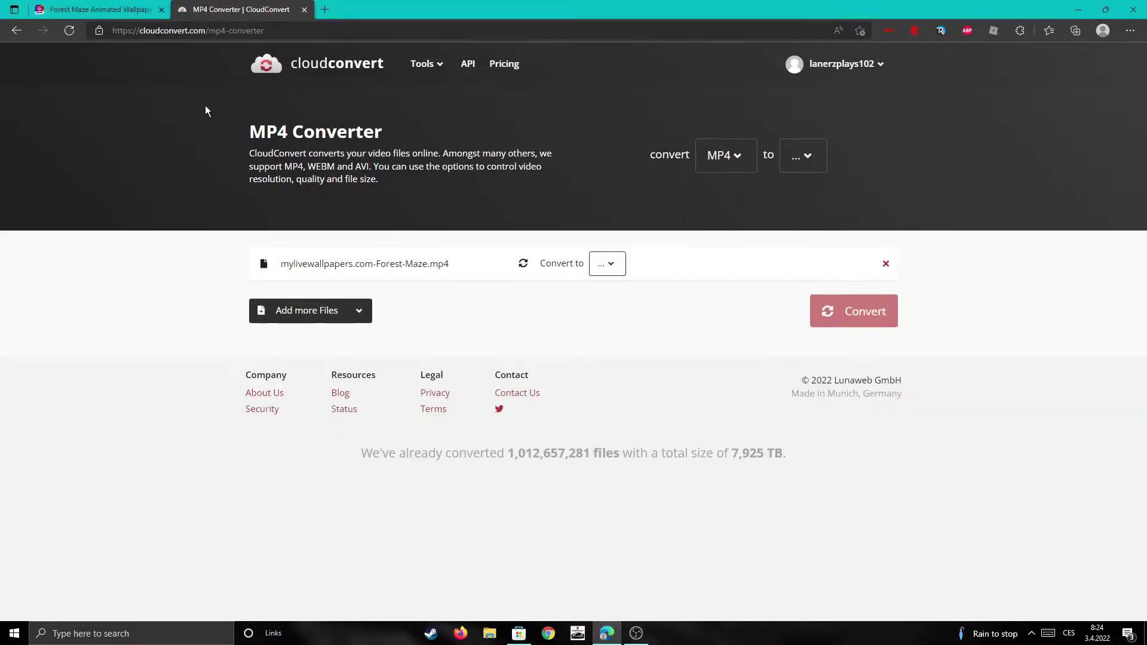
pyautogui.click(611, 264)
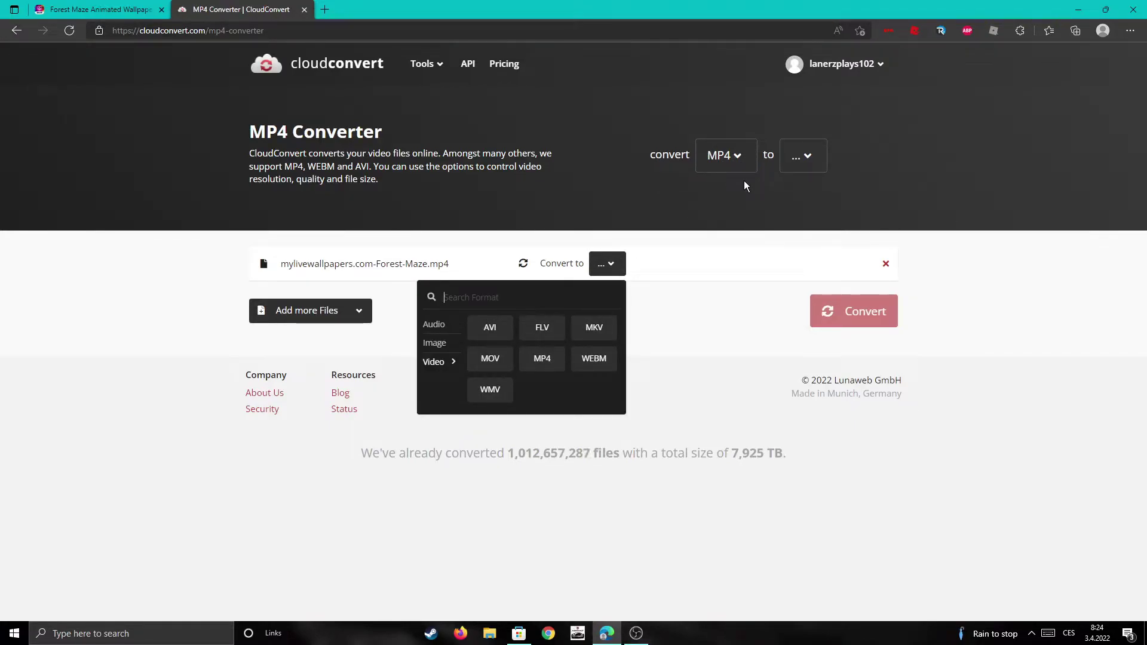
pyautogui.click(482, 389)
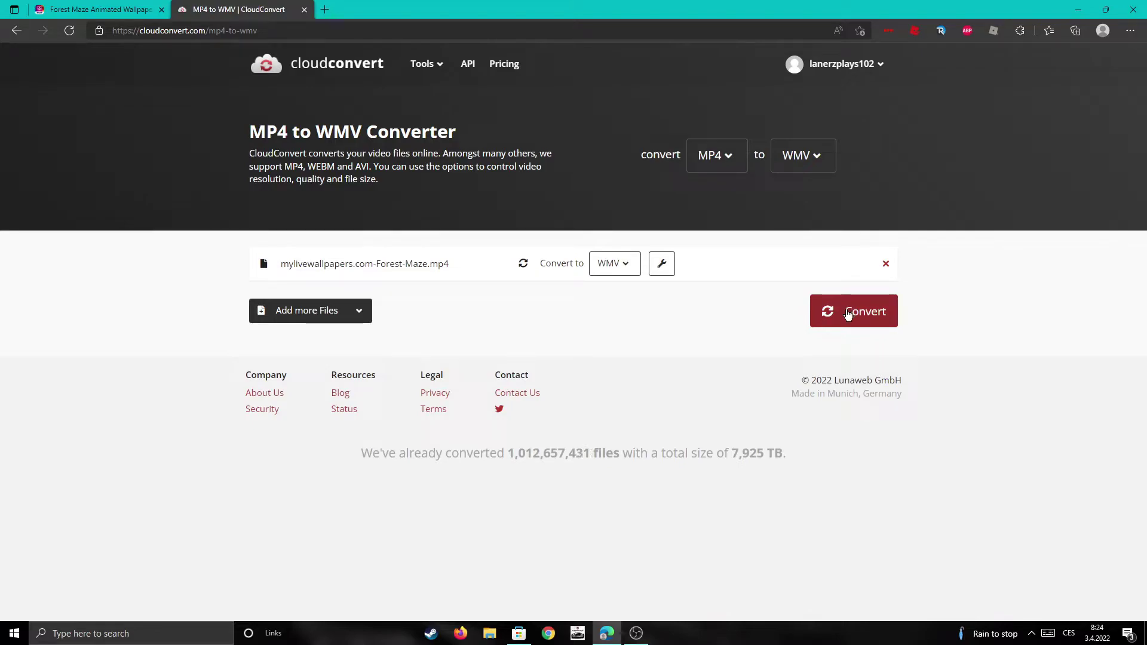
# Convert the Forest-Maze video to WMV in CloudConvert and download the WMV file
pyautogui.click(847, 313)
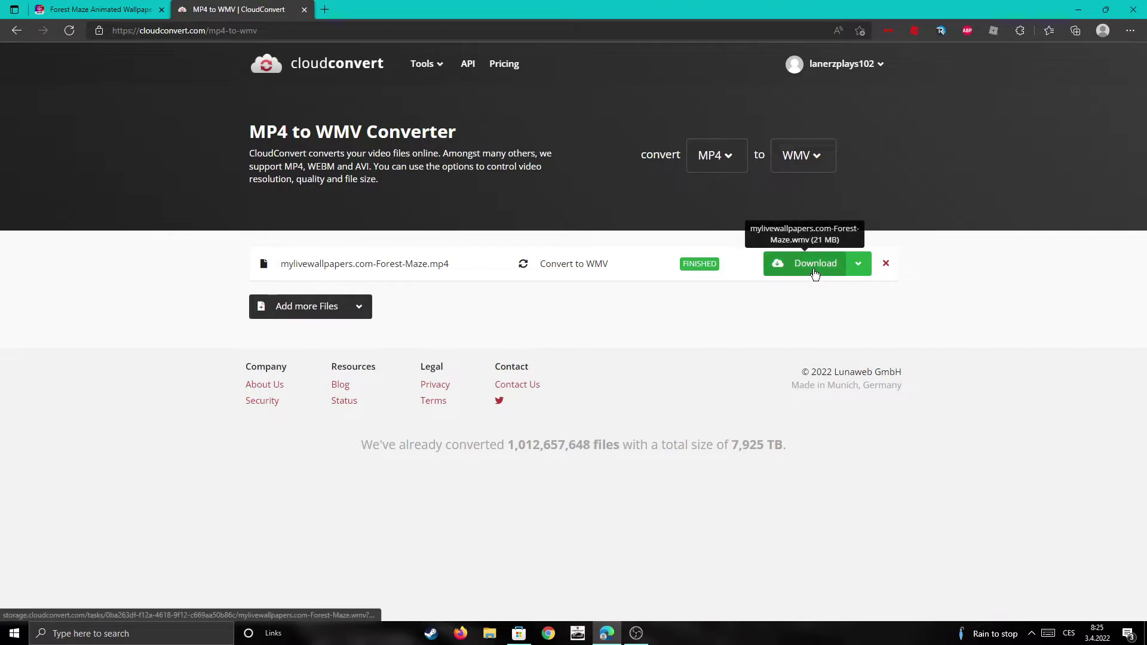
pyautogui.click(814, 263)
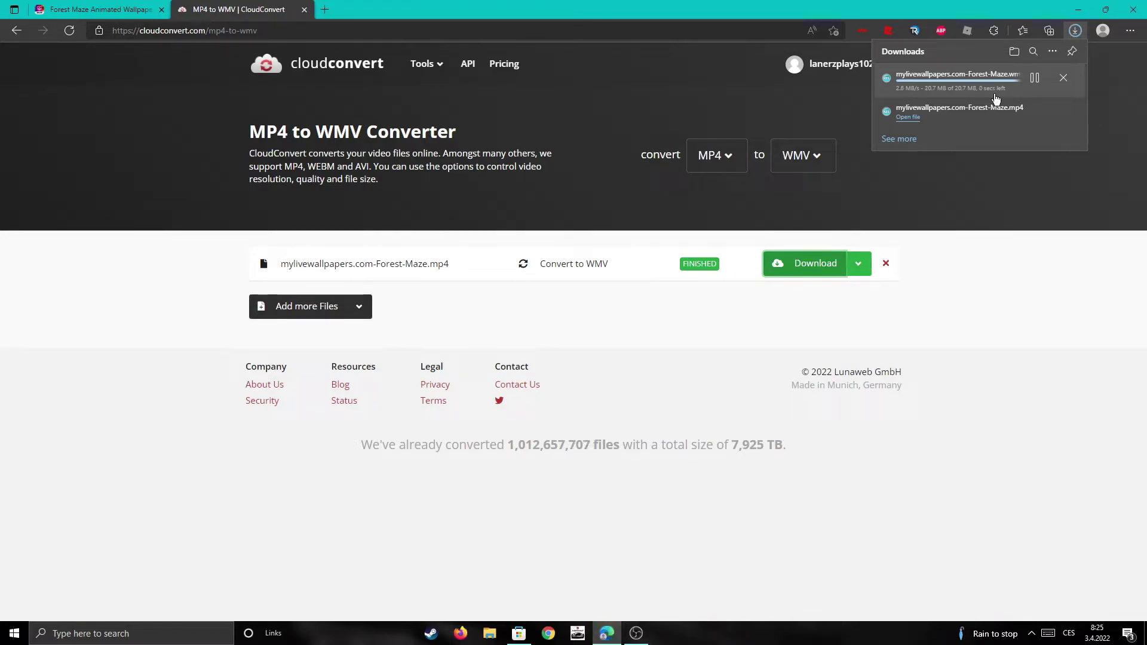
# Minimize the browser and move the Desktop Live Wallpapers window to the right
pyautogui.moveTo(954, 77)
pyautogui.click(1078, 9)
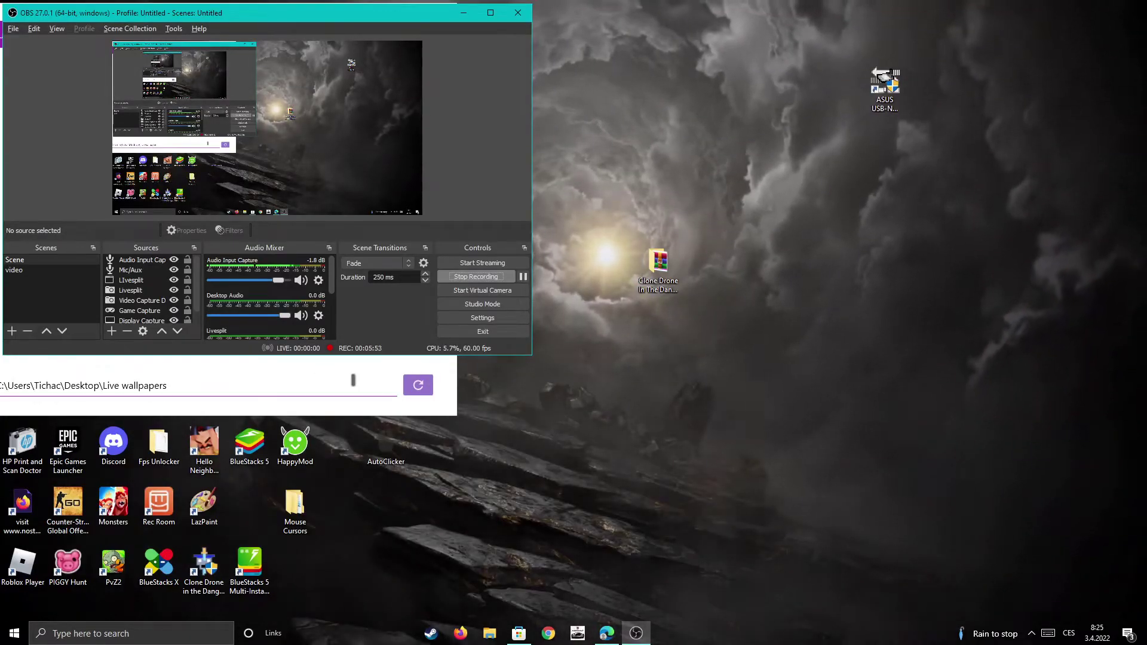
pyautogui.click(437, 370)
pyautogui.moveTo(281, 12); pyautogui.dragTo(1059, 39)
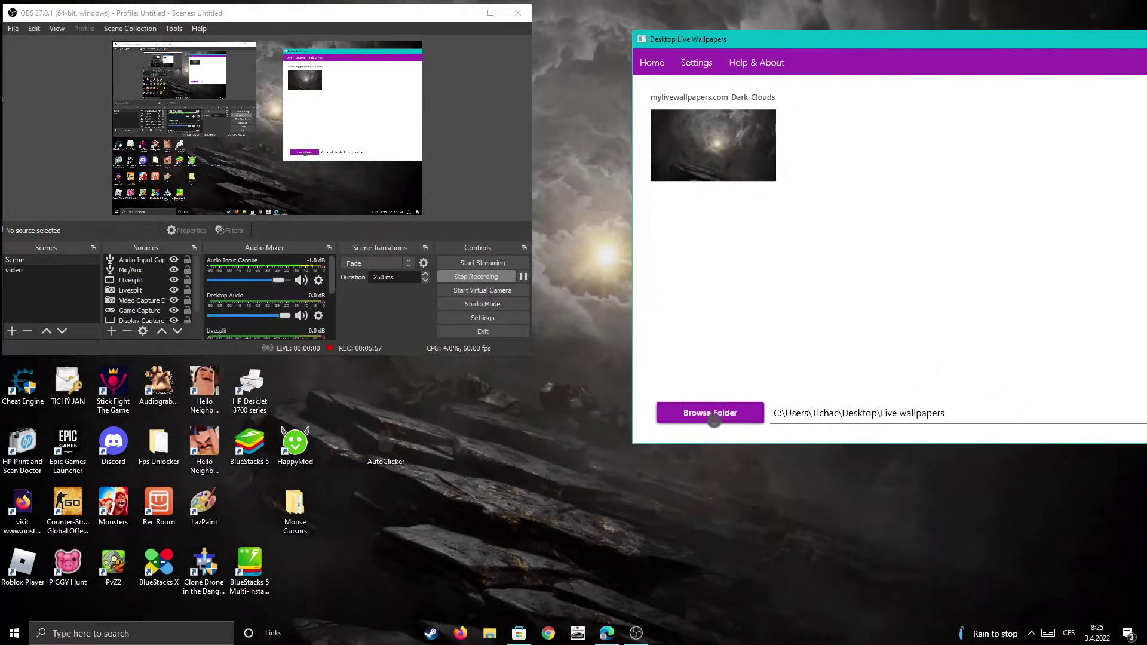
# In Browse Folder, select Live wallpapers, then expand This PC and select Downloads
pyautogui.click(711, 414)
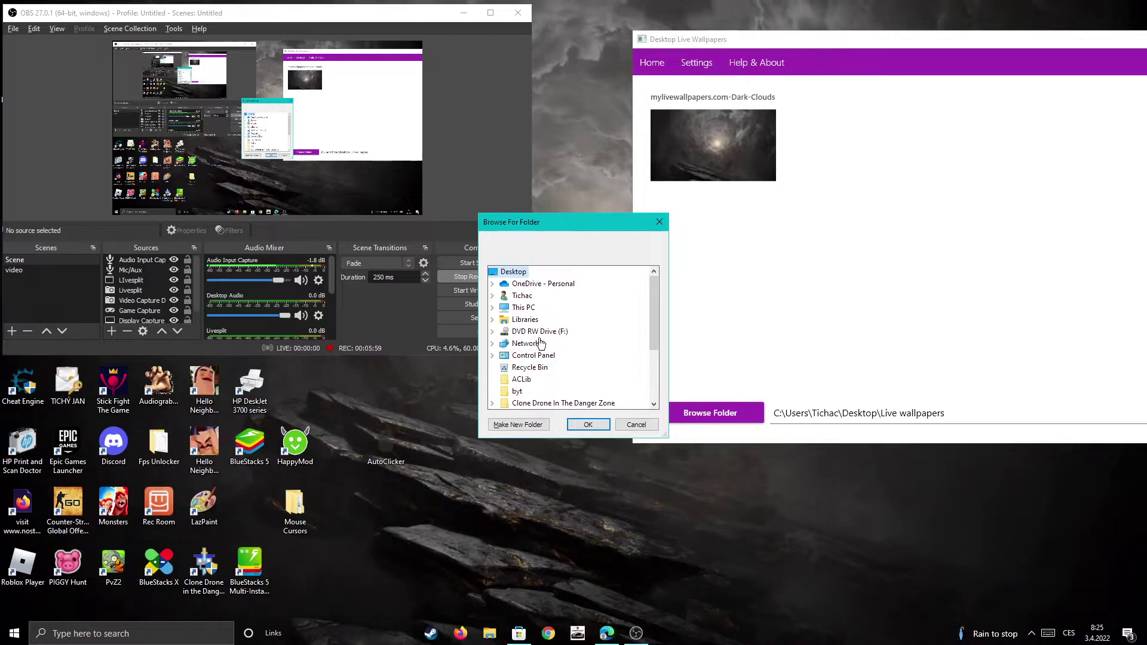
pyautogui.scroll(-1, 538, 339)
pyautogui.scroll(-1, 538, 341)
pyautogui.scroll(-1, 538, 346)
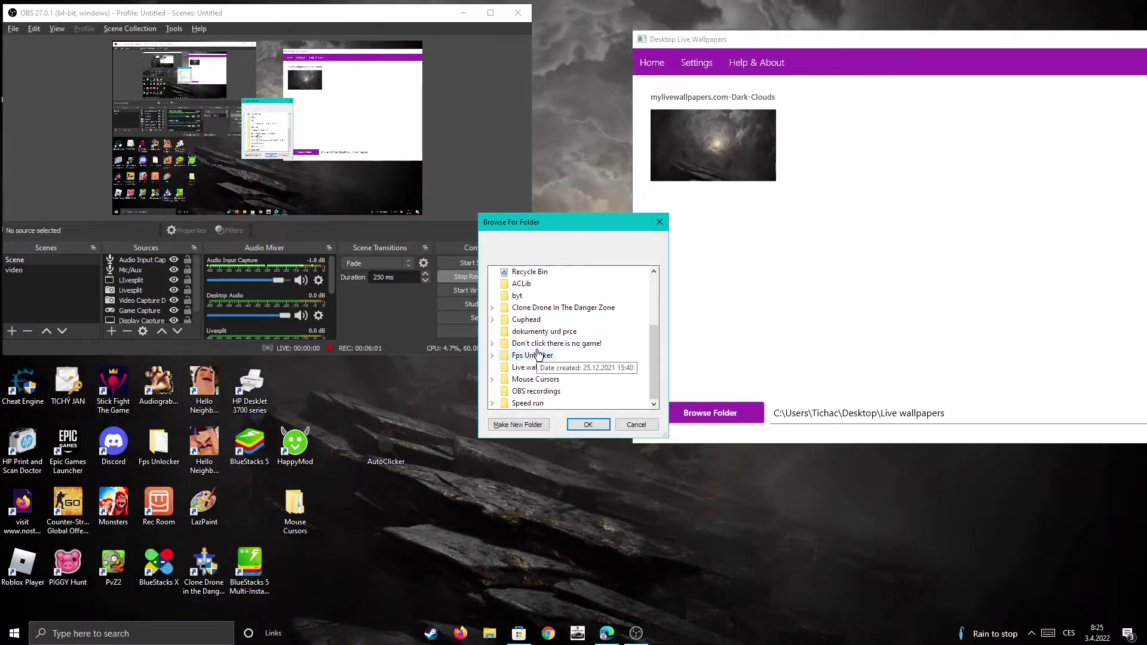
pyautogui.click(543, 368)
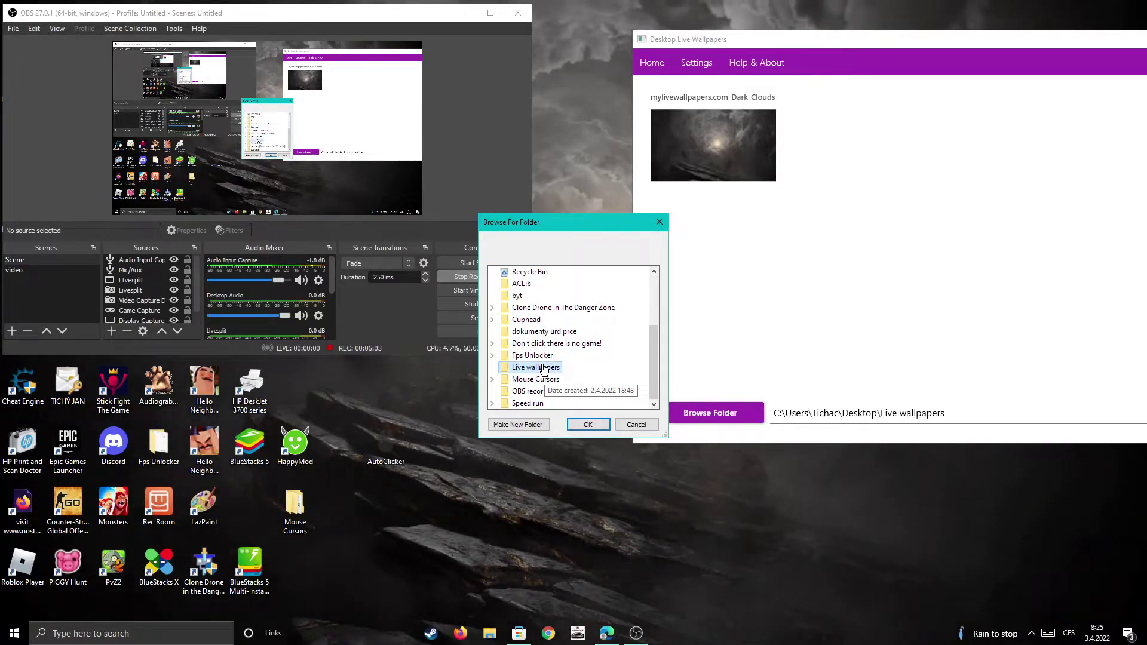
pyautogui.scroll(3, 542, 361)
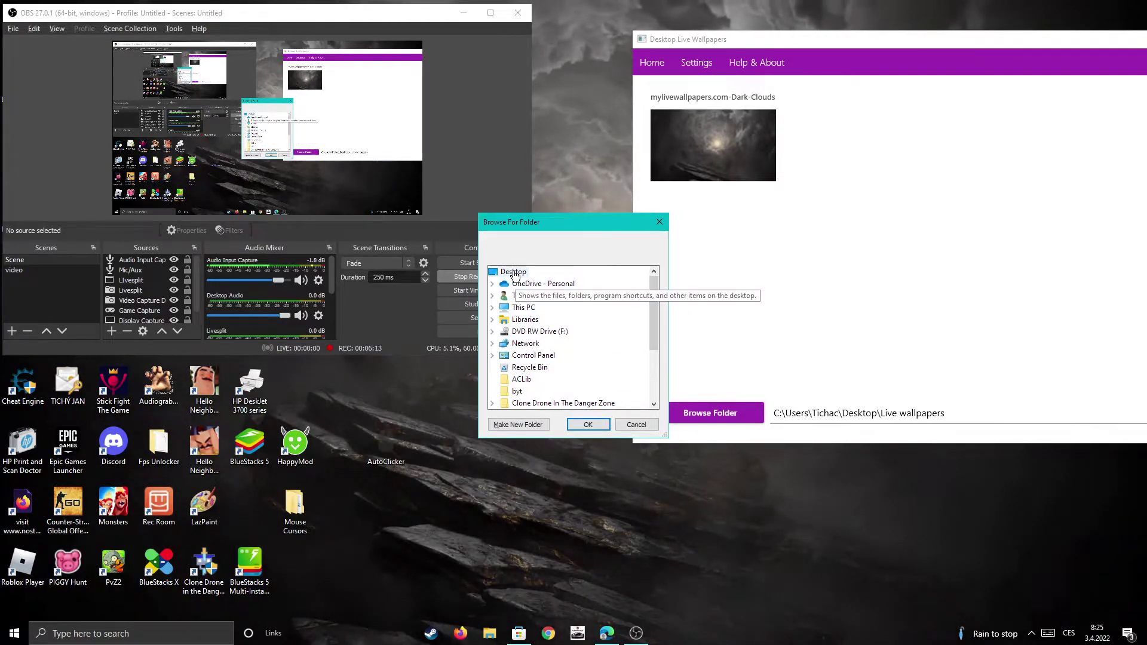
pyautogui.scroll(-3, 521, 293)
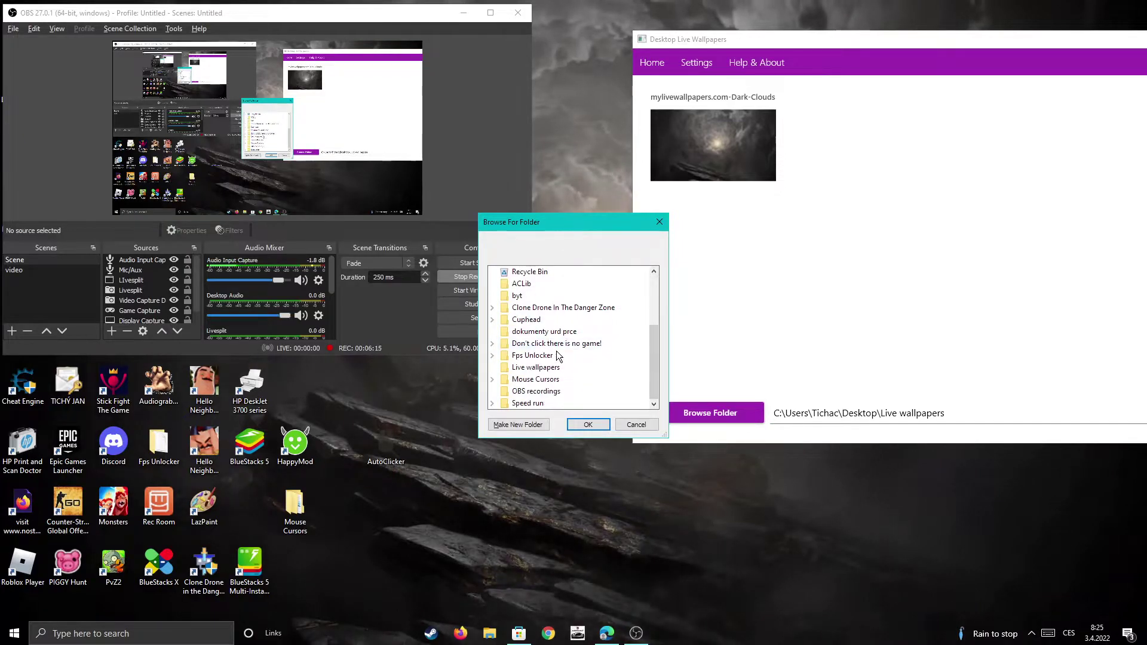
pyautogui.scroll(3, 556, 355)
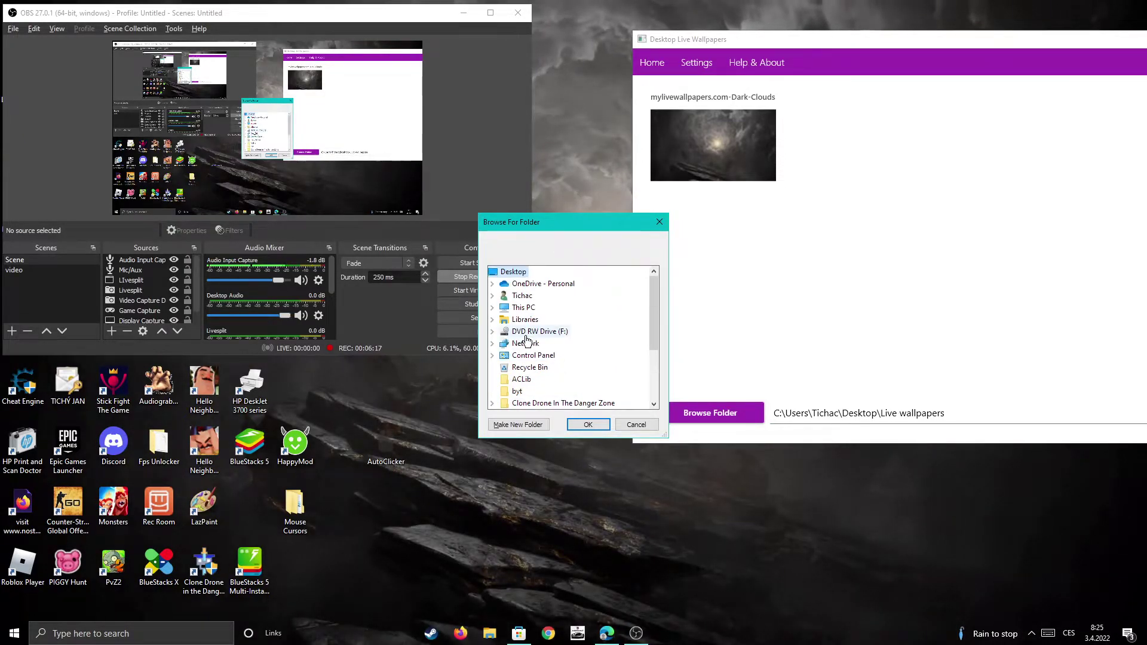
pyautogui.click(530, 307)
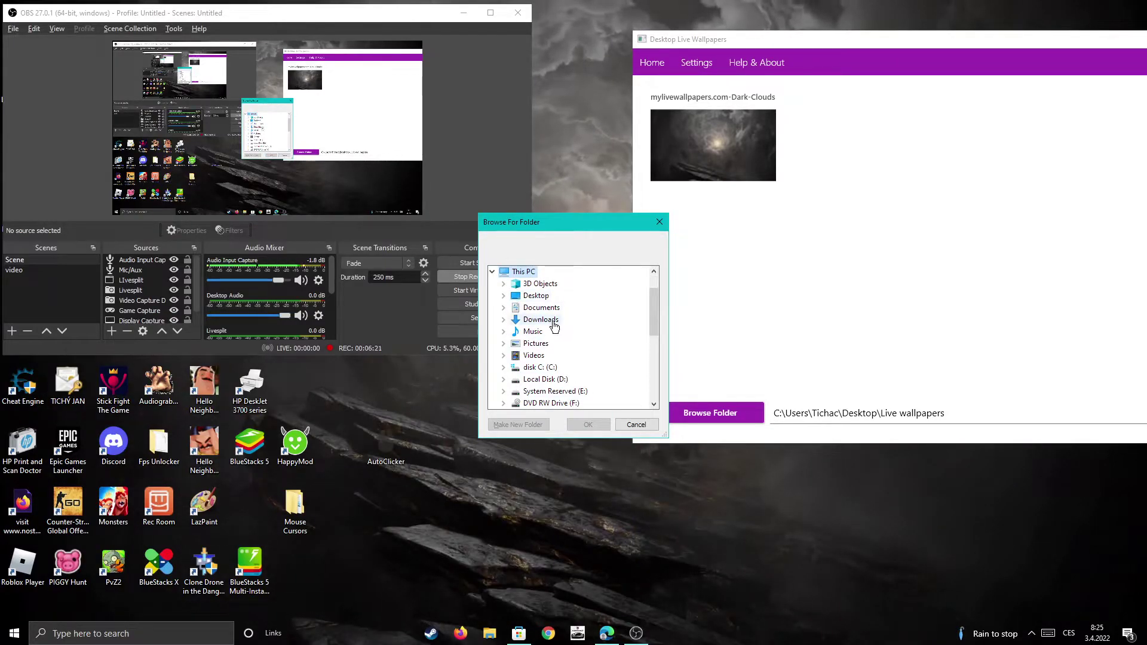
pyautogui.click(554, 324)
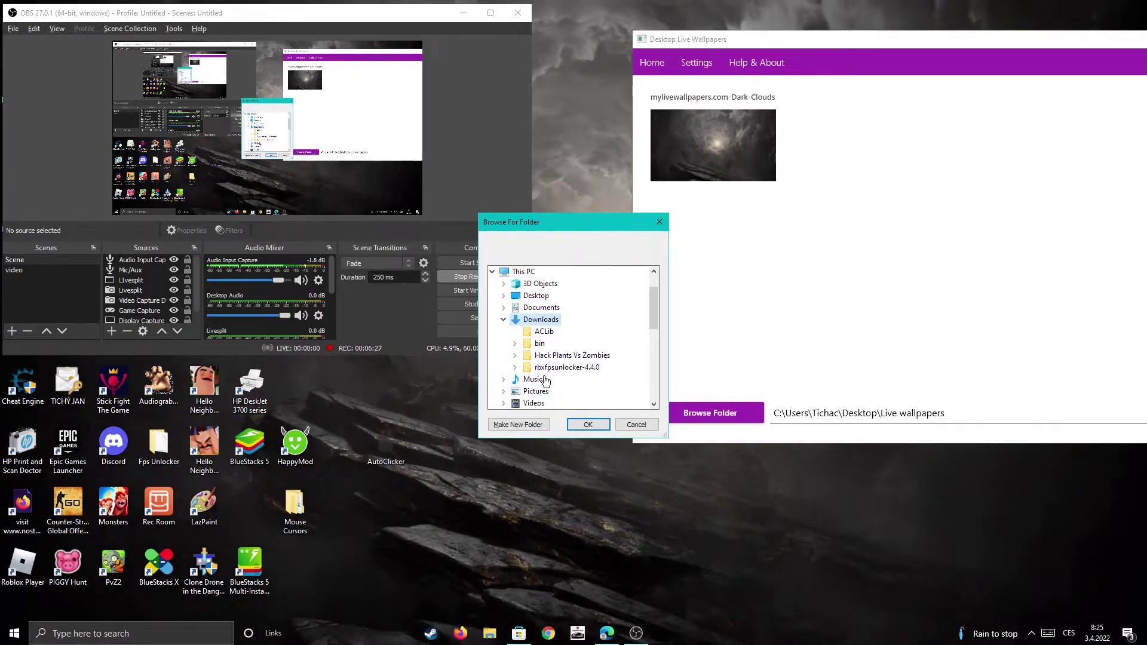
# Move the OBS window aside and expand Desktop in the folder tree to list its subfolders
pyautogui.moveTo(417, 11); pyautogui.dragTo(359, 98)
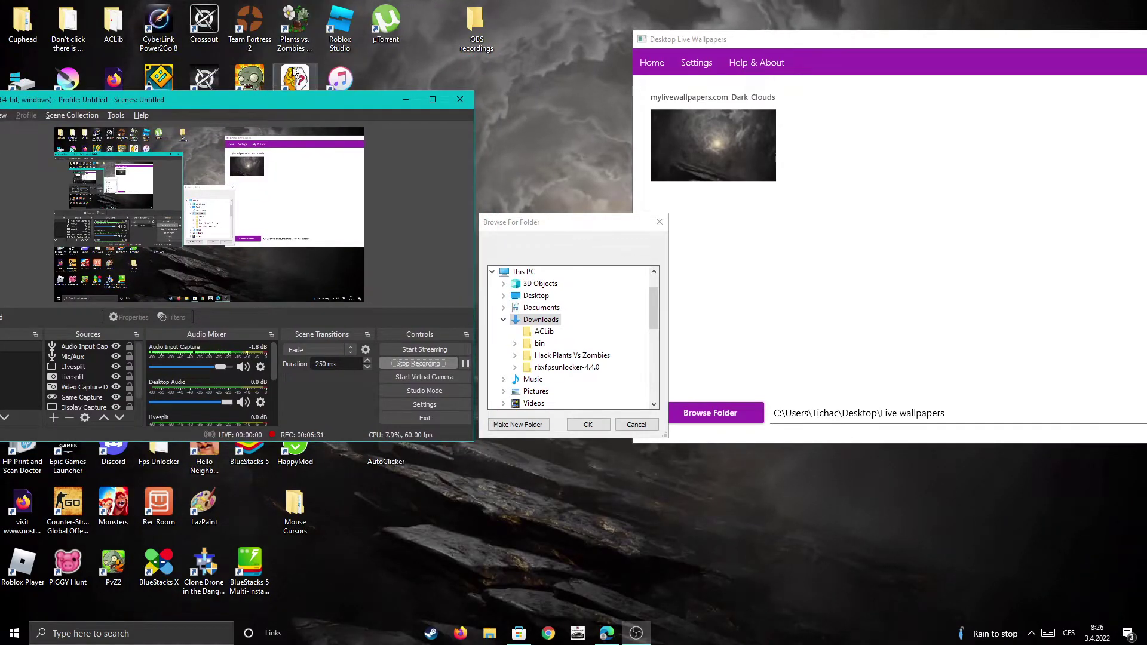
pyautogui.moveTo(288, 99); pyautogui.dragTo(291, 9)
pyautogui.scroll(-2, 567, 367)
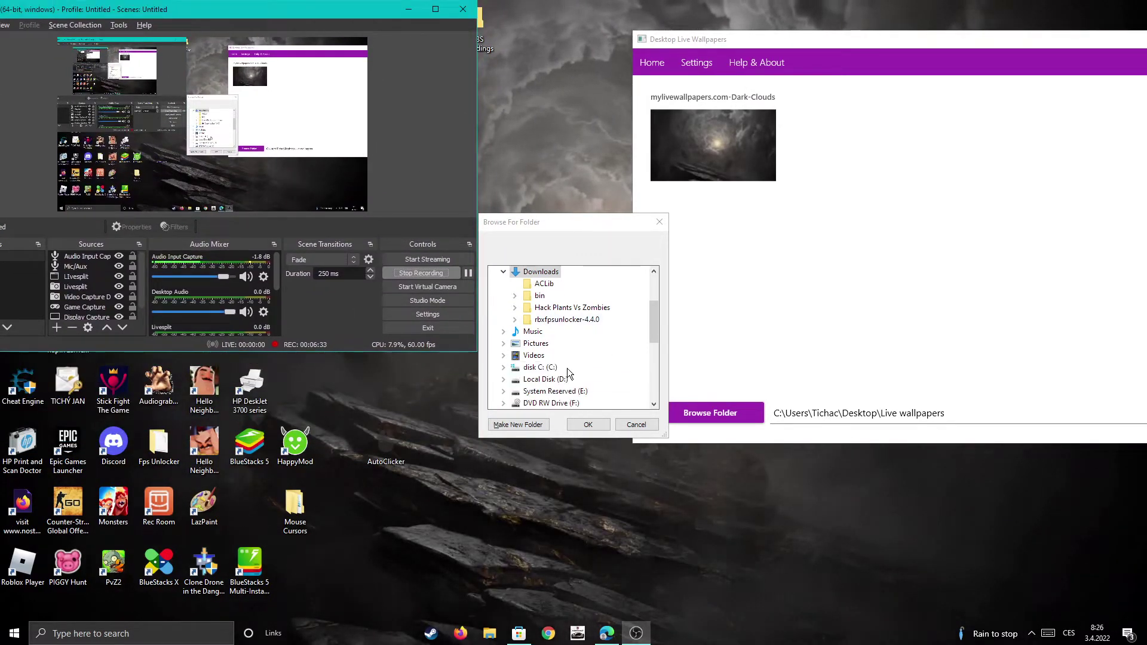
pyautogui.scroll(2, 568, 371)
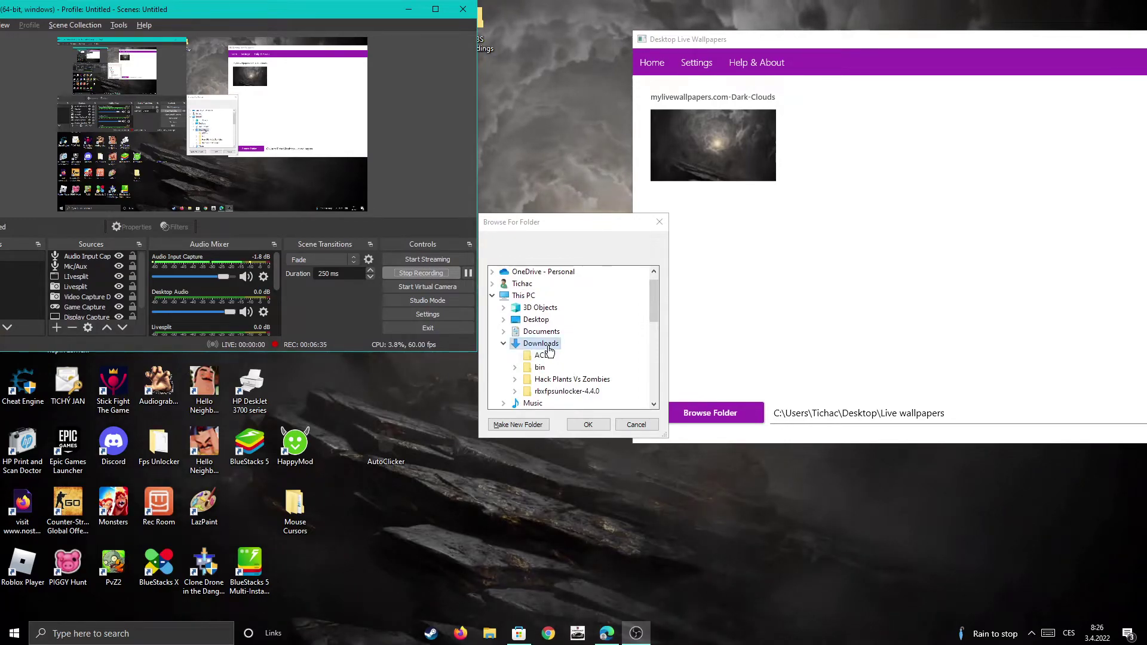
pyautogui.scroll(-2, 556, 373)
pyautogui.scroll(-3, 551, 380)
pyautogui.scroll(-2, 548, 395)
pyautogui.scroll(-1, 545, 399)
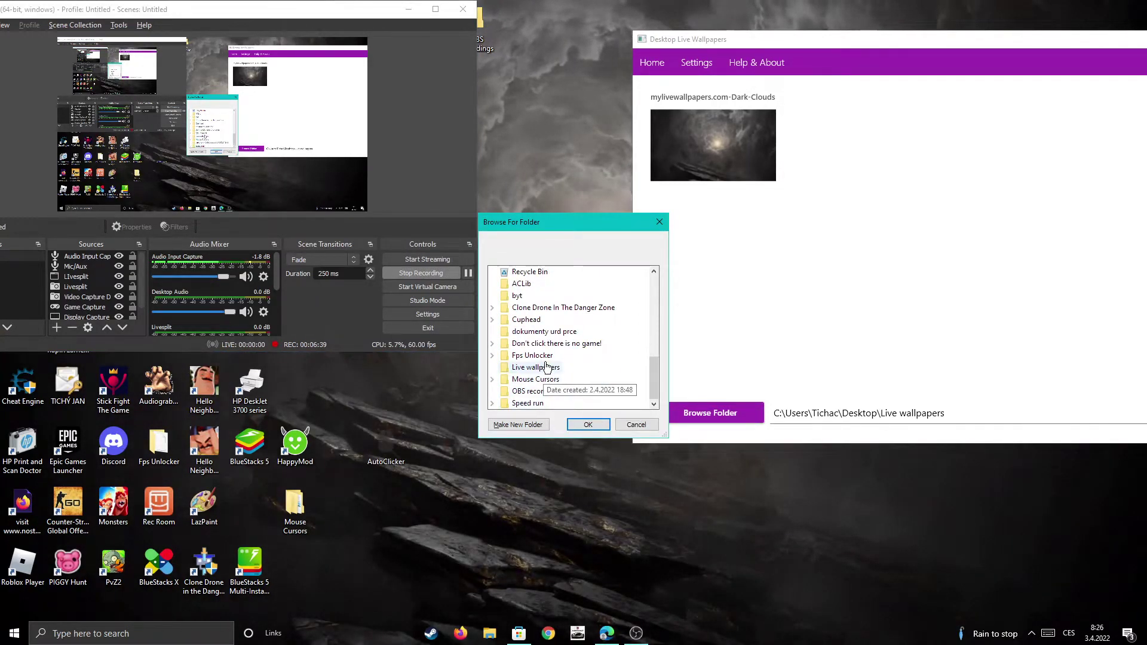
pyautogui.scroll(5, 547, 367)
pyautogui.scroll(3, 550, 373)
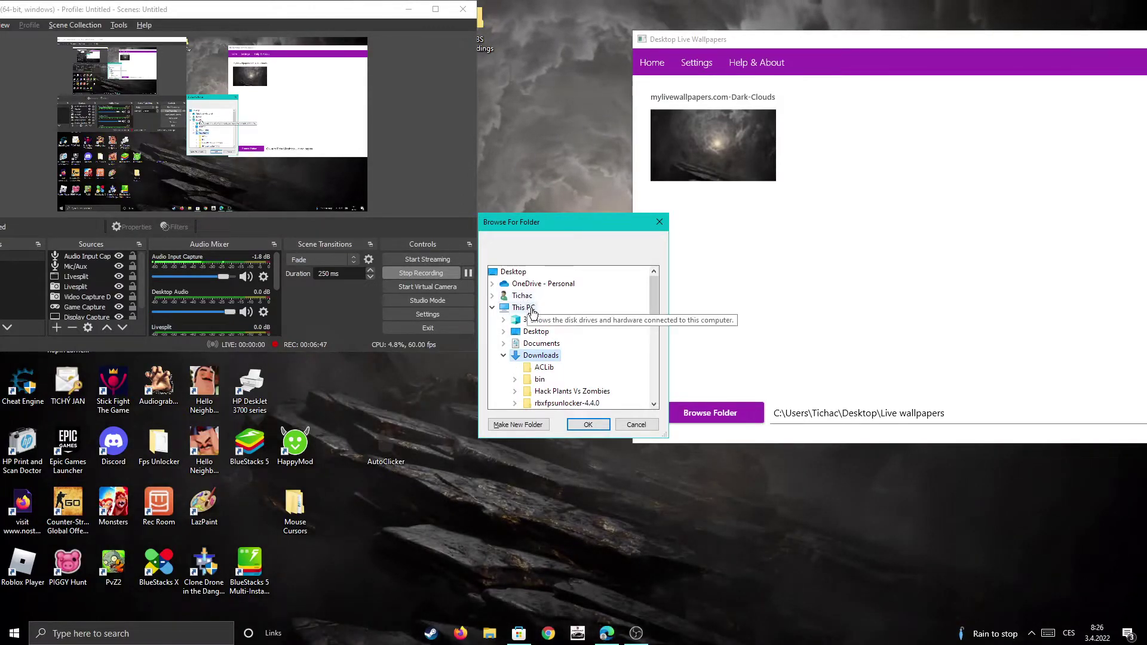
pyautogui.click(525, 300)
pyautogui.doubleClick(536, 331)
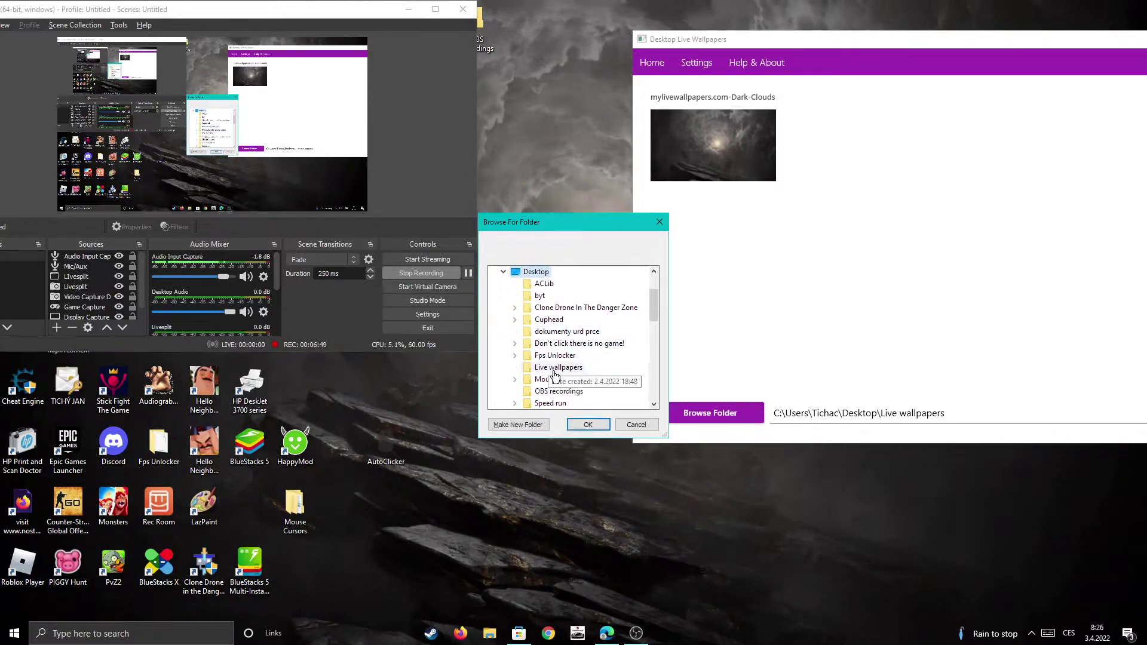
pyautogui.scroll(-5, 560, 380)
pyautogui.scroll(1, 560, 379)
pyautogui.scroll(-2, 560, 378)
pyautogui.scroll(-2, 560, 379)
pyautogui.scroll(-1, 561, 378)
pyautogui.scroll(-3, 560, 379)
pyautogui.scroll(3, 560, 377)
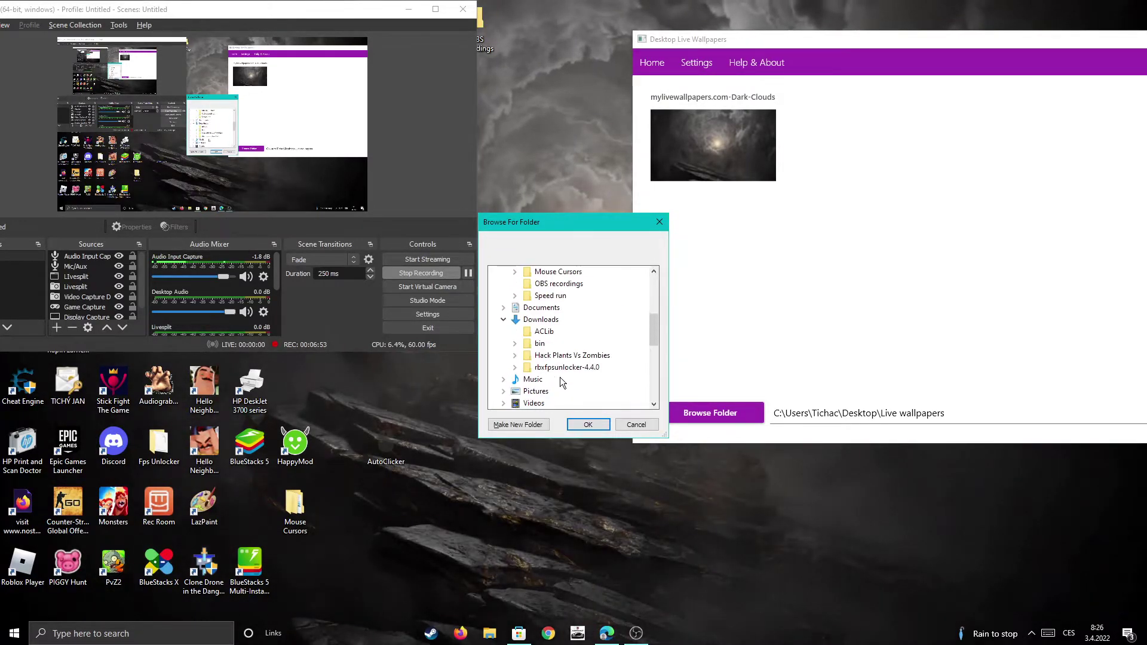
pyautogui.scroll(4, 560, 378)
pyautogui.click(484, 592)
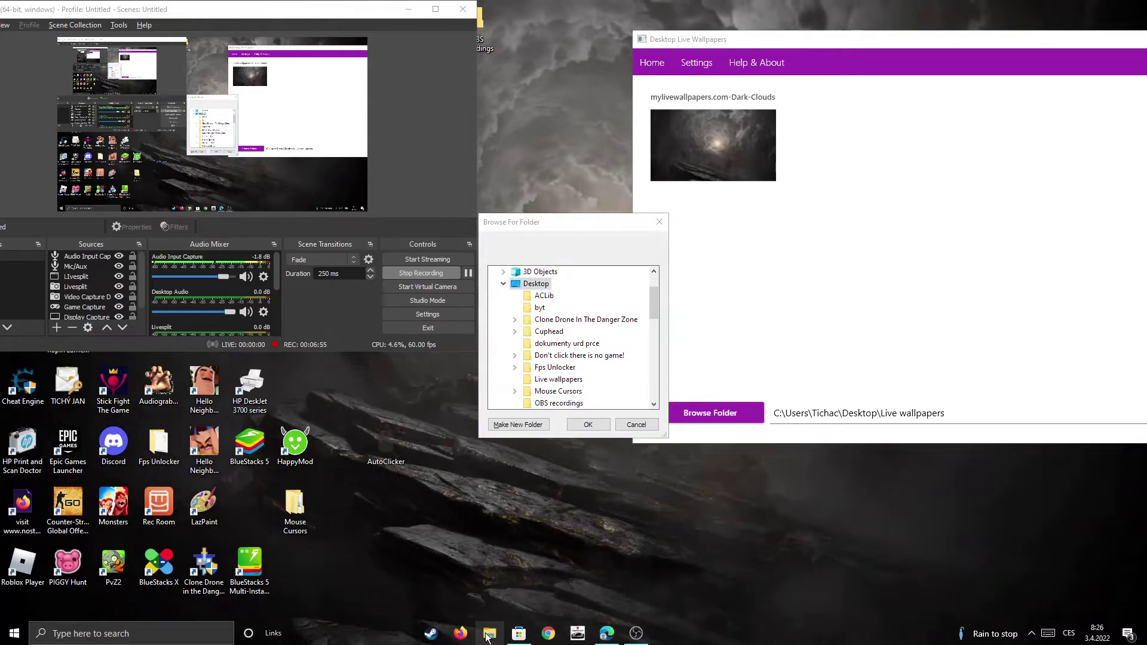
# Show the Downloads folder with the Forest-Maze files in a File Explorer window at the top-left
pyautogui.press('super+e')
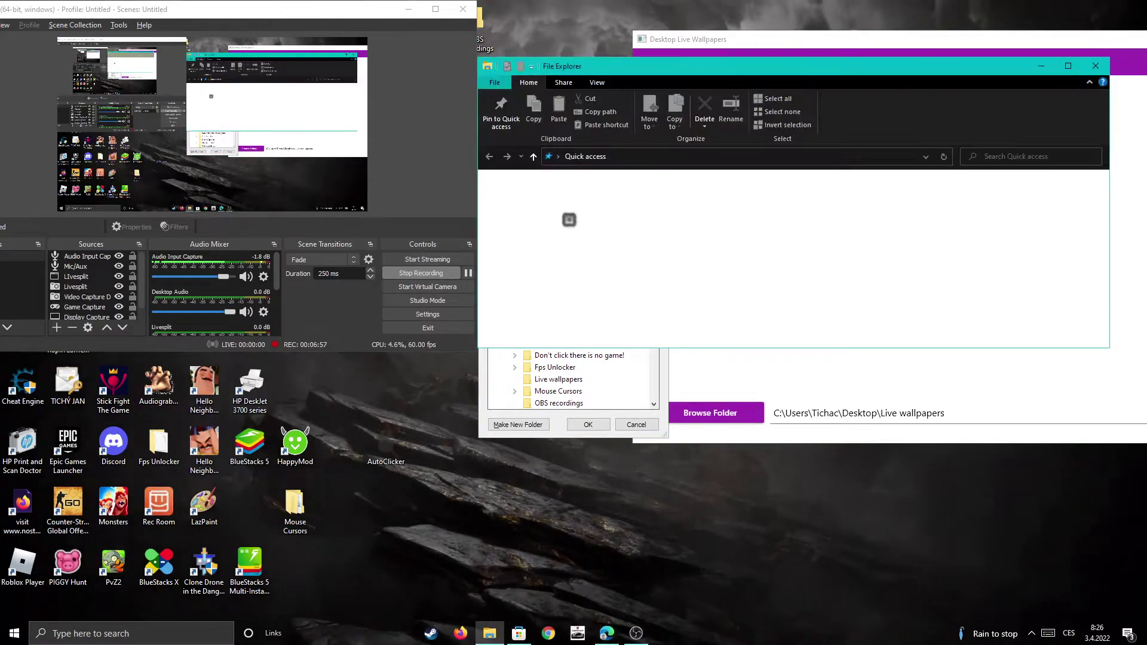
pyautogui.moveTo(783, 71); pyautogui.dragTo(302, 21)
pyautogui.click(45, 180)
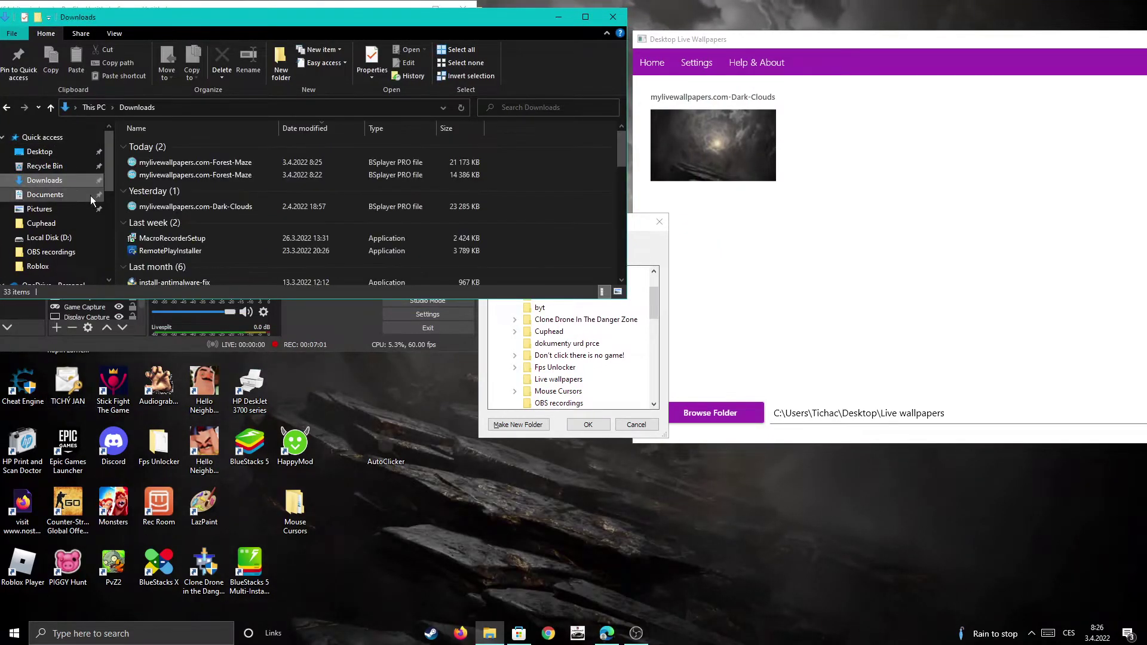
pyautogui.moveTo(218, 165)
pyautogui.mouseDown()
pyautogui.moveTo(622, 332)
pyautogui.moveTo(655, 306)
pyautogui.moveTo(515, 310)
pyautogui.moveTo(287, 210)
pyautogui.mouseUp()
# Resize the Downloads window and move the folder picker aside
pyautogui.moveTo(490, 24); pyautogui.dragTo(313, 3)
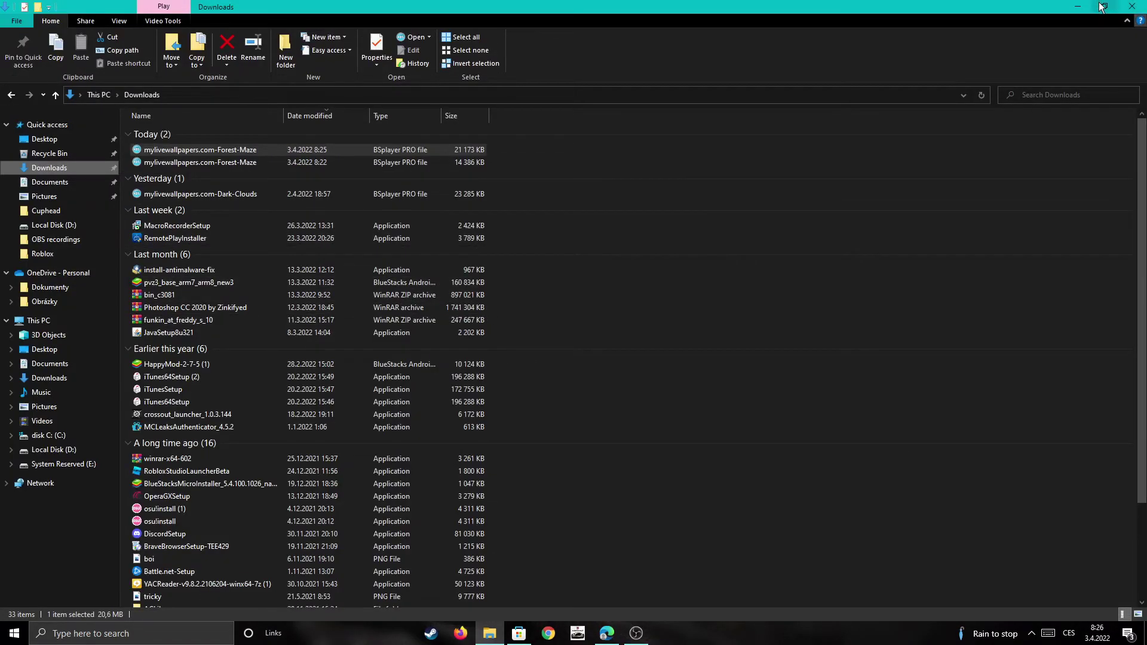
pyautogui.click(1102, 7)
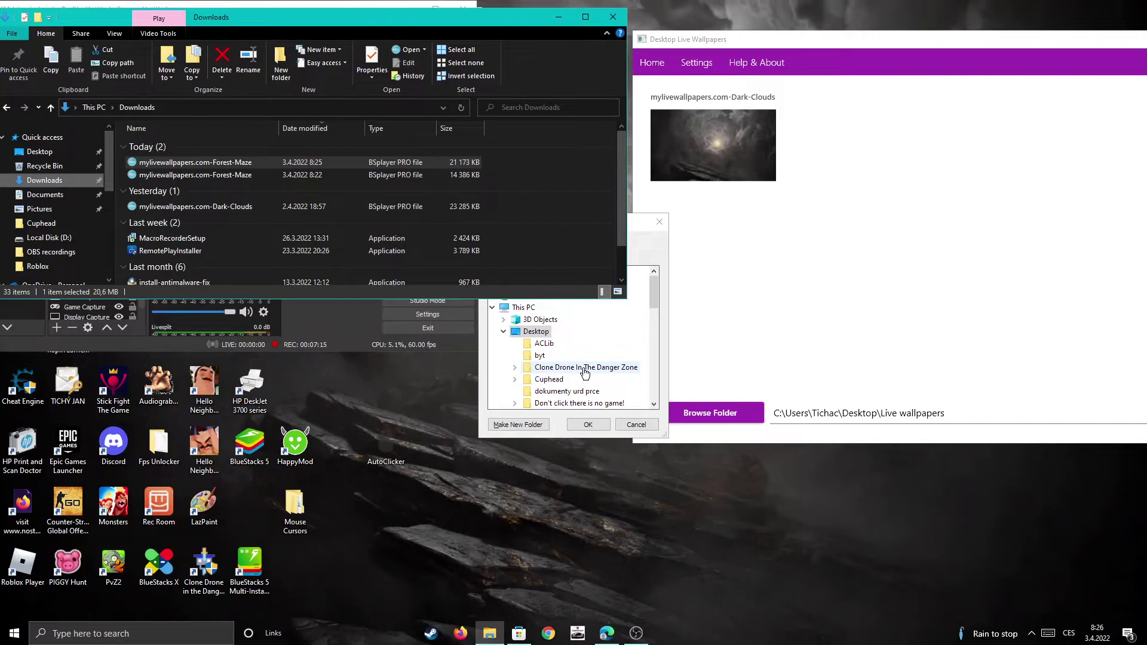
pyautogui.moveTo(640, 223); pyautogui.dragTo(773, 260)
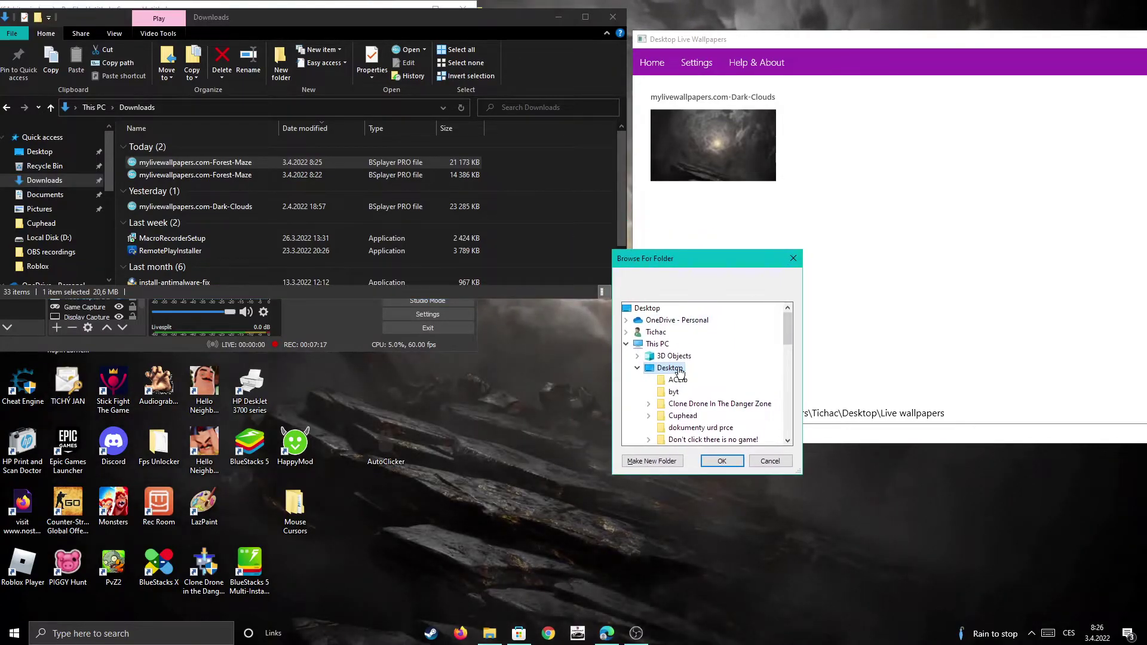
# Browse the picker tree through disk C, Videos and Pictures, then select Downloads
pyautogui.scroll(-3, 681, 376)
pyautogui.scroll(-2, 692, 435)
pyautogui.scroll(-2, 692, 434)
pyautogui.scroll(1, 689, 418)
pyautogui.scroll(-2, 693, 415)
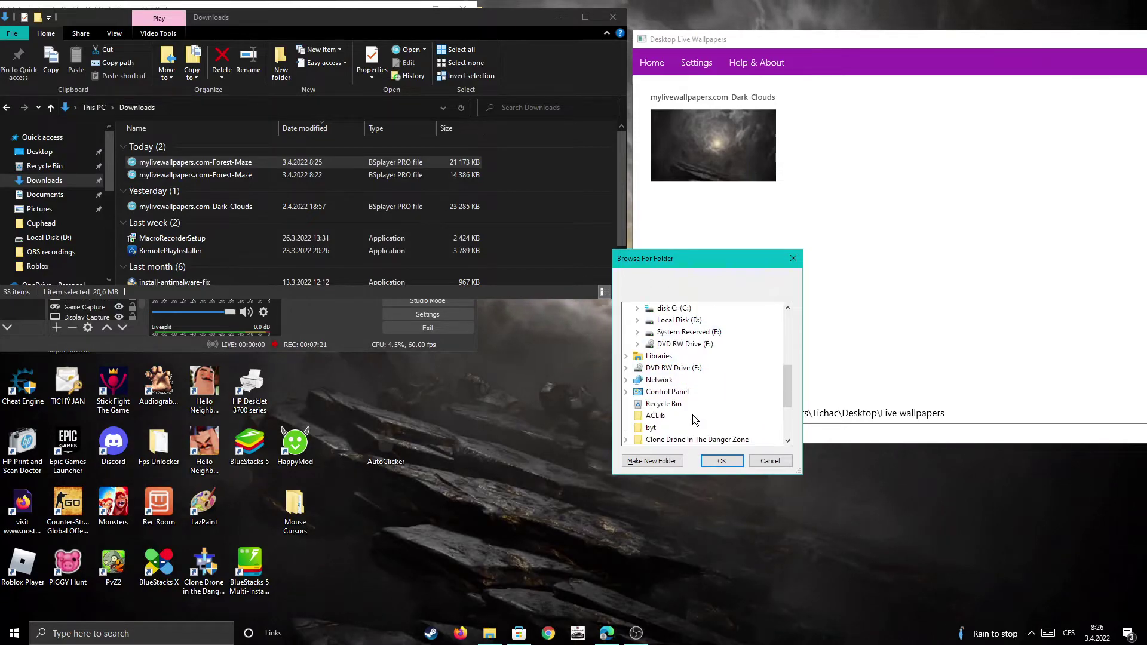
pyautogui.scroll(-3, 693, 416)
pyautogui.scroll(2, 693, 418)
pyautogui.scroll(2, 694, 420)
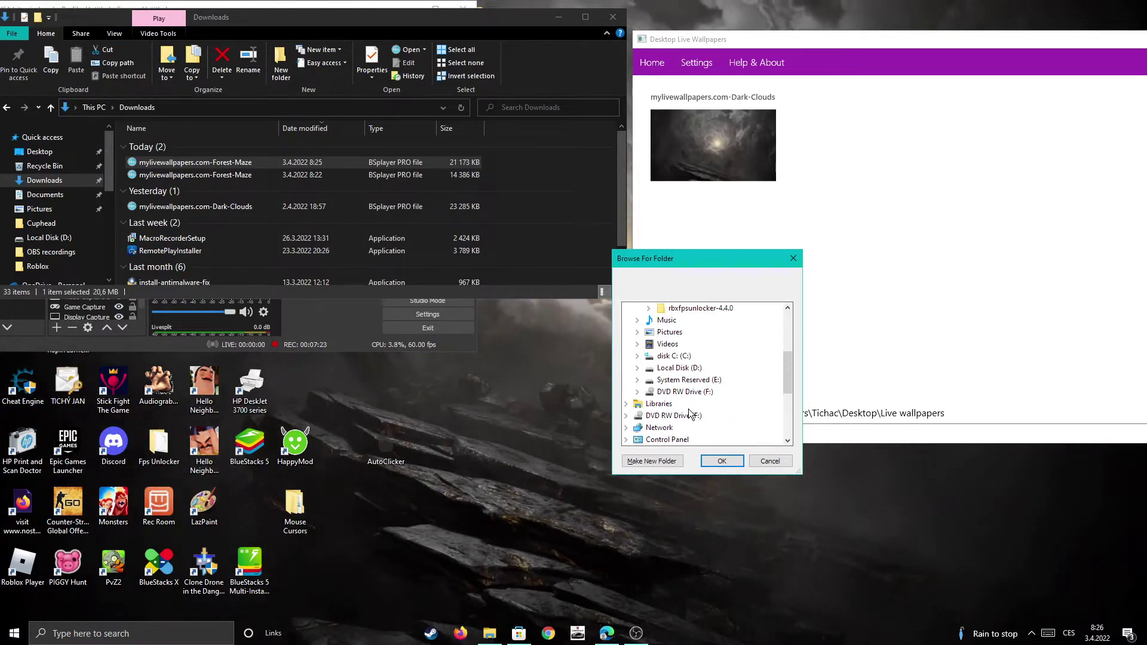
pyautogui.doubleClick(673, 356)
pyautogui.scroll(-2, 688, 382)
pyautogui.scroll(-2, 688, 397)
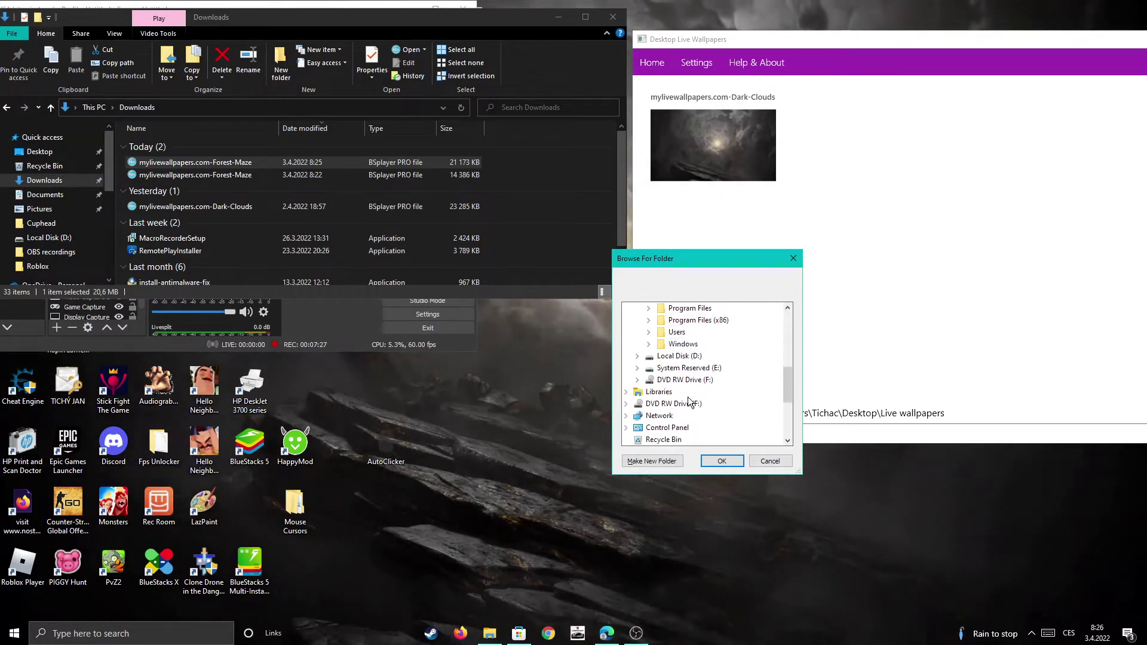
pyautogui.scroll(-3, 702, 414)
pyautogui.scroll(5, 702, 415)
pyautogui.scroll(2, 702, 415)
pyautogui.press('Left')
pyautogui.press('Up')
pyautogui.press('Right')
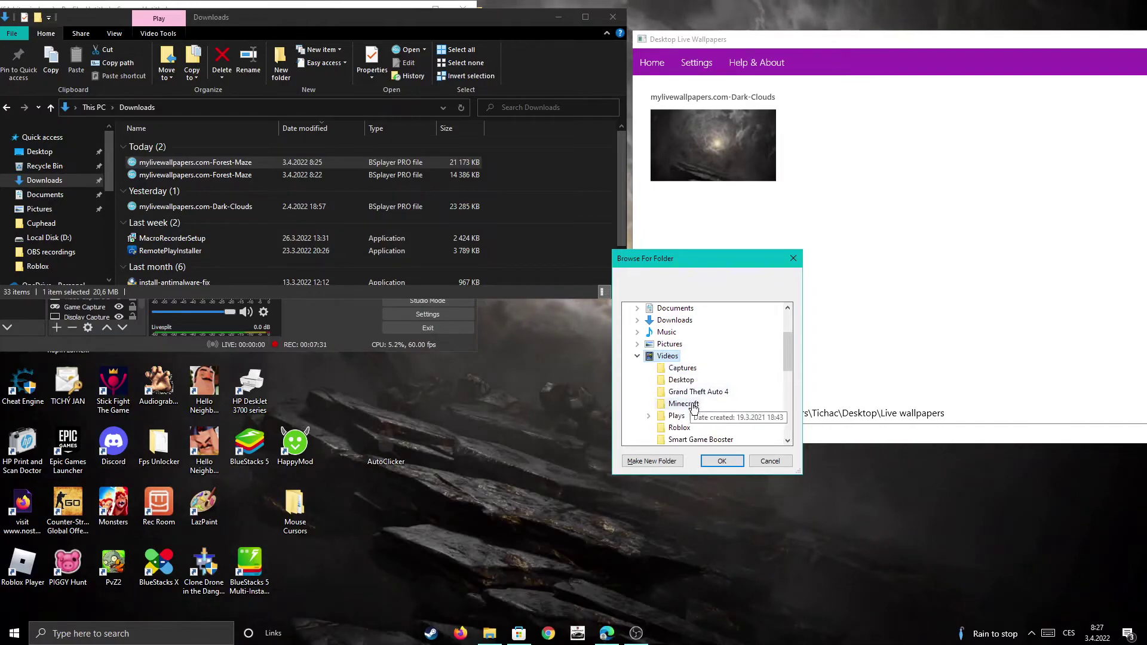
pyautogui.scroll(-1, 693, 409)
pyautogui.scroll(1, 690, 412)
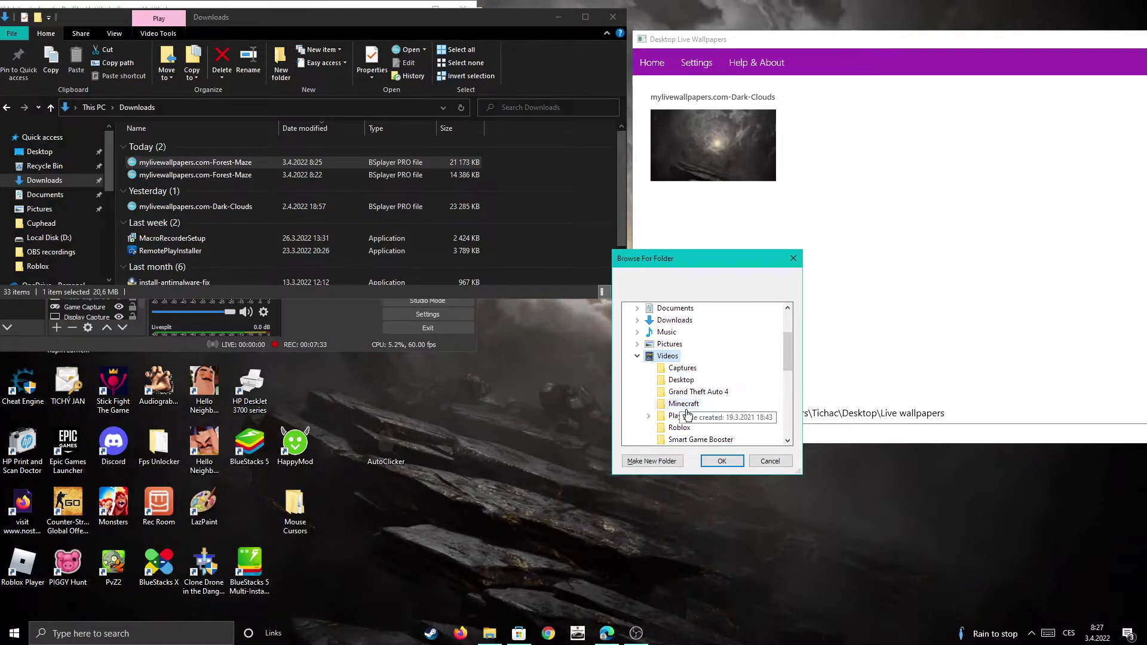
pyautogui.click(667, 345)
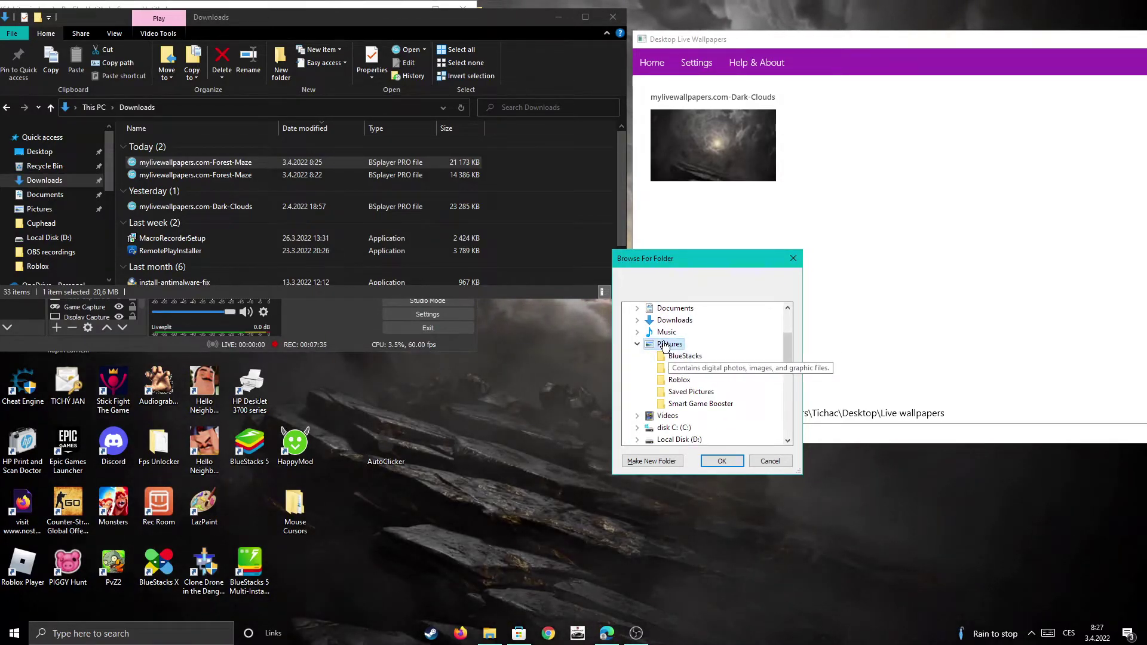
pyautogui.click(674, 320)
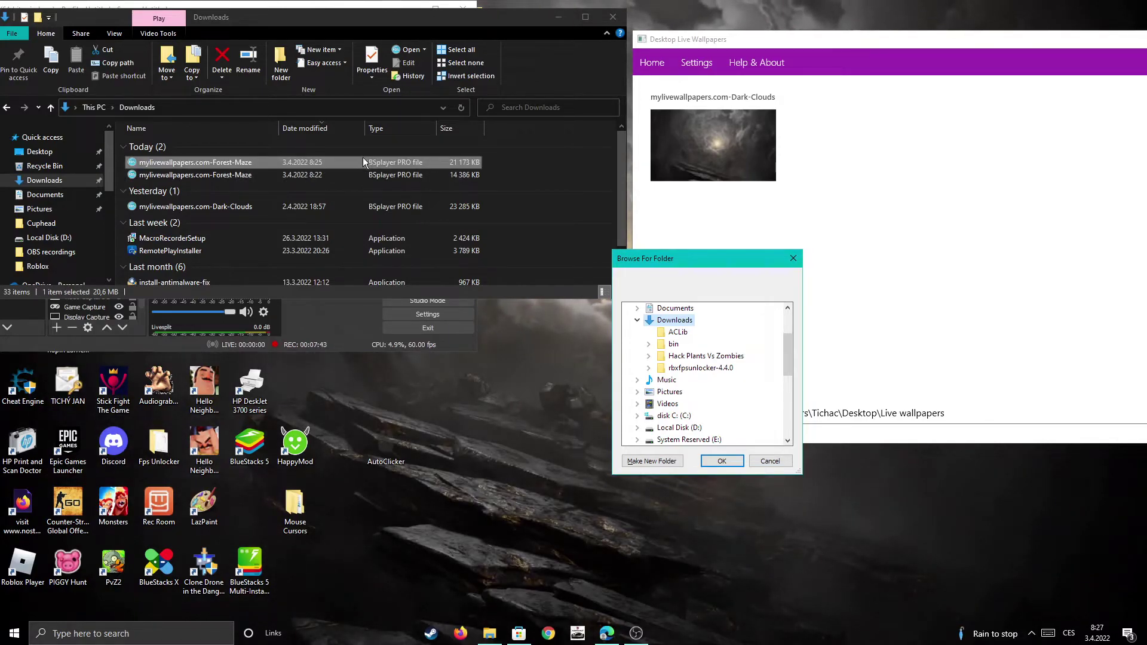
# Drag the Forest-Maze file into Downloads and skip copying it onto itself
pyautogui.moveTo(322, 163); pyautogui.dragTo(801, 287)
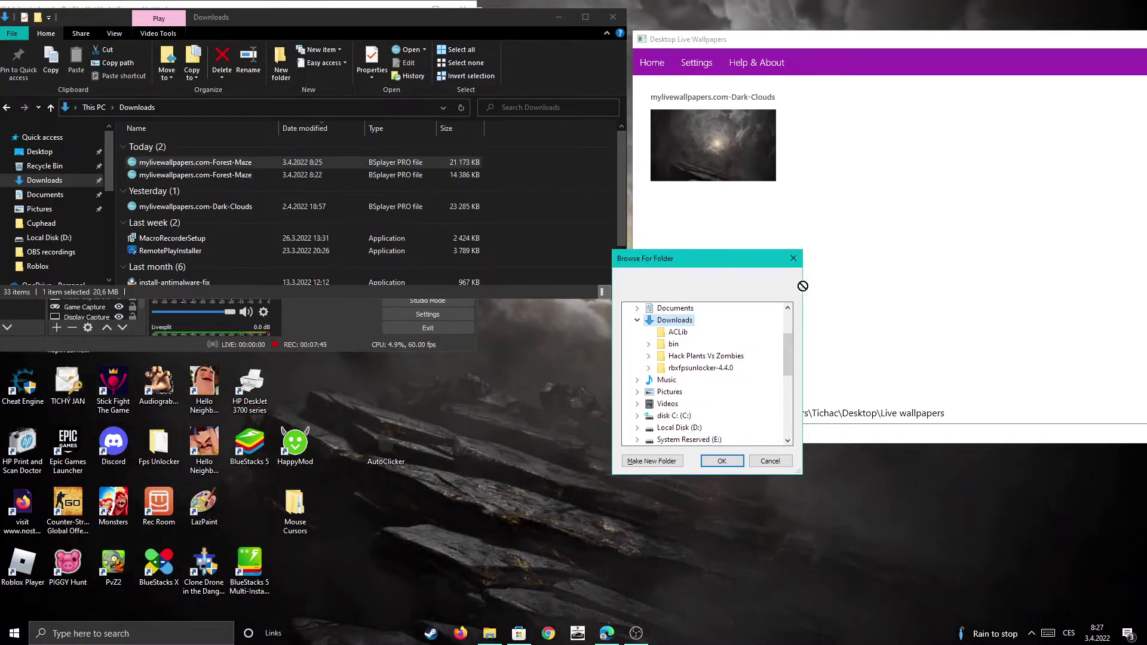
pyautogui.moveTo(777, 325); pyautogui.dragTo(776, 326)
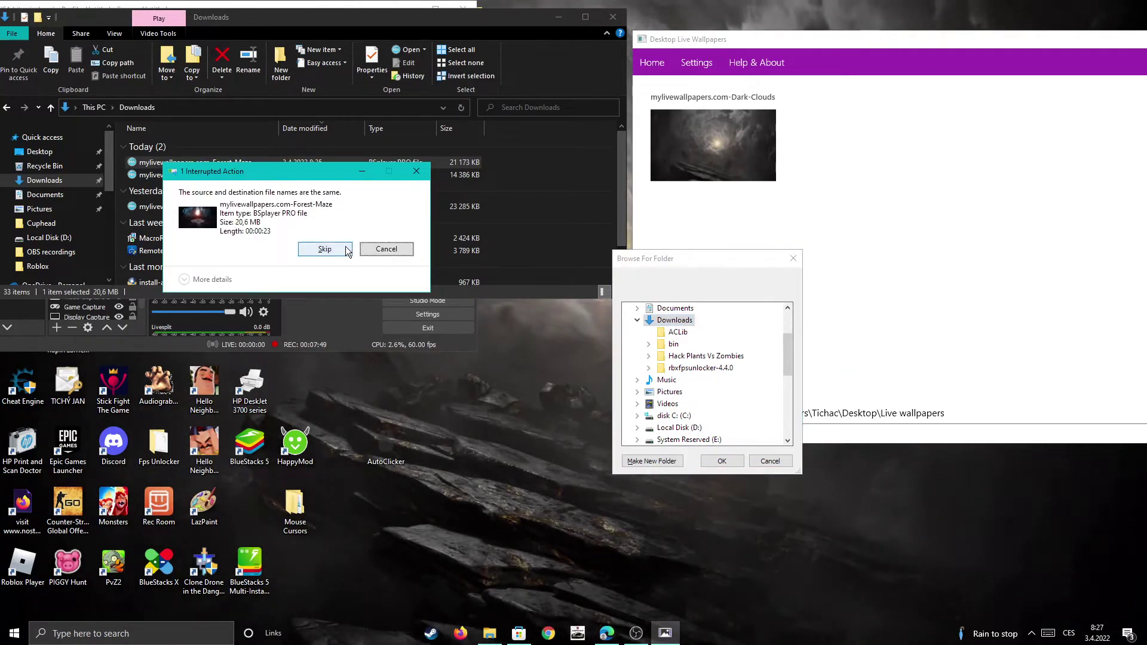
pyautogui.click(345, 249)
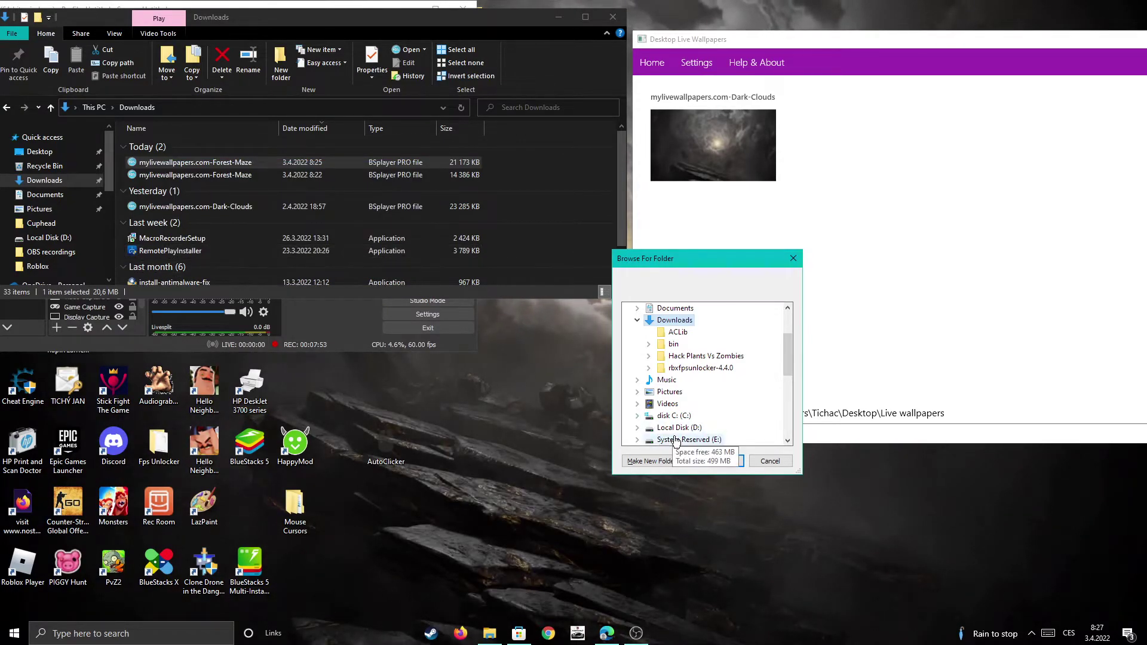
pyautogui.scroll(2, 690, 418)
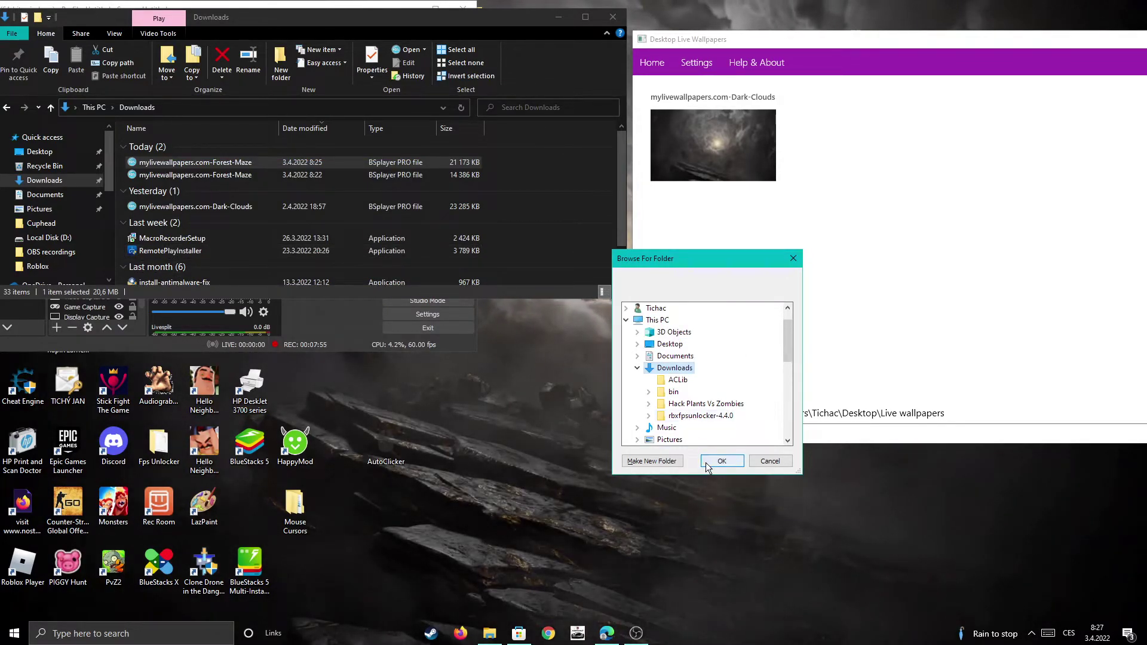
pyautogui.scroll(-1, 695, 436)
pyautogui.scroll(1, 693, 433)
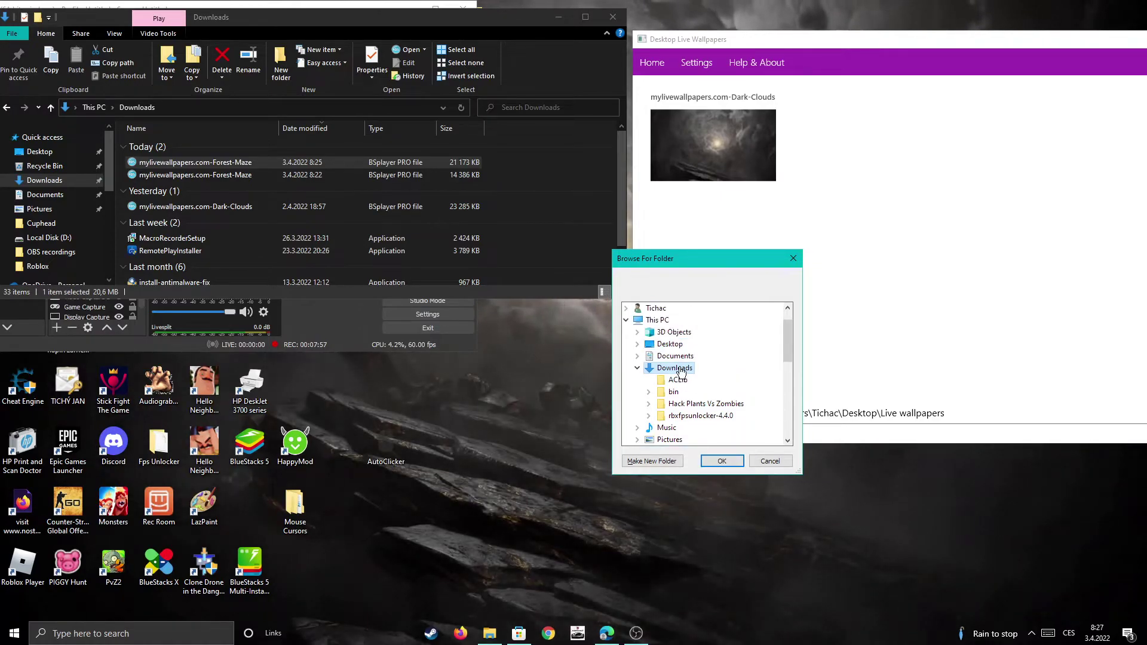
# Confirm Downloads as the wallpaper folder and dismiss the WMV-only note
pyautogui.click(722, 462)
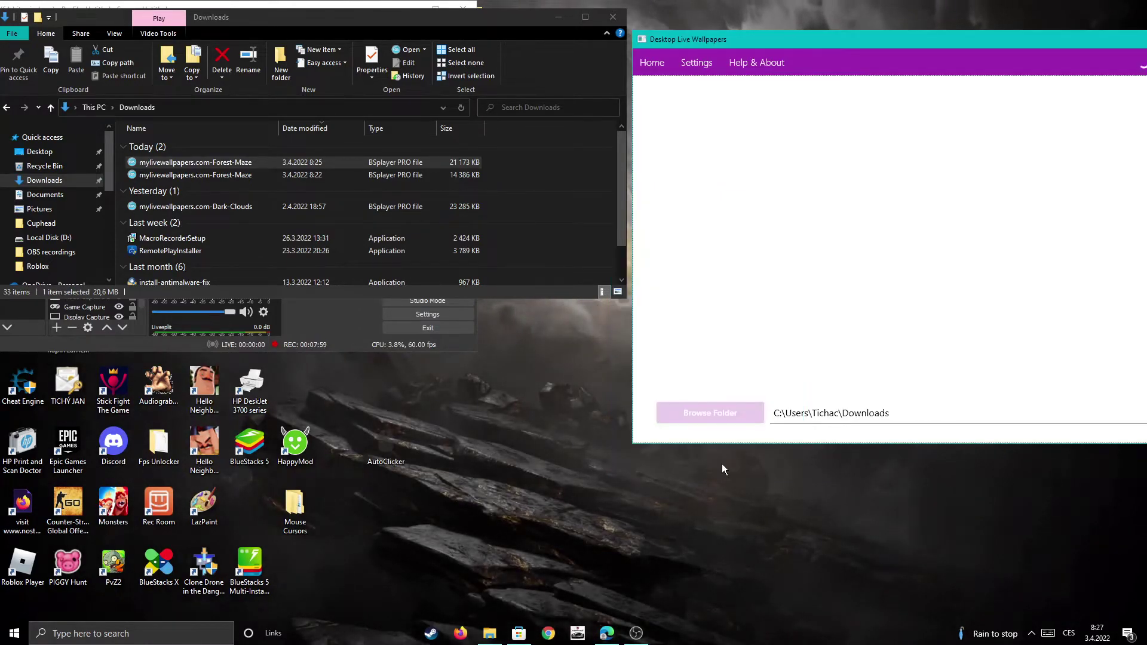
pyautogui.moveTo(884, 37); pyautogui.dragTo(592, 46)
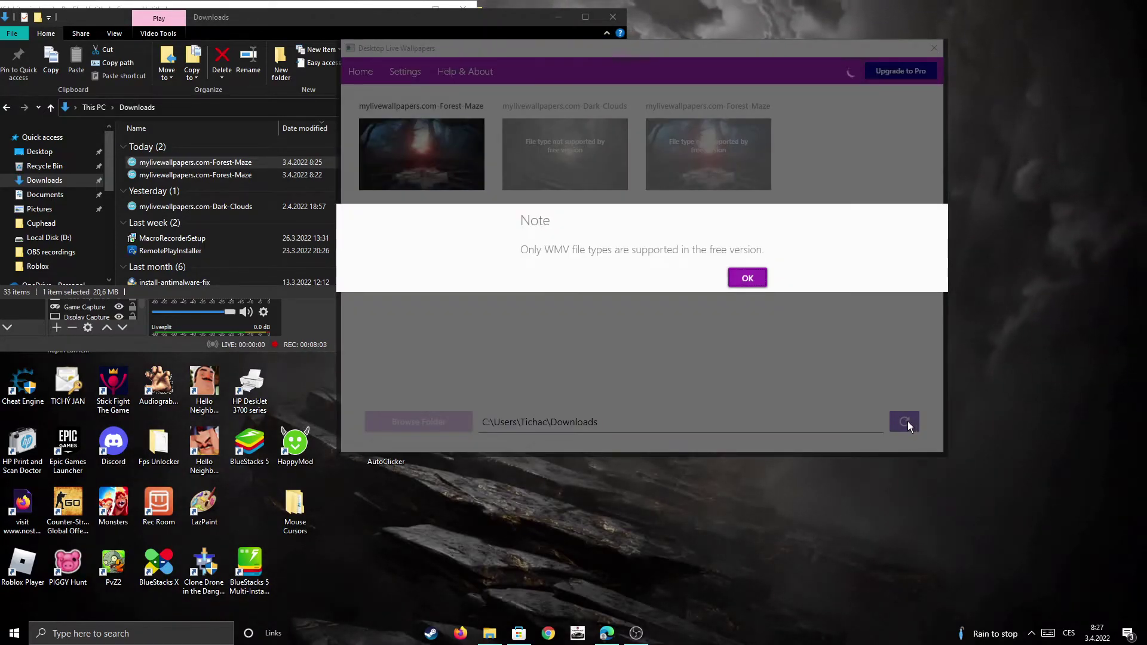
pyautogui.click(739, 281)
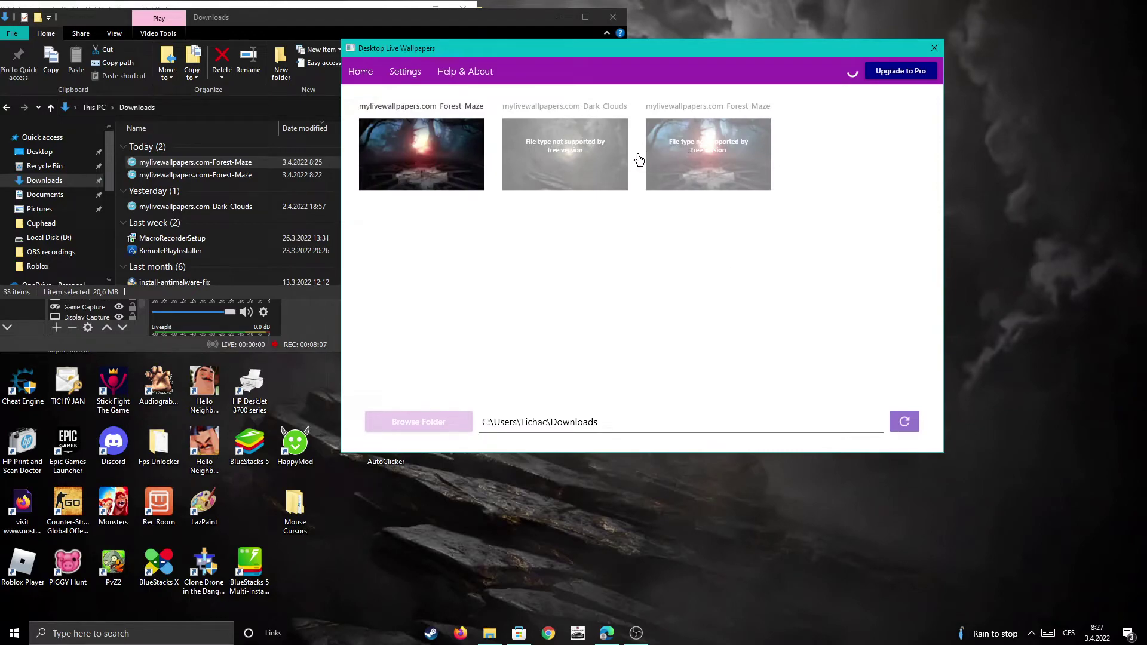
# Drag the 8:22 Forest-Maze file into Downloads, skipping the self-move, with Browse Folder reopened
pyautogui.moveTo(228, 178)
pyautogui.mouseDown()
pyautogui.moveTo(367, 203)
pyautogui.moveTo(578, 411)
pyautogui.mouseUp()
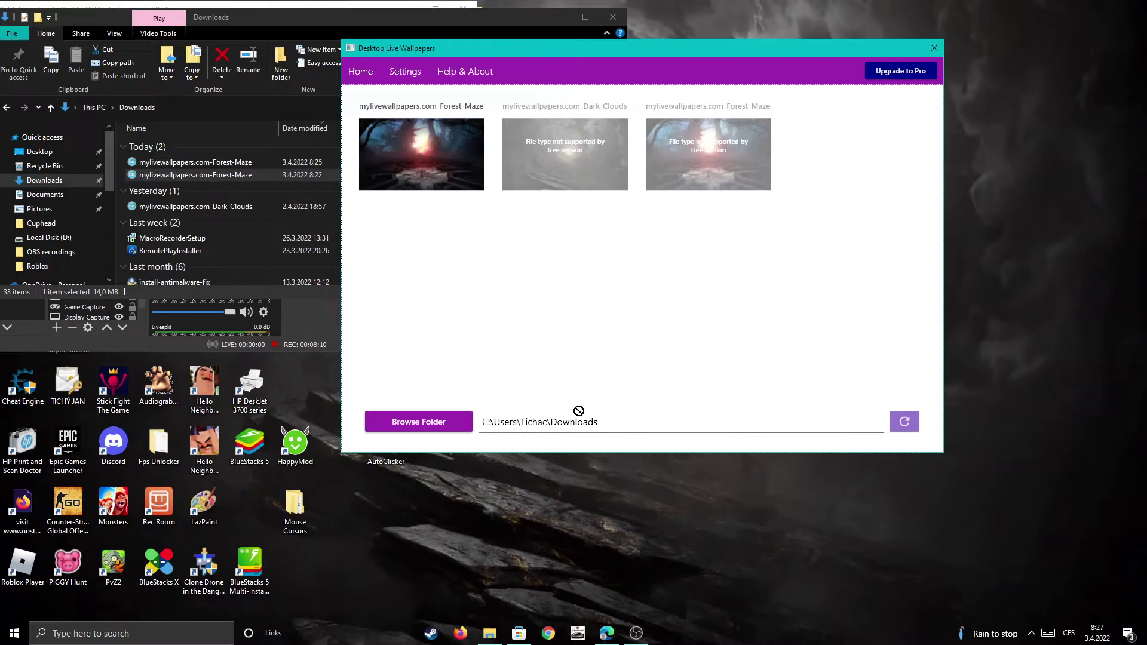
pyautogui.click(418, 423)
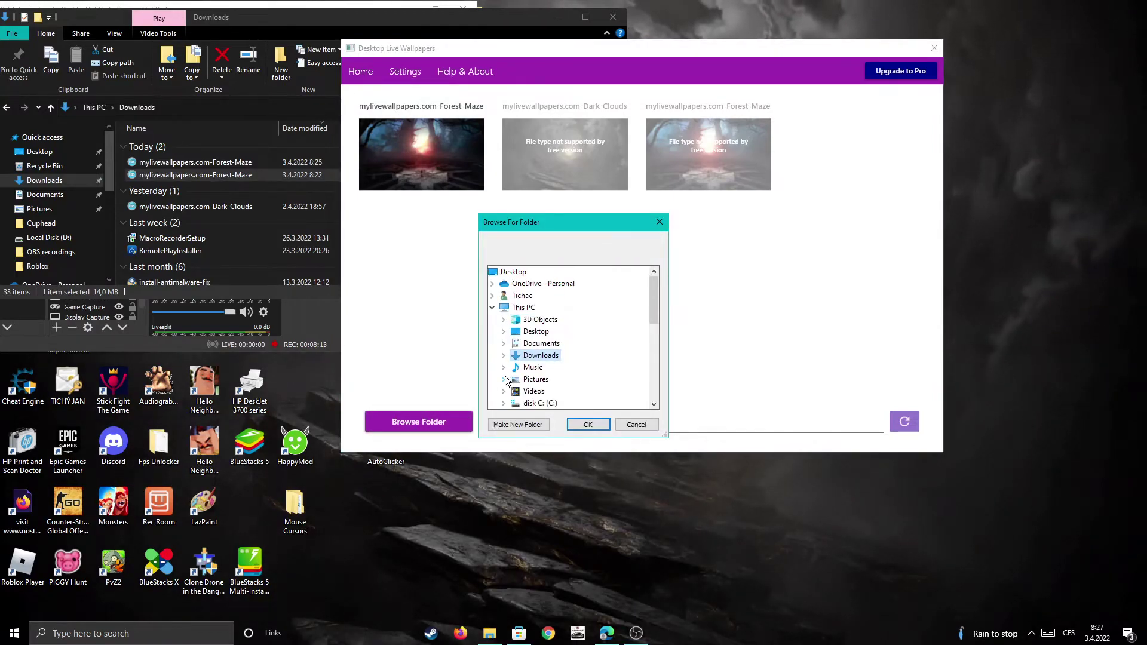
pyautogui.moveTo(197, 175); pyautogui.dragTo(541, 357)
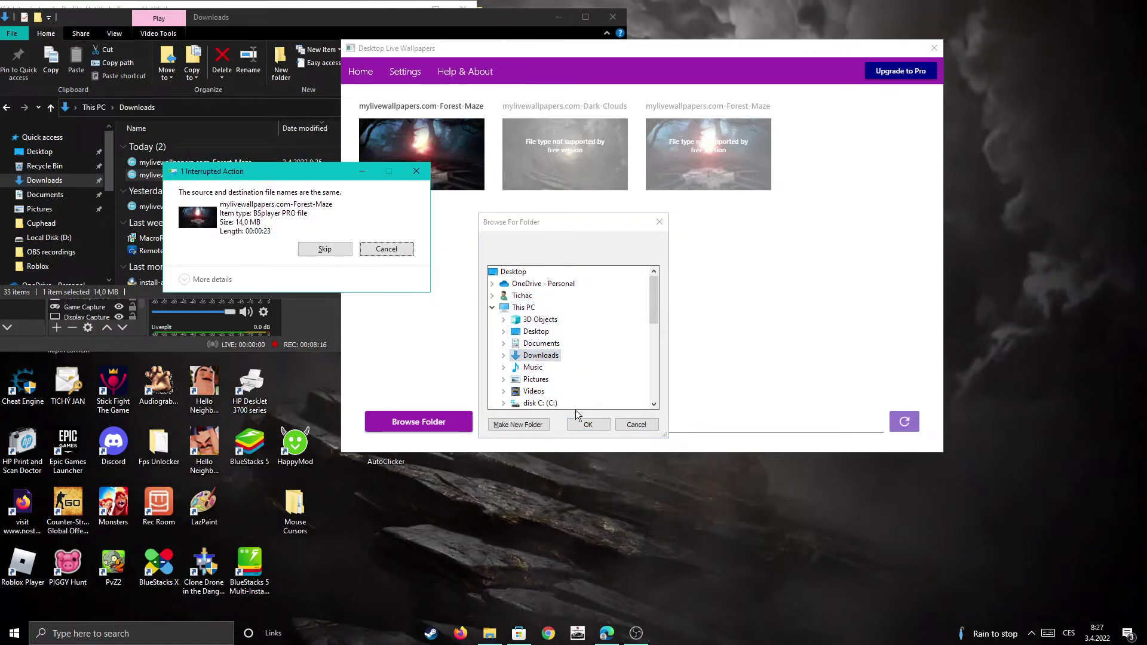
pyautogui.click(332, 246)
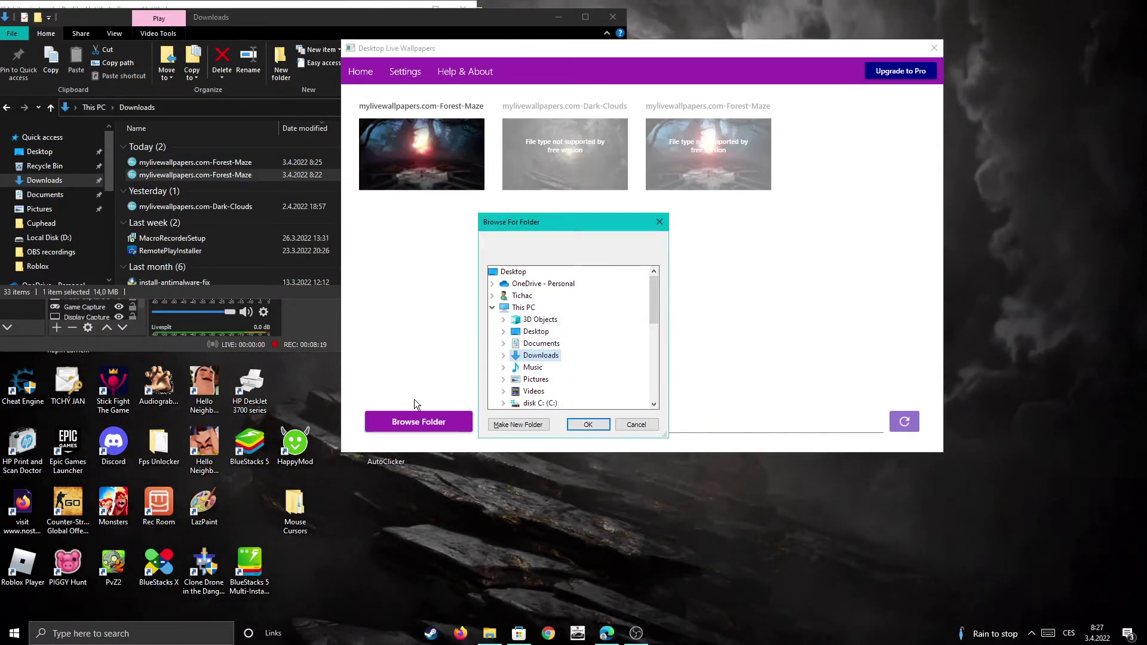
# Confirm Downloads, refresh the wallpaper library, and dismiss the WMV-only notes
pyautogui.click(588, 425)
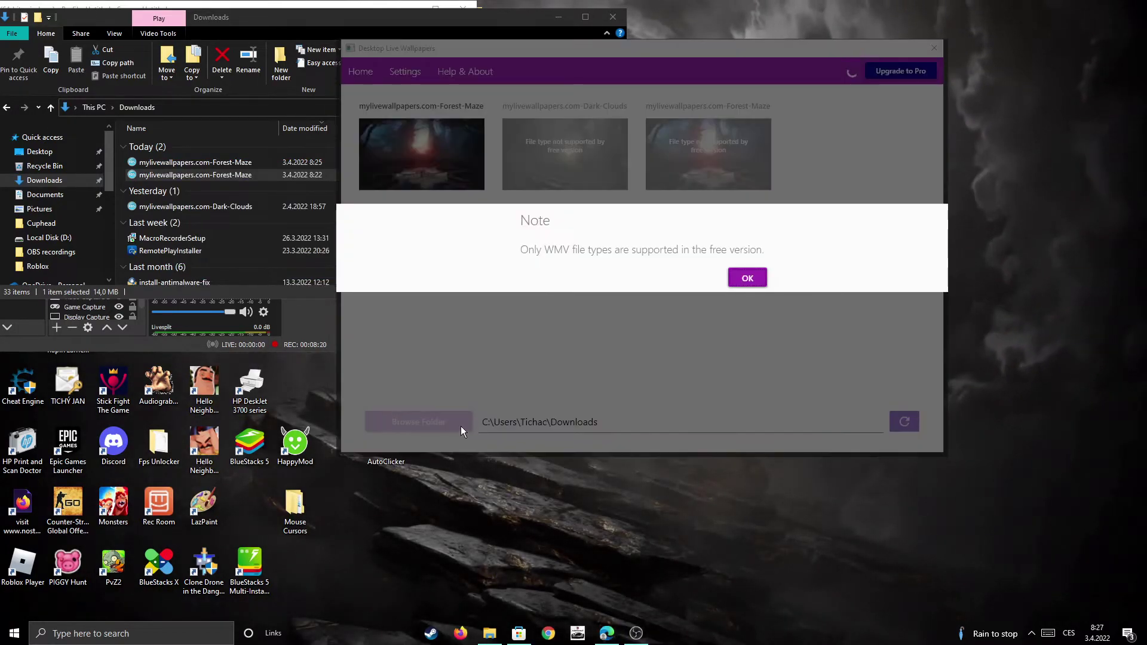
pyautogui.click(760, 288)
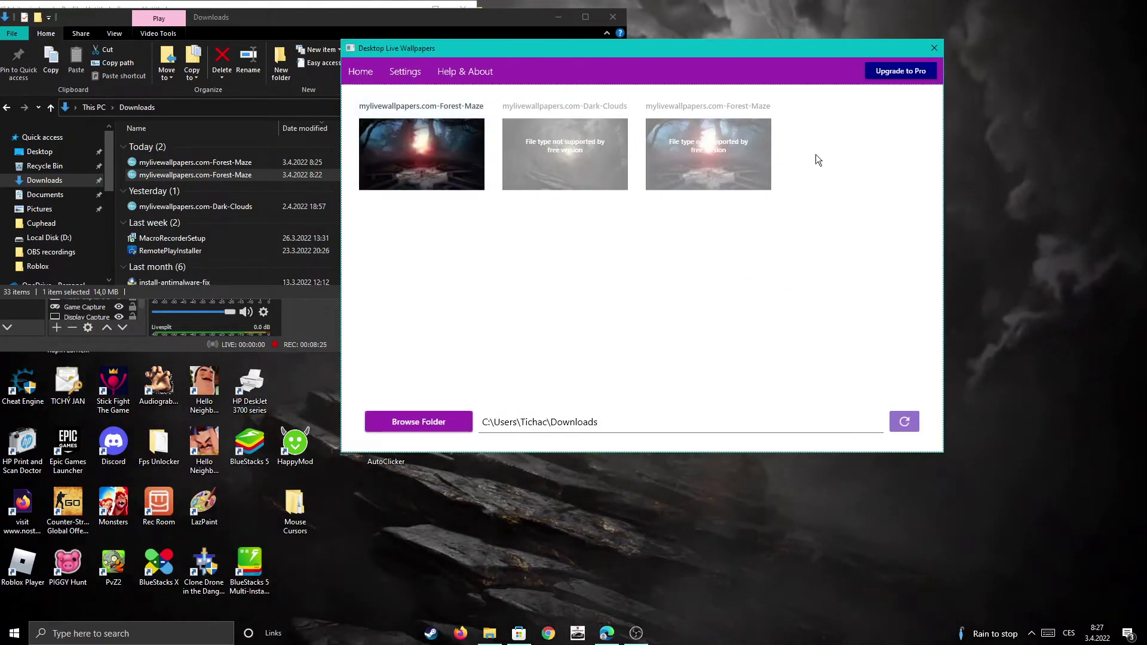
pyautogui.click(905, 421)
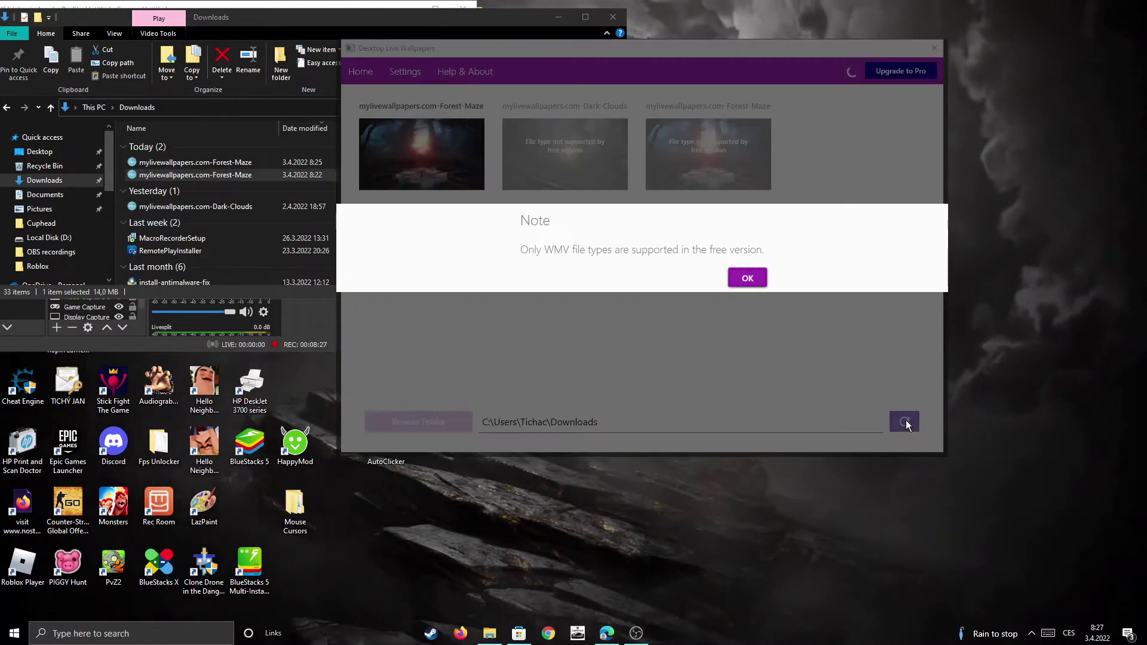
pyautogui.click(744, 278)
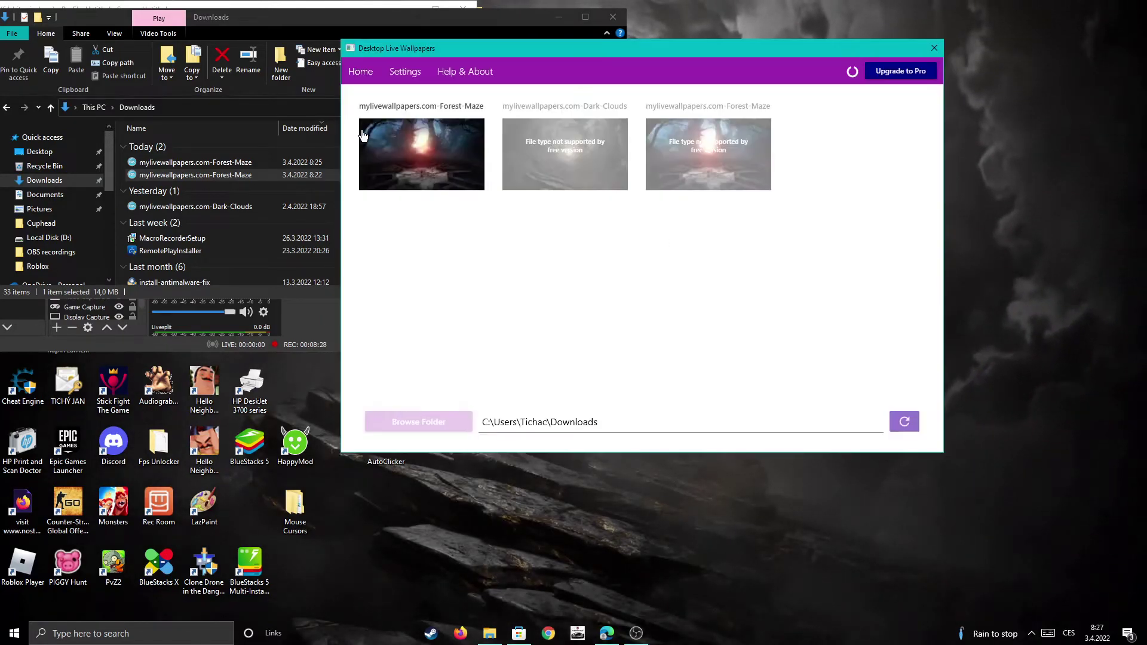
# Apply the first Forest-Maze thumbnail as wallpaper, minimize Downloads and OBS, and close the app
pyautogui.click(429, 157)
pyautogui.moveTo(729, 53)
pyautogui.mouseDown()
pyautogui.moveTo(663, 483)
pyautogui.moveTo(772, 281)
pyautogui.moveTo(929, 386)
pyautogui.mouseUp()
pyautogui.click(560, 18)
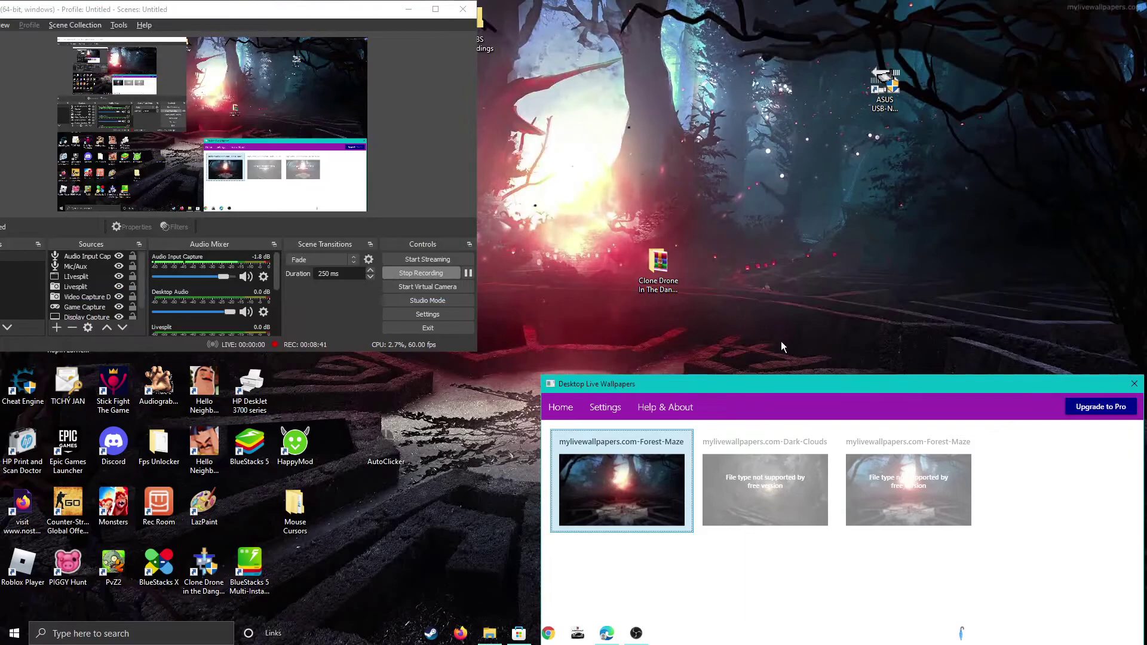
pyautogui.click(409, 9)
pyautogui.moveTo(1122, 385); pyautogui.dragTo(837, 349)
pyautogui.click(848, 349)
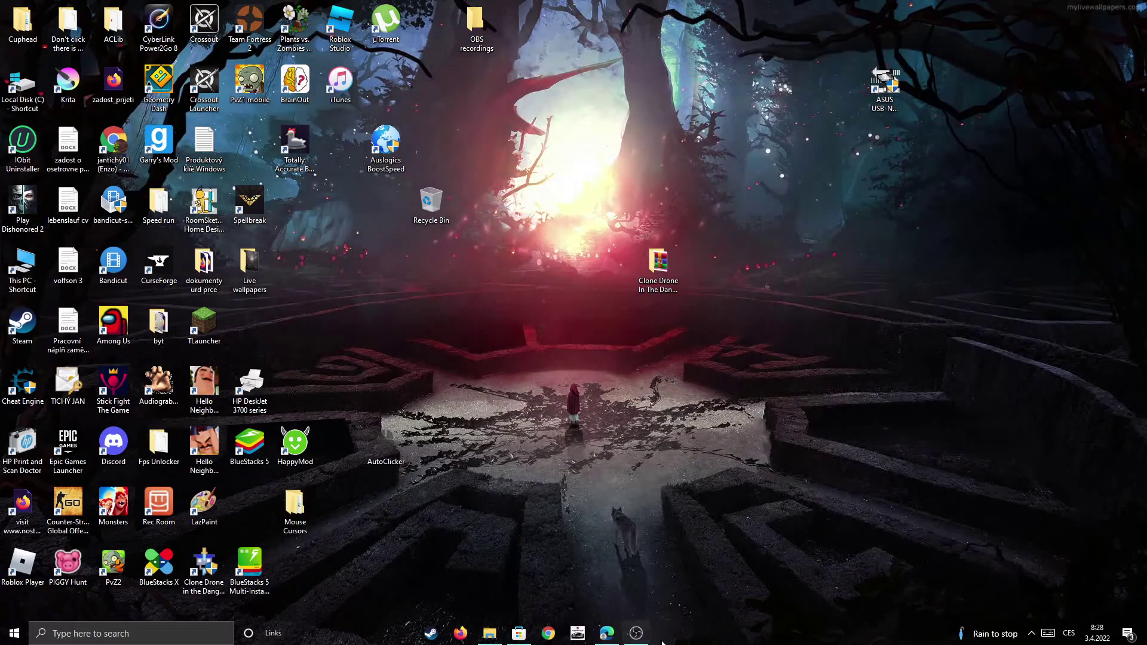
# Open the Live wallpapers folder beside Downloads and select the newer 8:25 Forest-Maze file
pyautogui.doubleClick(257, 276)
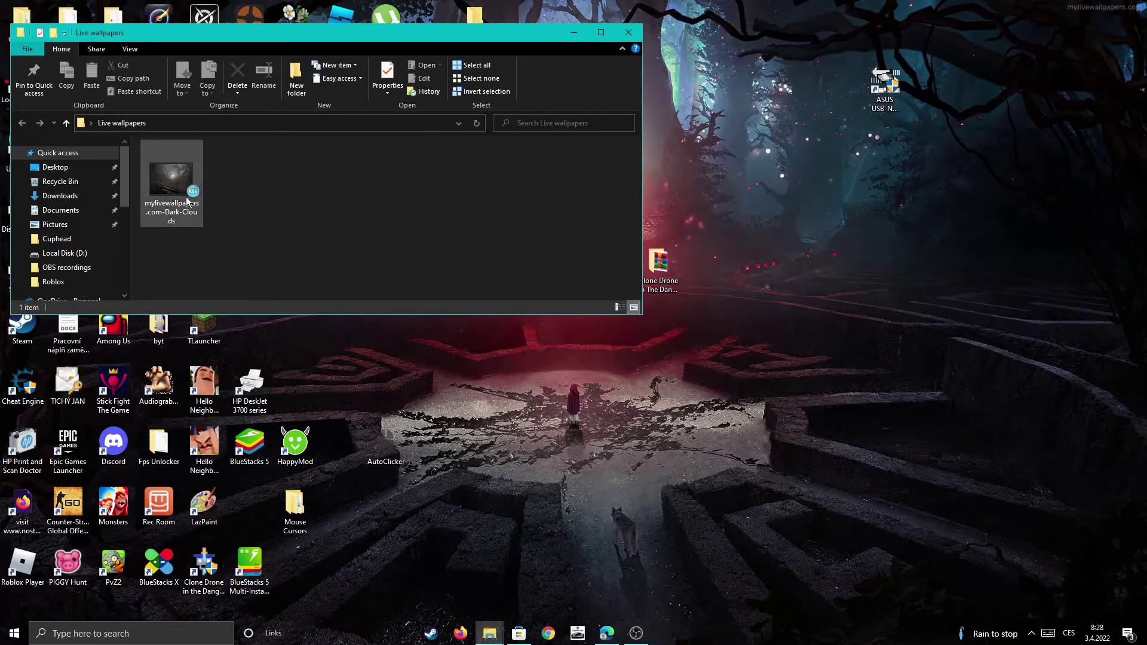
pyautogui.click(502, 633)
pyautogui.click(418, 583)
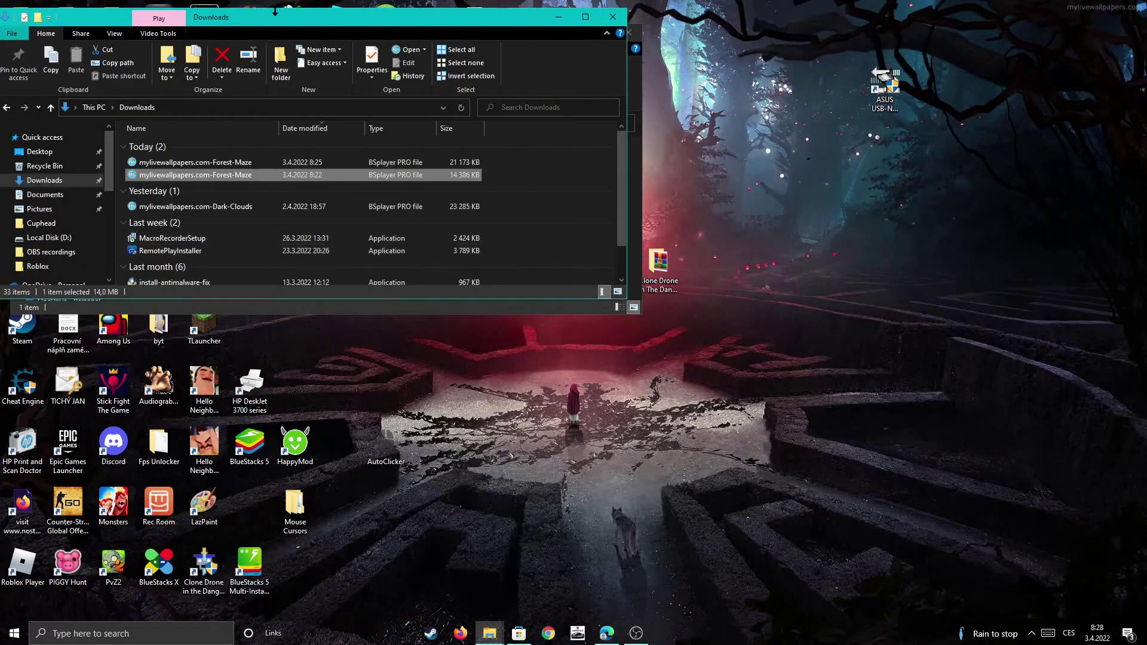
pyautogui.moveTo(285, 11); pyautogui.dragTo(898, 41)
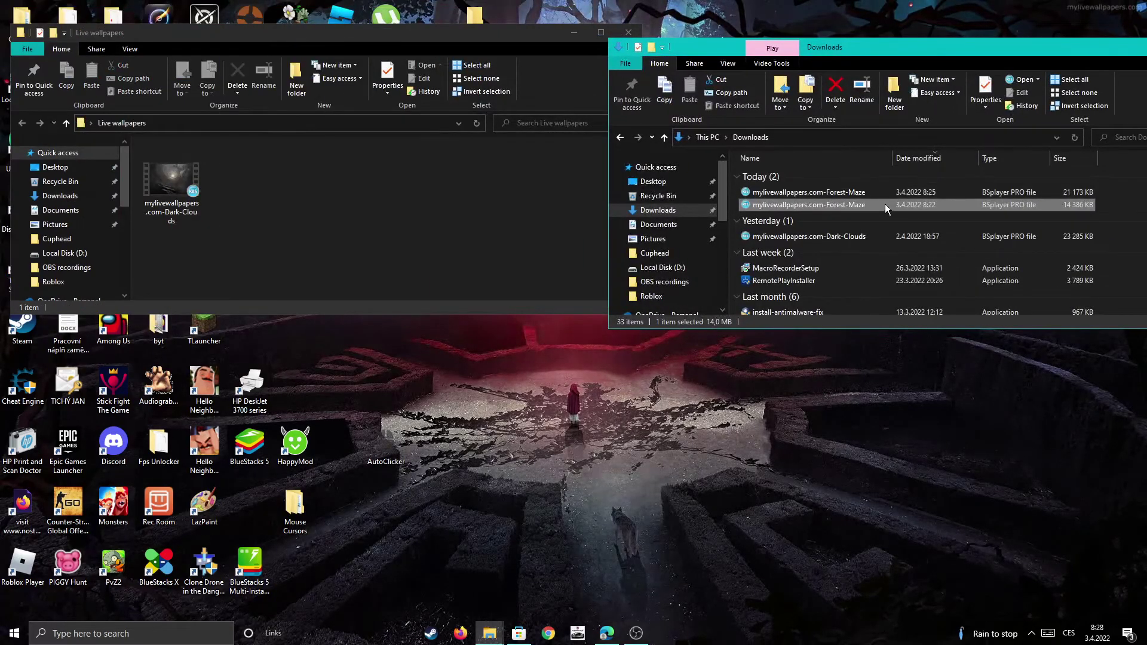
pyautogui.click(884, 195)
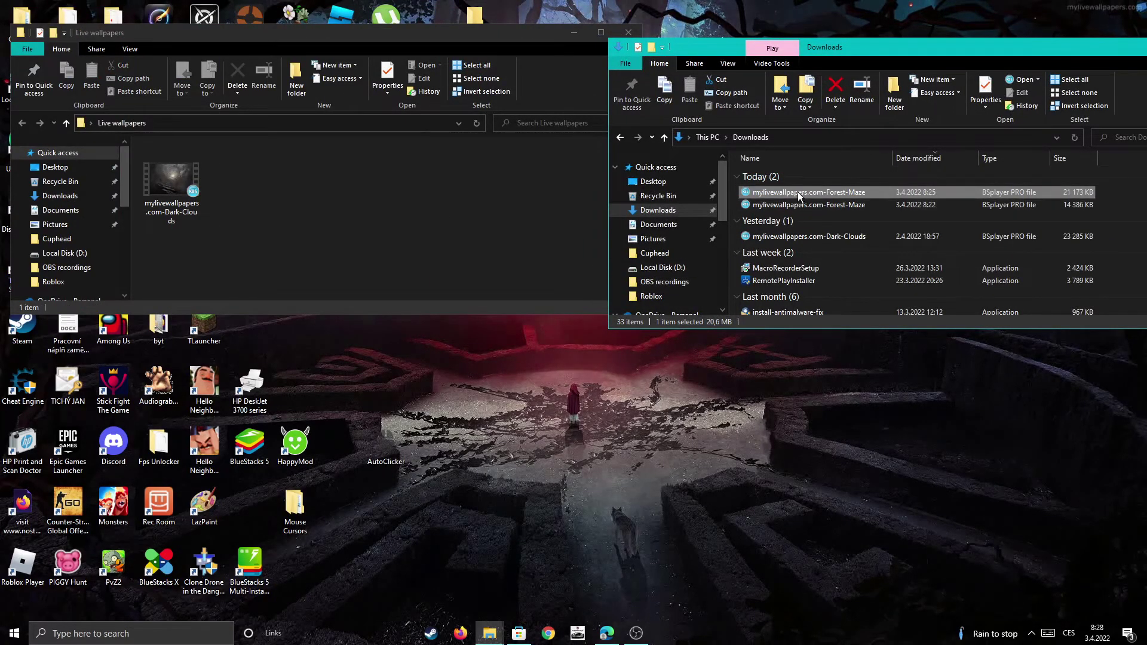
pyautogui.click(499, 187)
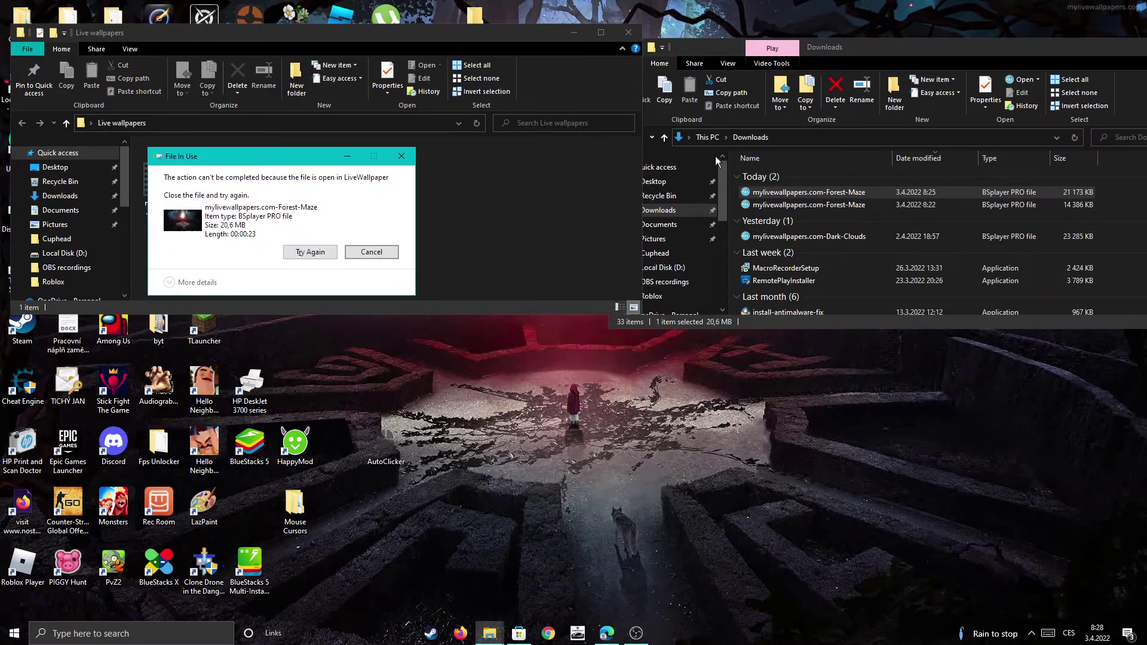
pyautogui.rightClick(818, 193)
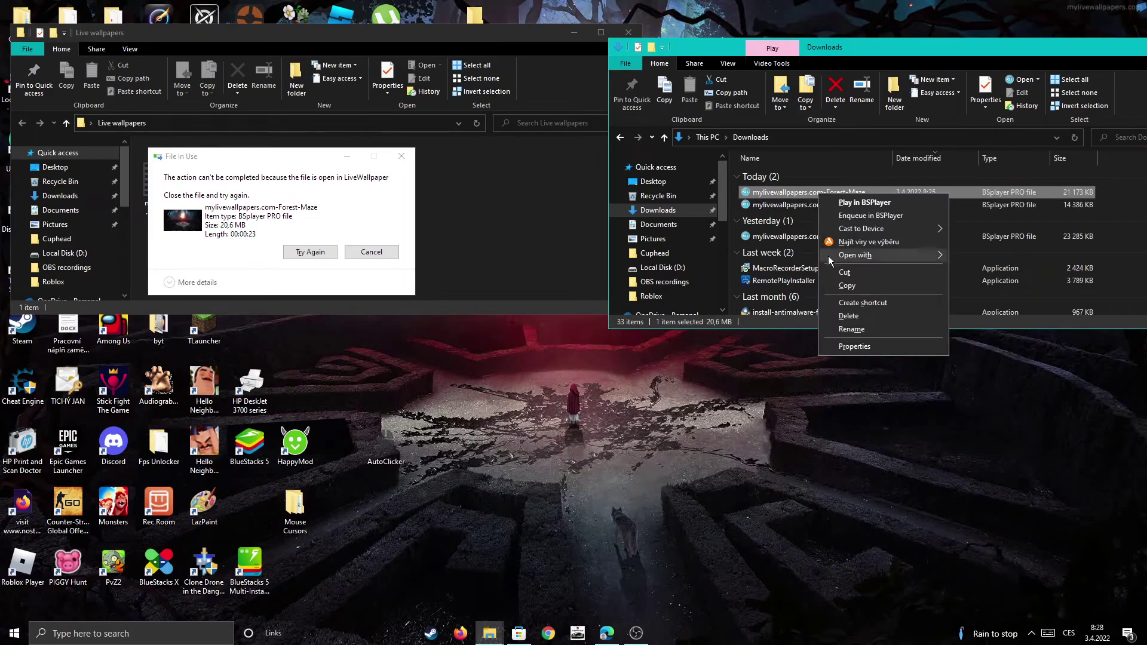
pyautogui.click(540, 239)
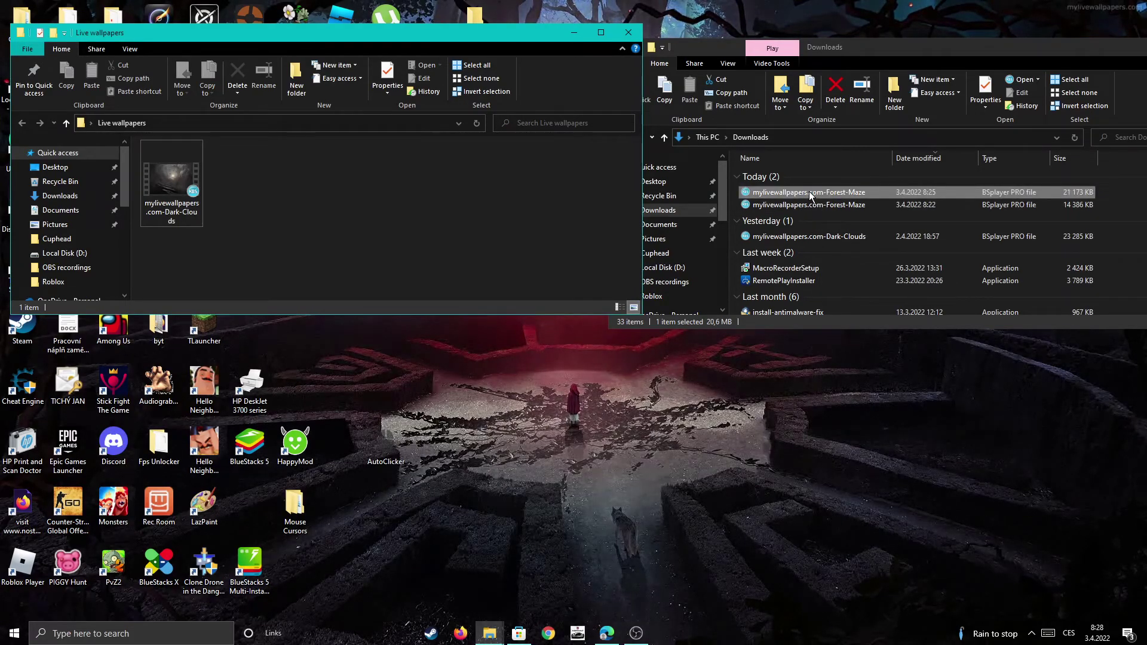
# Drag Forest-Maze into Live wallpapers, cancel the File In Use transfer, and close Downloads
pyautogui.moveTo(810, 192); pyautogui.dragTo(604, 248)
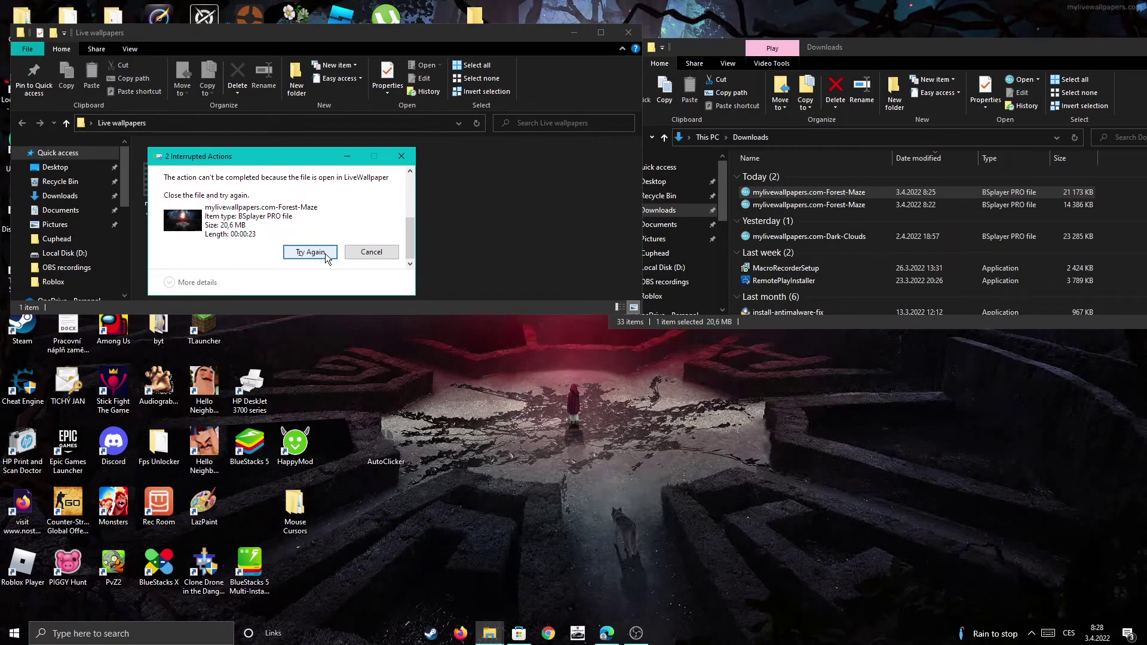
pyautogui.click(325, 253)
pyautogui.click(401, 156)
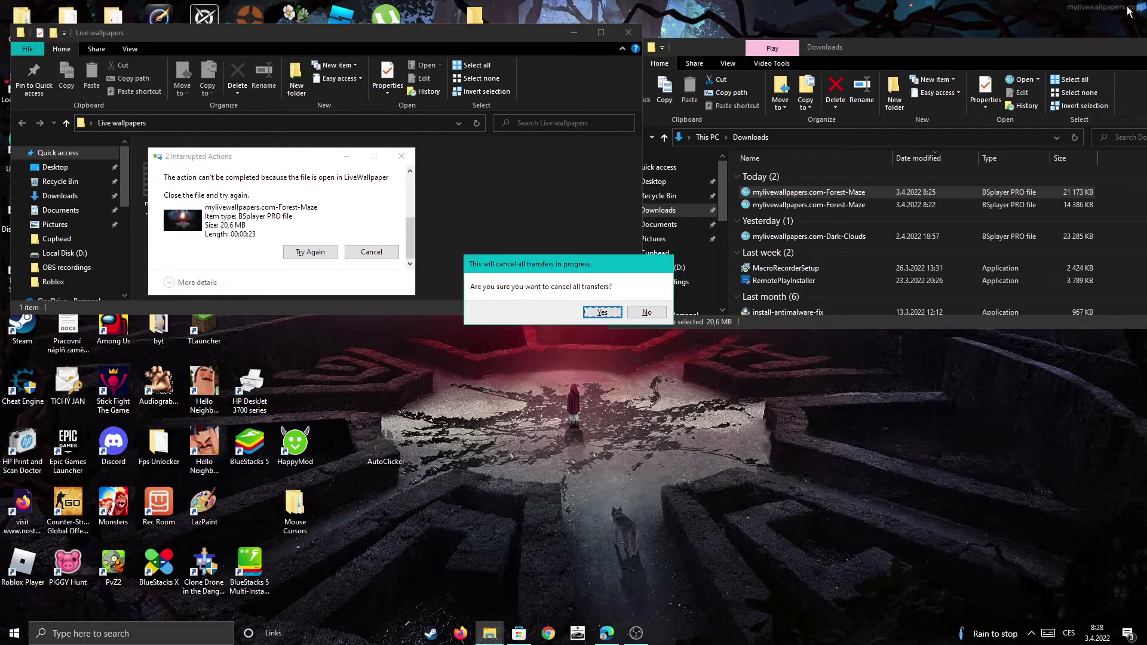
pyautogui.click(603, 311)
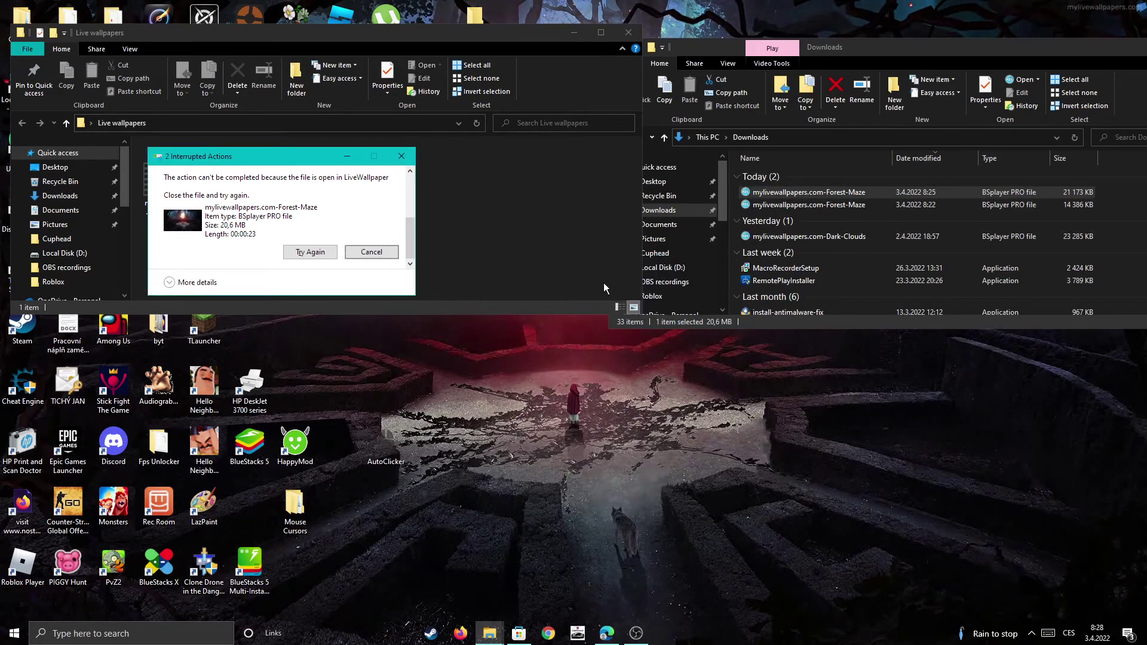
pyautogui.moveTo(911, 66); pyautogui.dragTo(667, 66)
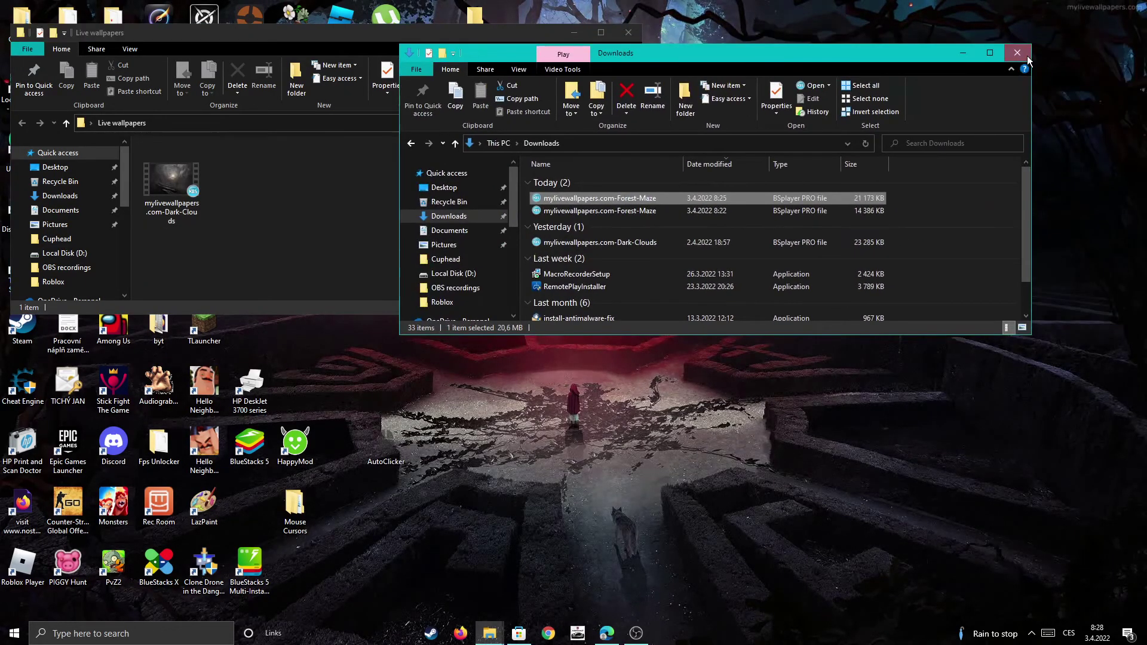
pyautogui.click(1025, 53)
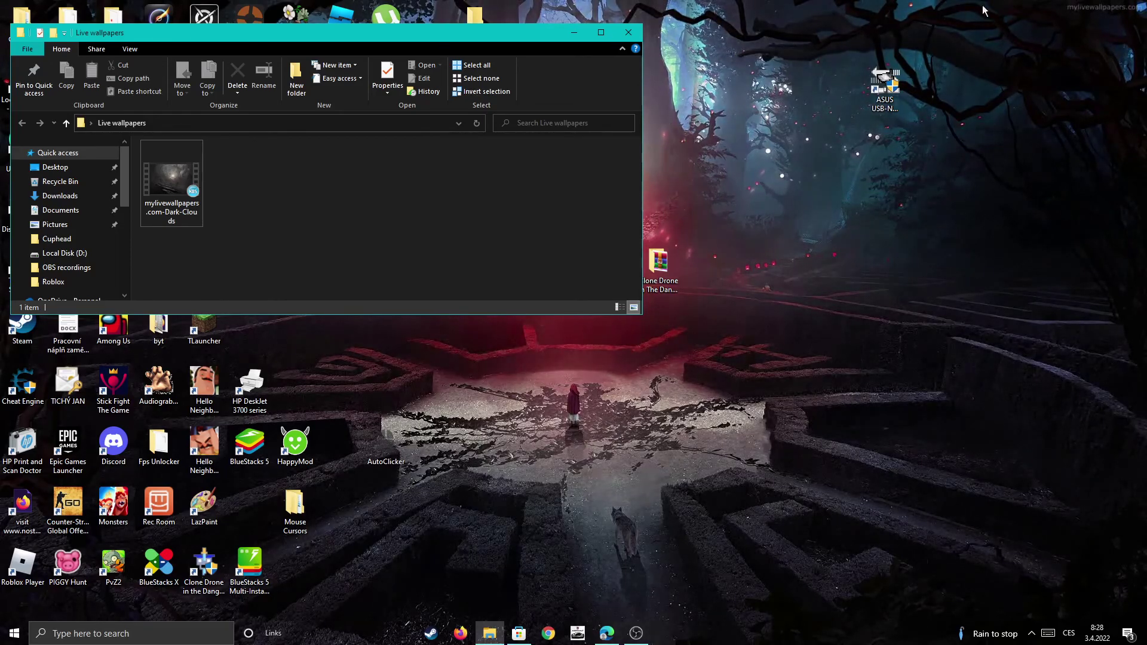
# Minimize the Live wallpapers window to reveal the Forest-Maze wallpaper, then restore OBS
pyautogui.click(572, 38)
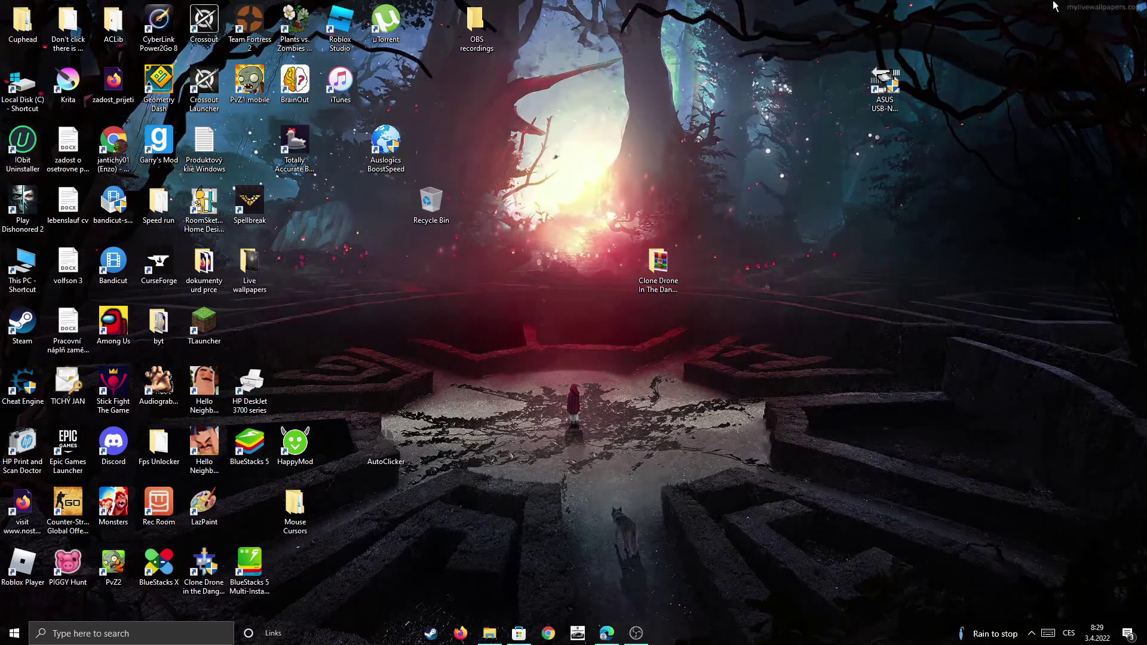
pyautogui.click(637, 633)
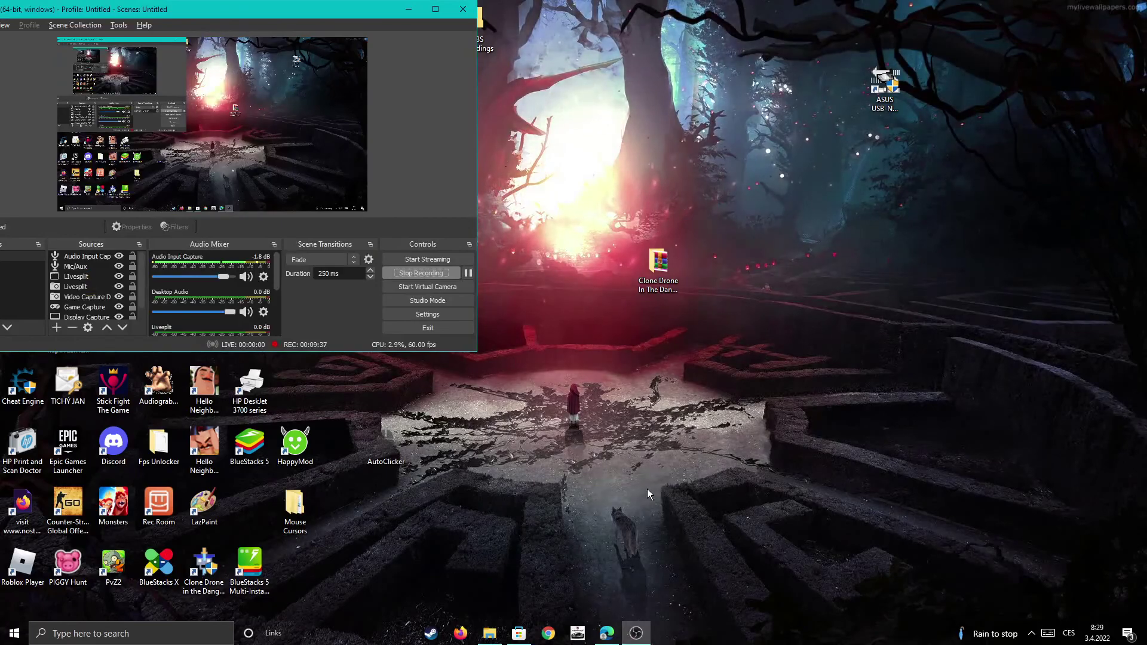